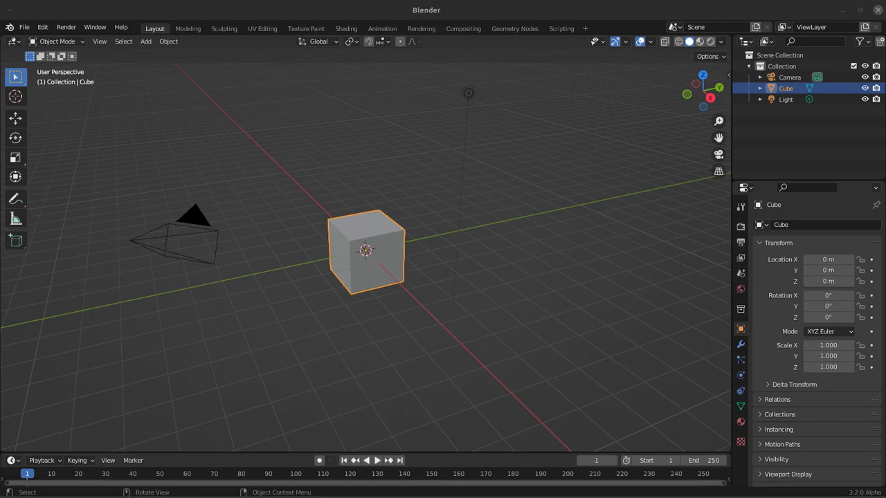
- Orbit and zoom the view to look at the cube from above
mouse_move(443, 232)
middle_mouse_down()
mouse_move(419, 239)
mouse_move(430, 254)
middle_mouse_up()
scroll(430, 257, "up", 2)
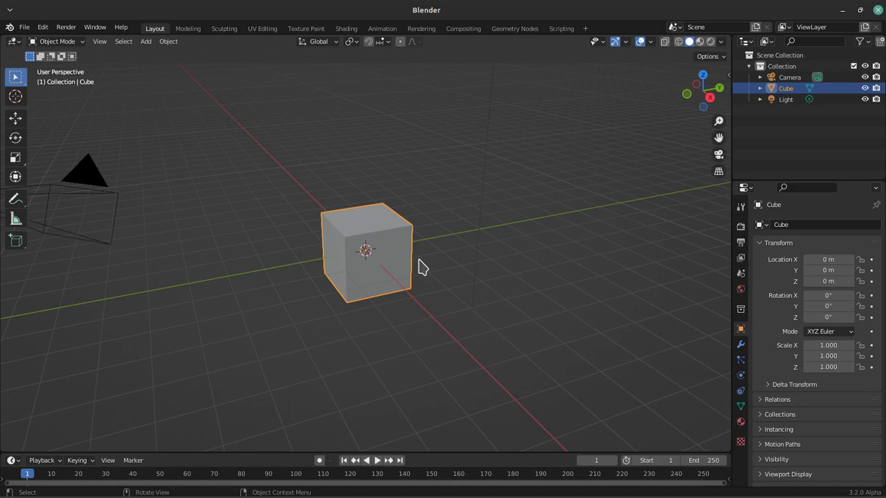
mouse_move(401, 270)
middle_mouse_down()
mouse_move(504, 241)
mouse_move(424, 263)
middle_mouse_up()
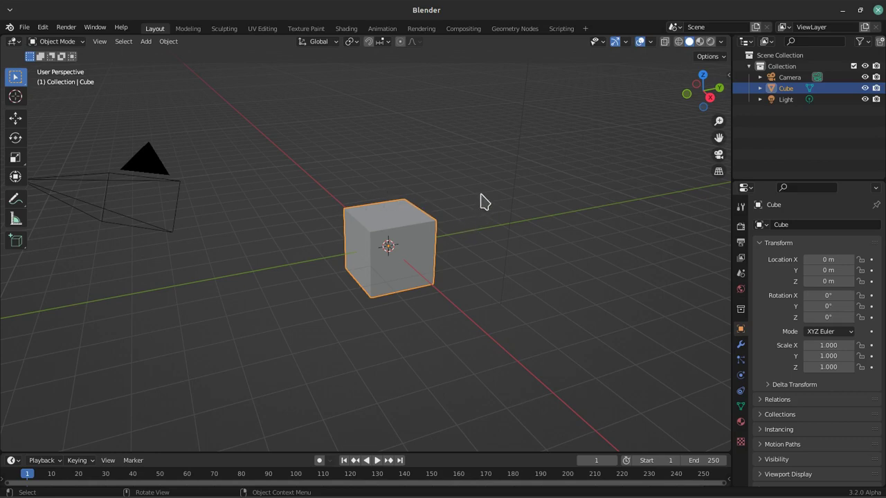
mouse_move(436, 224)
middle_mouse_down()
mouse_move(504, 191)
mouse_move(297, 174)
middle_mouse_up()
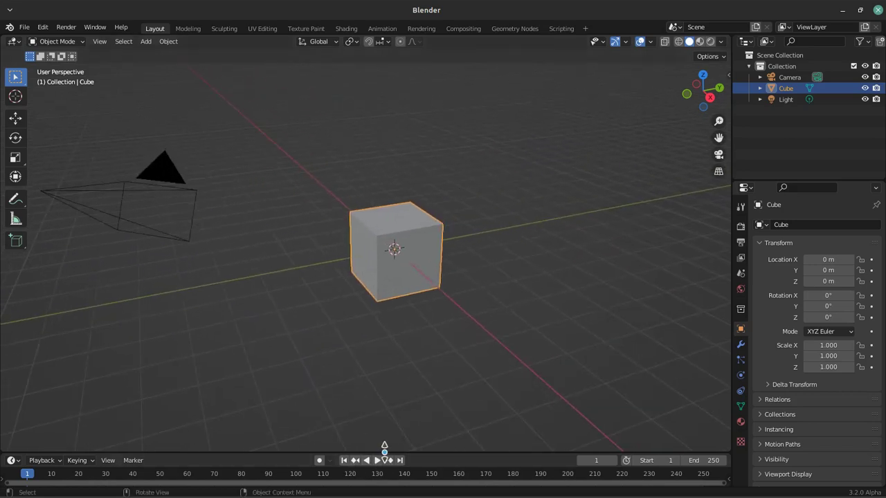
- Enlarge the timeline, scrub back to frame 1, shrink it, and widen the right-hand panels
left_click_drag(385, 454, 385, 335)
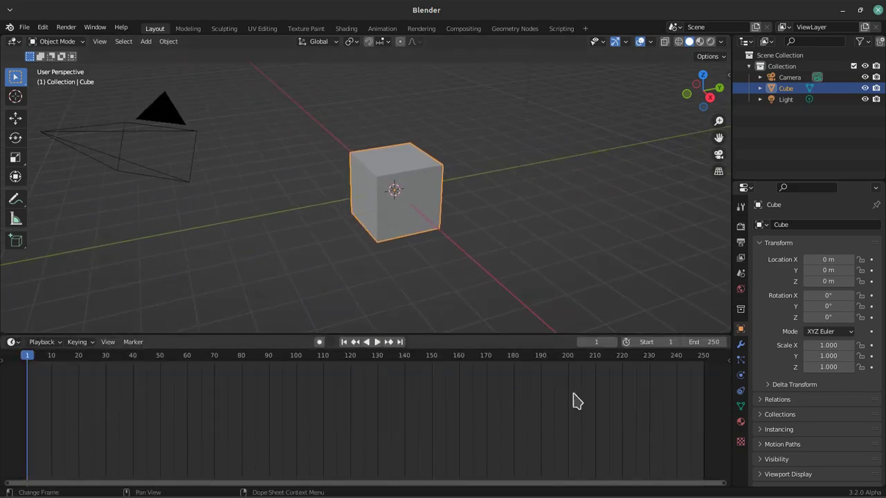
mouse_move(31, 366)
left_mouse_down()
mouse_move(328, 362)
mouse_move(28, 362)
left_mouse_up()
left_click_drag(492, 337, 492, 420)
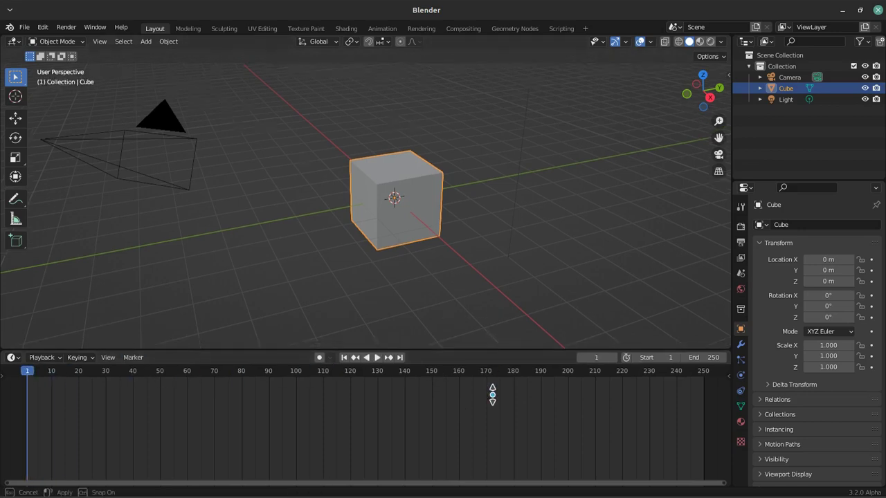
left_click_drag(725, 147, 623, 152)
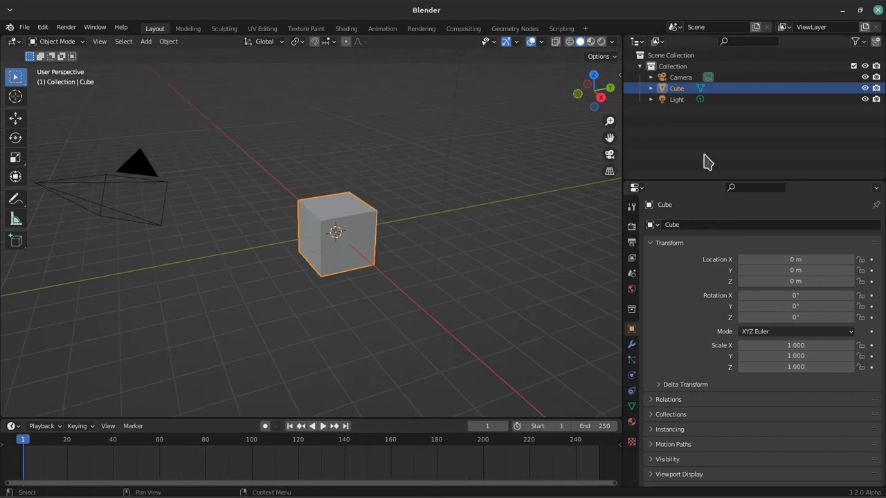
mouse_move(766, 183)
left_mouse_down()
mouse_move(756, 322)
mouse_move(731, 151)
left_mouse_up()
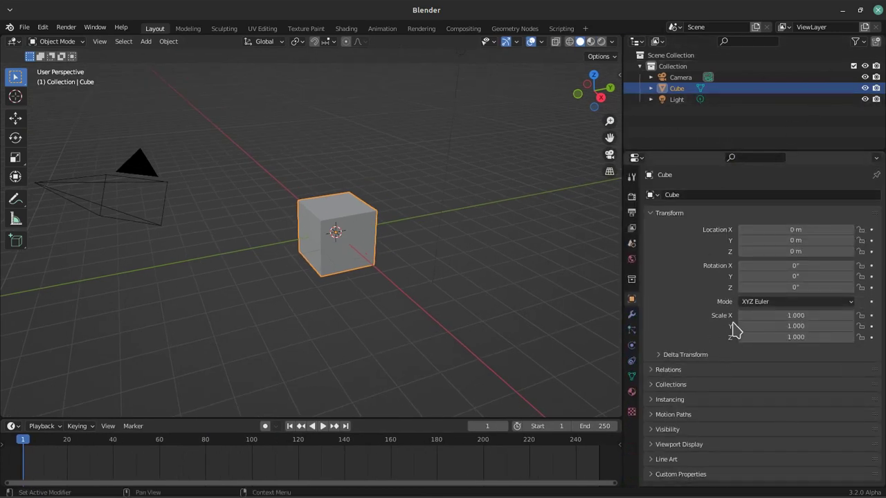
- Browse the Output, World, Constraint, Material, Texture and Physics tabs, end on Tool, and heighten the outliner
left_click(631, 212)
left_click(631, 259)
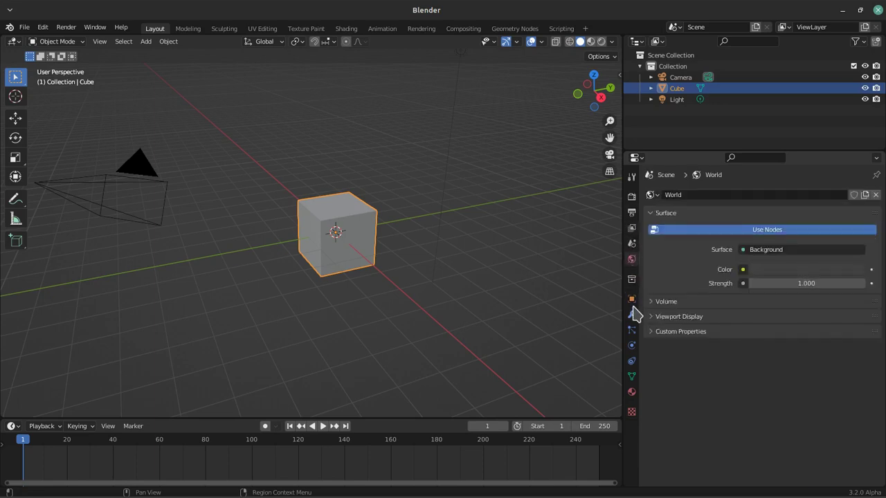
left_click(631, 361)
left_click(631, 391)
left_click(631, 411)
left_click(631, 344)
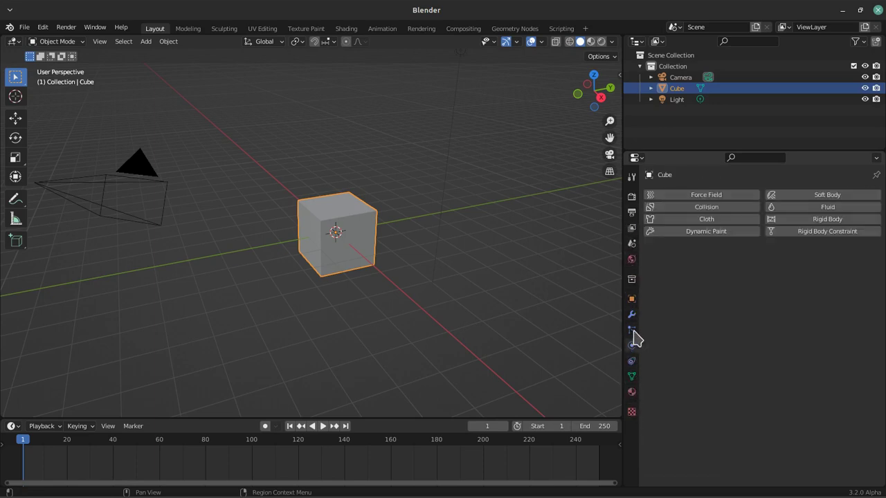
left_click(632, 259)
left_click(632, 176)
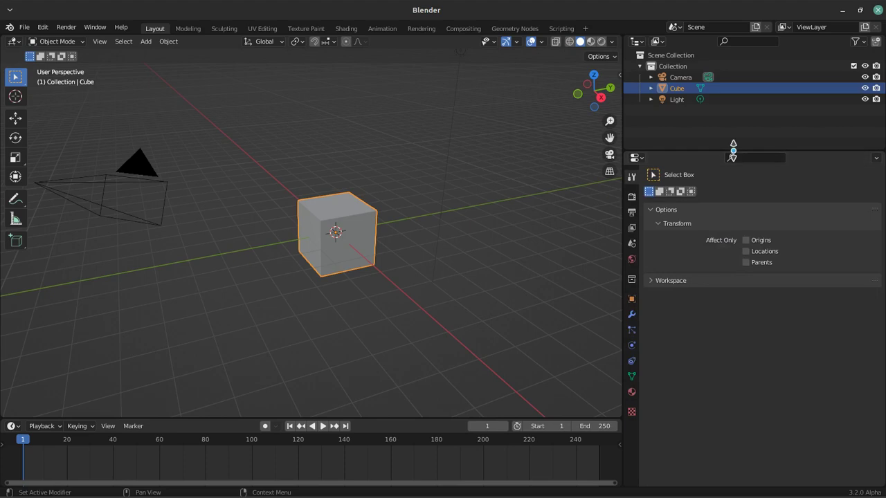
left_click_drag(733, 150, 765, 325)
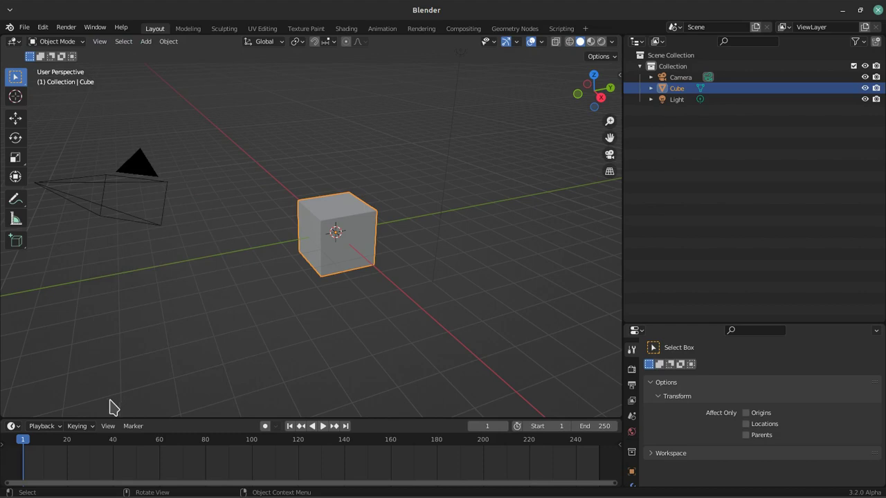
left_click(108, 426)
left_click(14, 42)
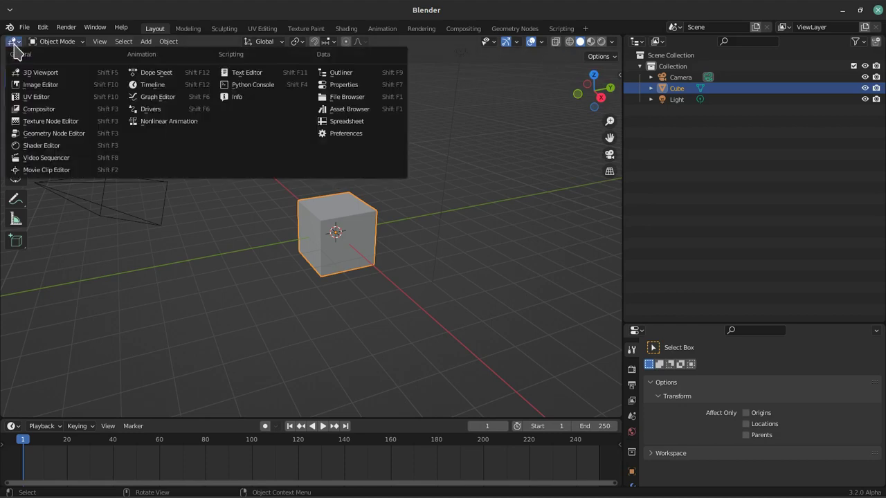
left_click(636, 41)
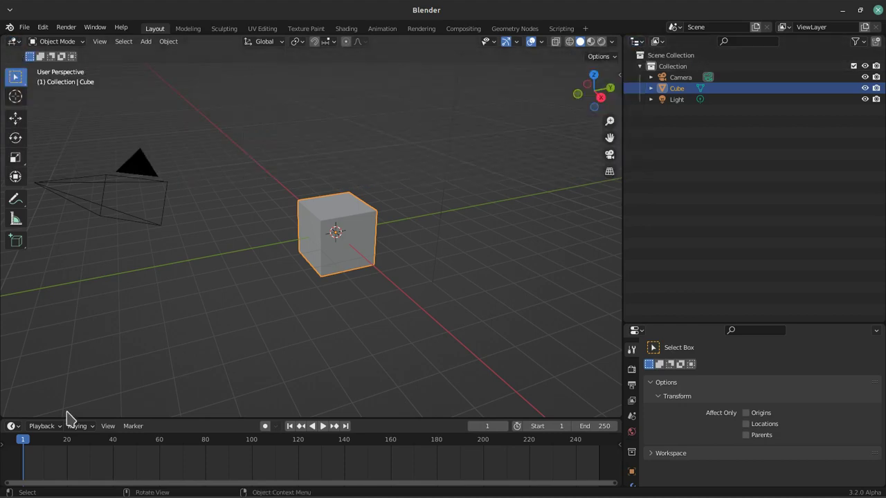
left_click(636, 331)
left_click(636, 331)
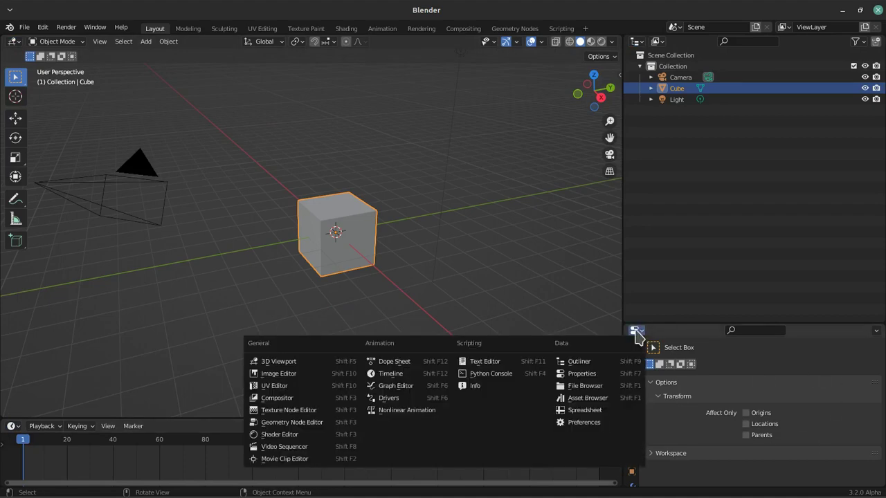
left_click(13, 42)
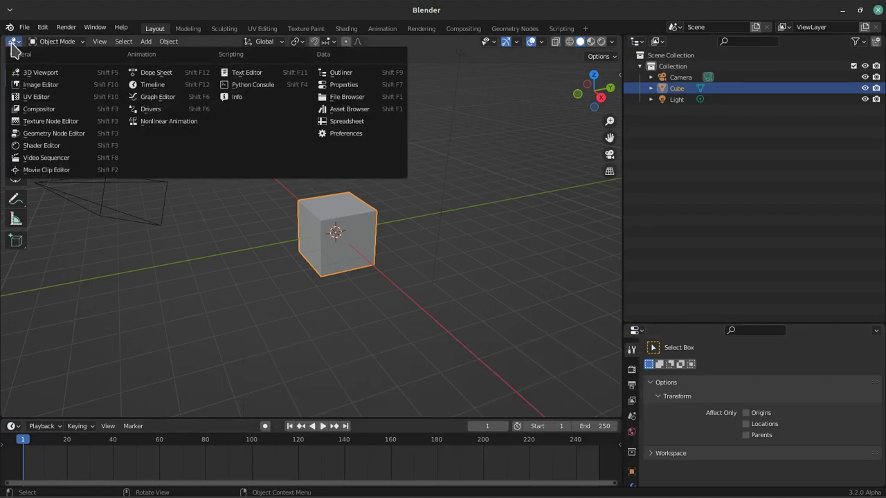
left_click(239, 72)
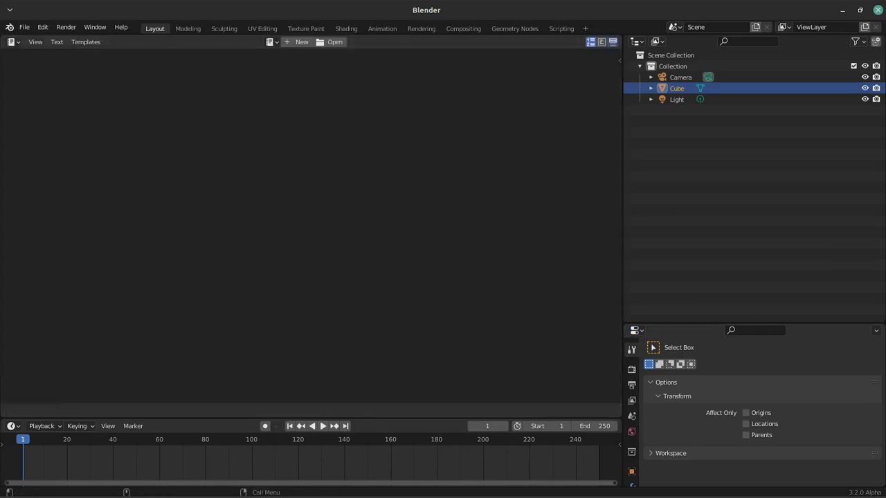
left_click(13, 43)
left_click(69, 114)
left_click(12, 42)
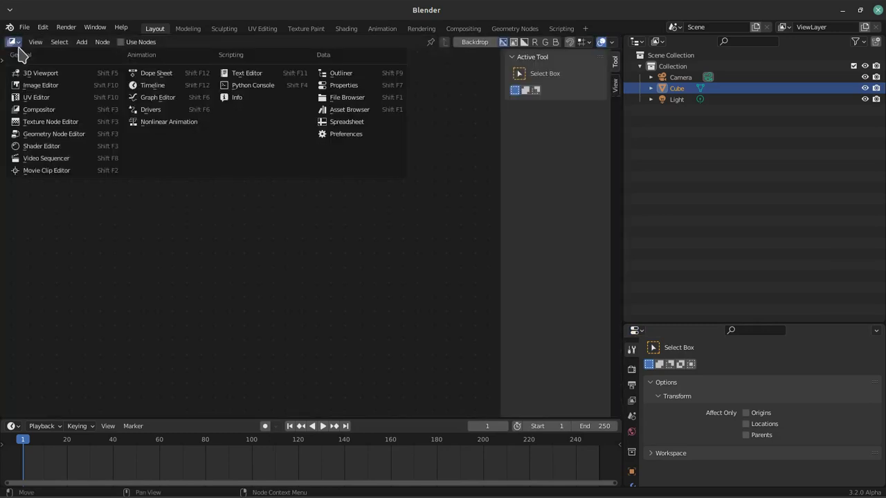
left_click(42, 164)
left_click(13, 43)
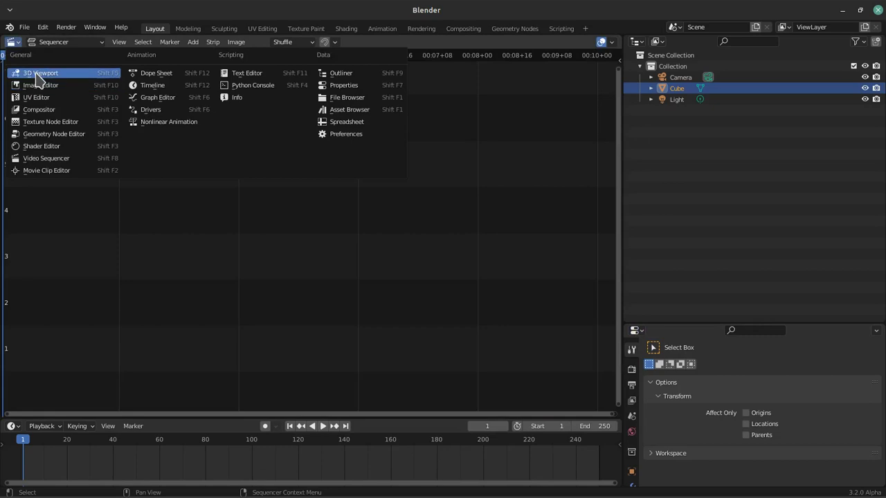
left_click(36, 73)
middle_click_drag(232, 166, 235, 148)
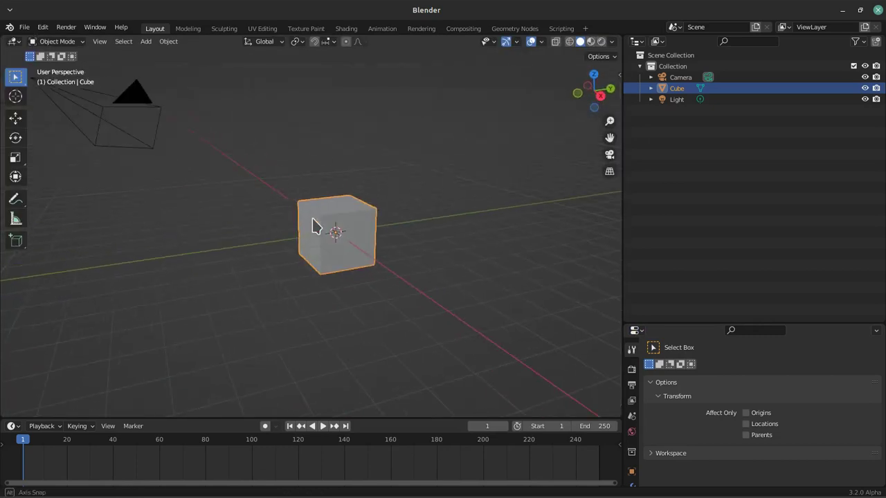
- Shrink the timeline, orbit the view, narrow the right panels and raise the properties border
left_click(636, 43)
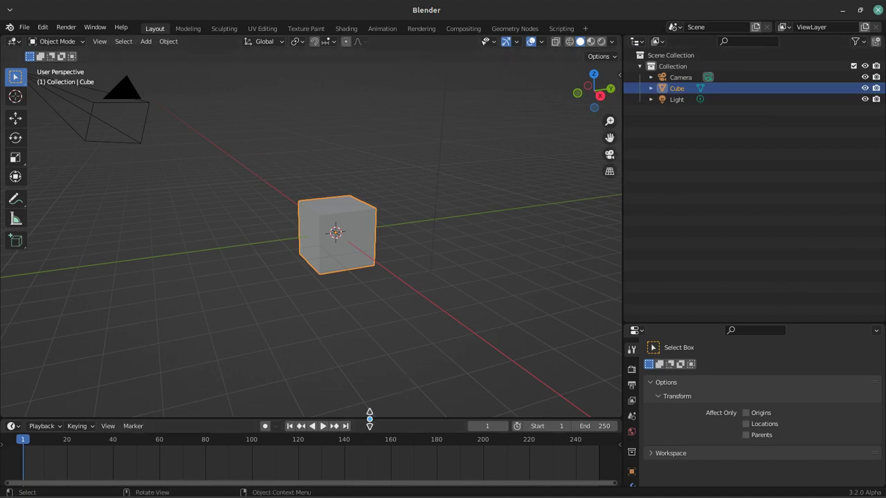
left_click_drag(369, 419, 370, 437)
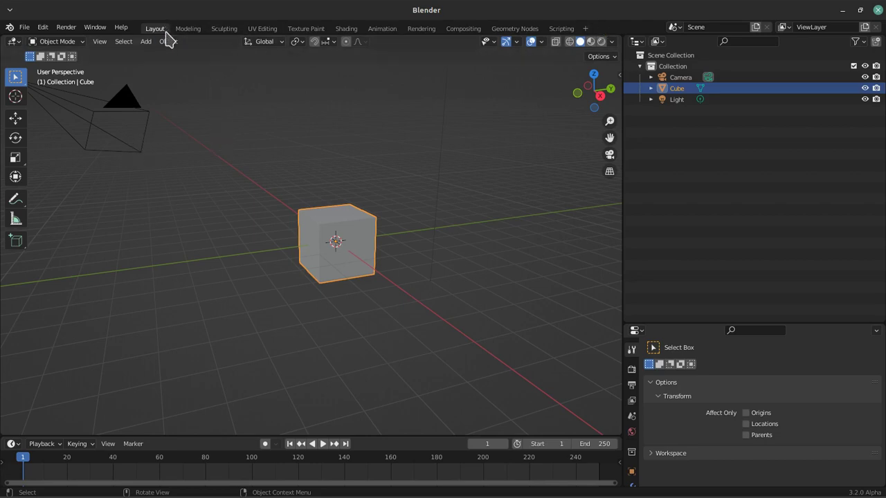
mouse_move(162, 103)
middle_mouse_down()
mouse_move(336, 287)
mouse_move(556, 358)
middle_mouse_up()
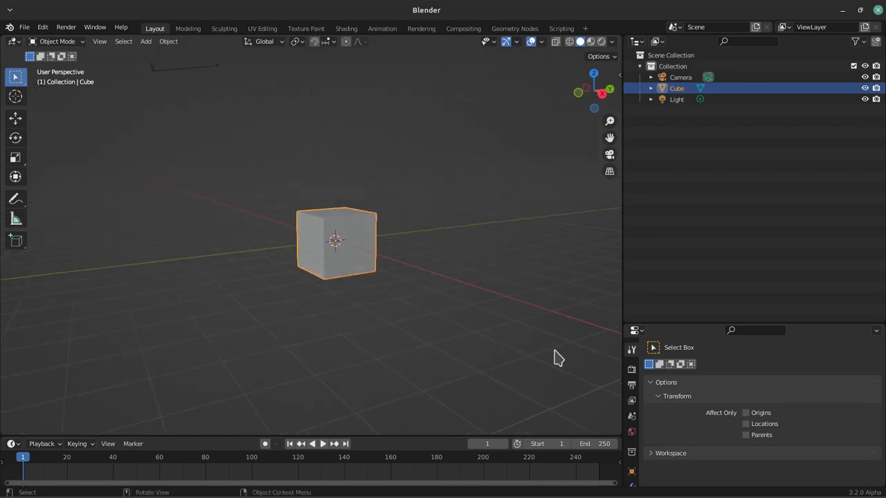
left_click_drag(624, 222, 665, 222)
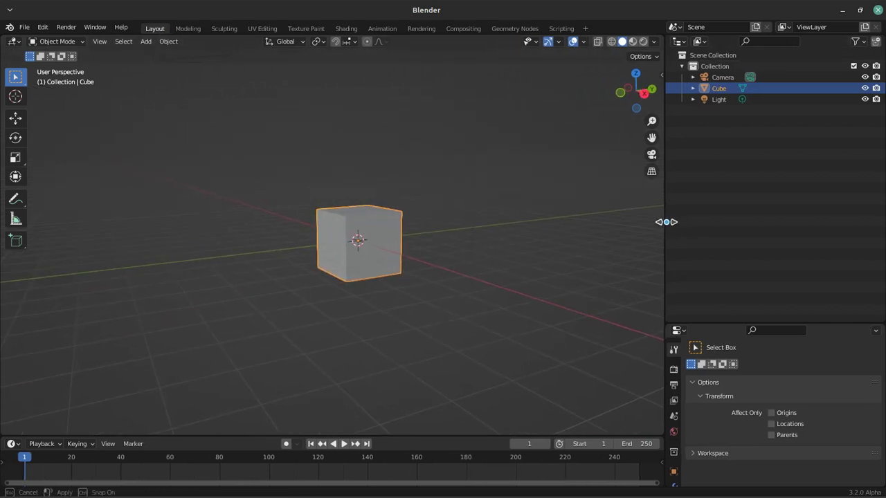
left_click_drag(719, 323, 719, 169)
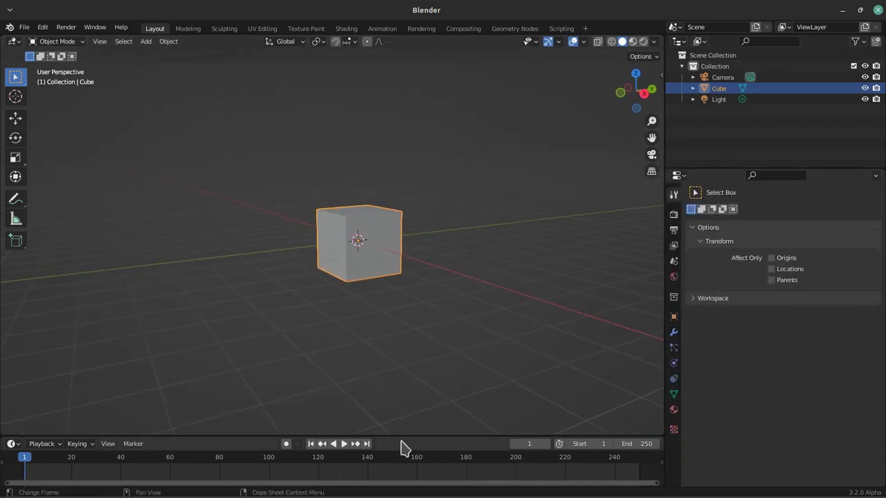
- In the Modeling workspace, scale the cube up slightly and view the interaction modes list
left_click(187, 29)
scroll(399, 284, "up", 3)
key("s")
left_click(379, 235)
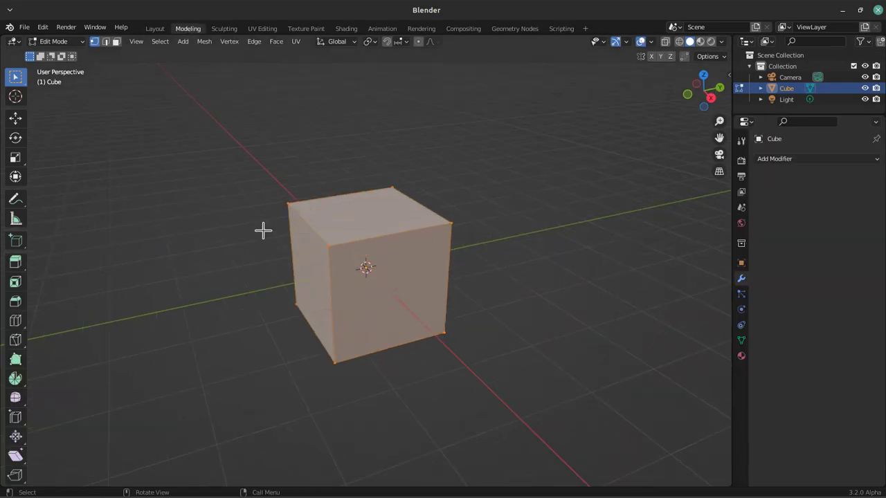
middle_click_drag(334, 299, 395, 288)
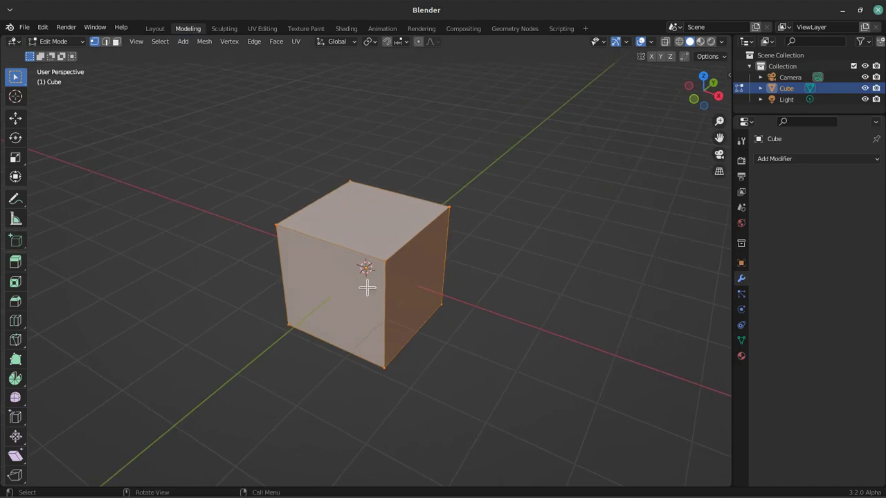
left_click(55, 42)
- Browse the Sculpting and UV Editing workspaces, panning the UV layout and orbiting the cube
left_click(227, 28)
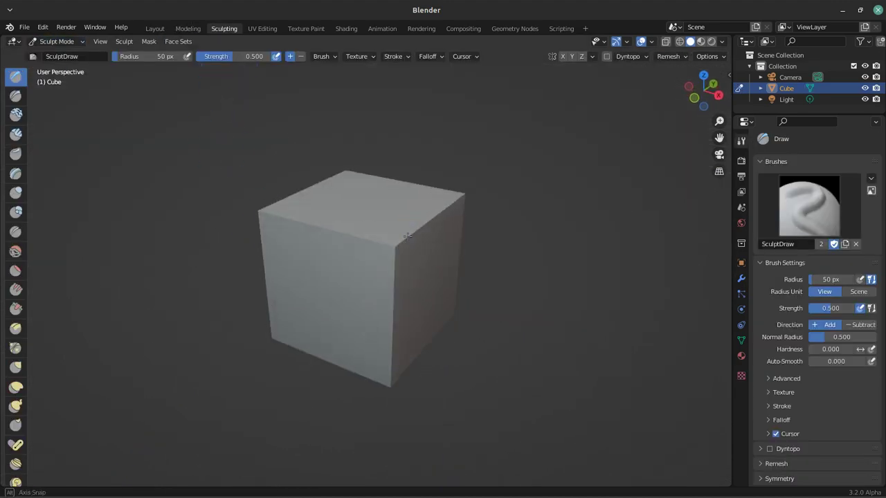
scroll(359, 214, "up", 2)
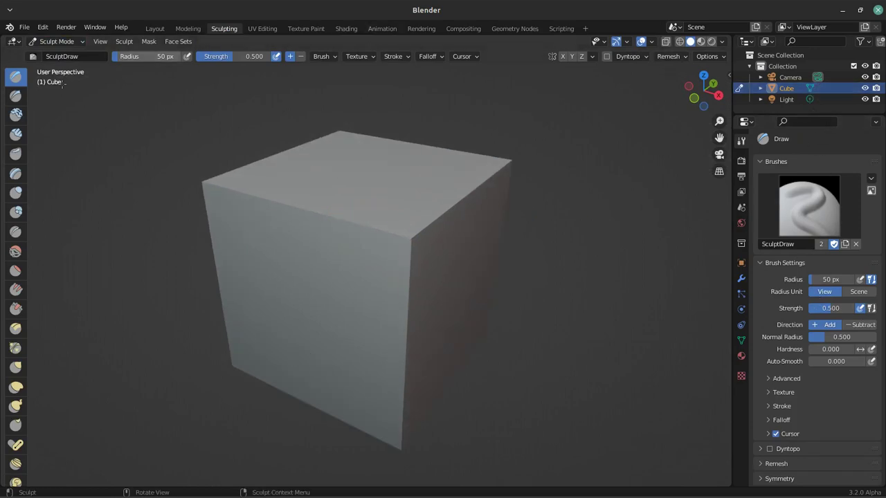
left_click(263, 28)
scroll(188, 257, "up", 5)
scroll(187, 255, "down", 2)
middle_click_drag(187, 255, 188, 231)
mouse_move(480, 200)
middle_mouse_down()
mouse_move(544, 292)
mouse_move(585, 303)
middle_mouse_up()
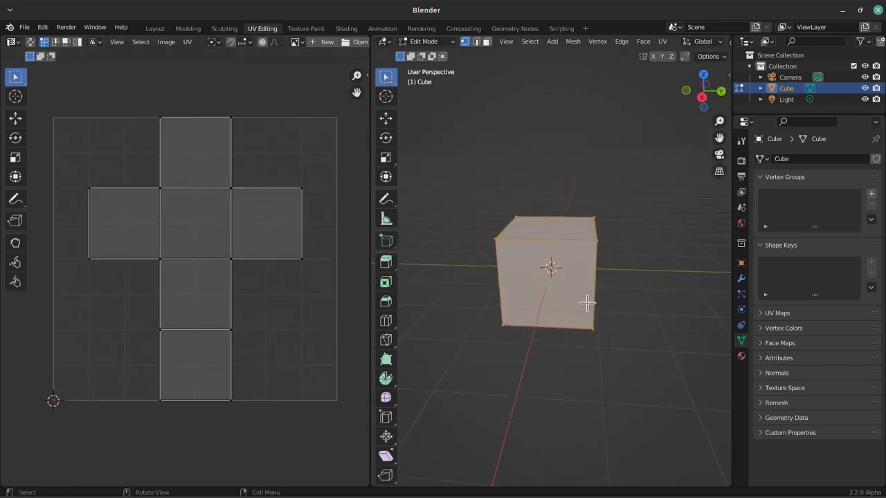
scroll(586, 303, "up", 4)
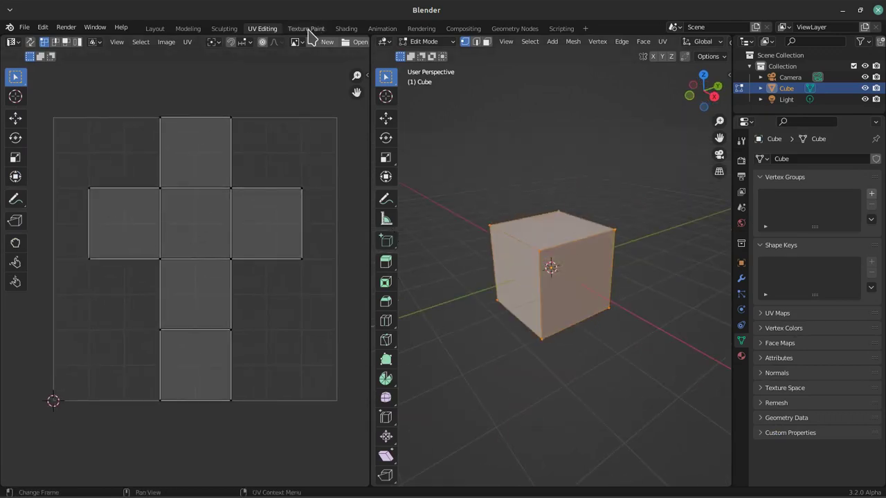
- Switch to Texture Paint, zoom the image editor and orbit closer to the magenta cube
left_click(309, 30)
scroll(195, 208, "up", 3)
scroll(143, 228, "down", 2)
scroll(230, 237, "up", 1)
middle_click_drag(572, 236, 616, 273)
scroll(617, 273, "up", 4)
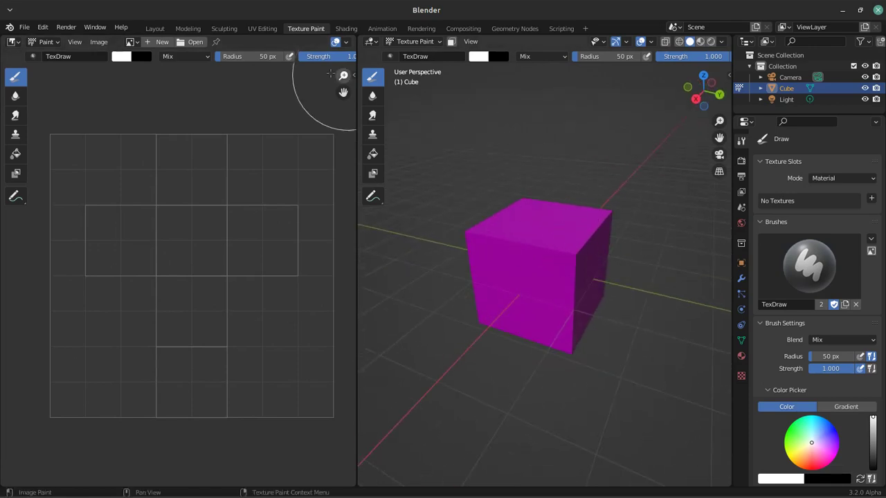
- In the Shading workspace, orbit down onto the cube and make the node editor taller
left_click(346, 28)
scroll(443, 230, "up", 3)
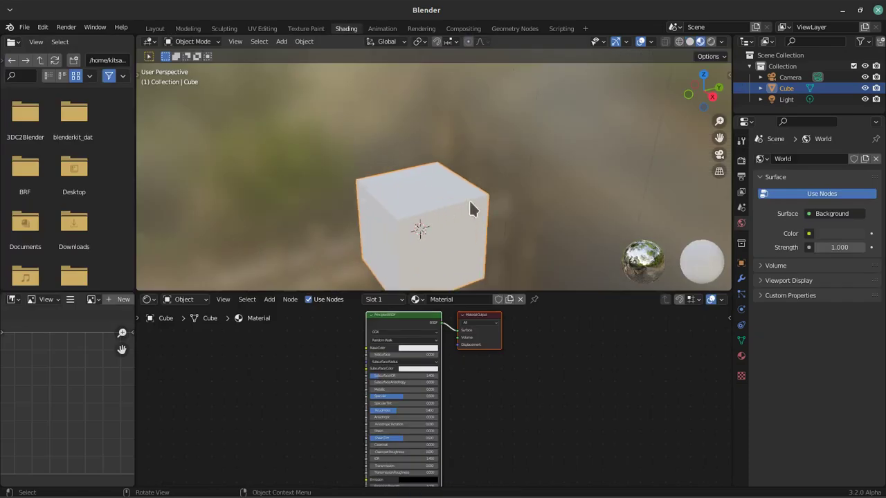
mouse_move(457, 216)
middle_mouse_down()
mouse_move(421, 148)
mouse_move(447, 140)
middle_mouse_up()
scroll(447, 140, "up", 2)
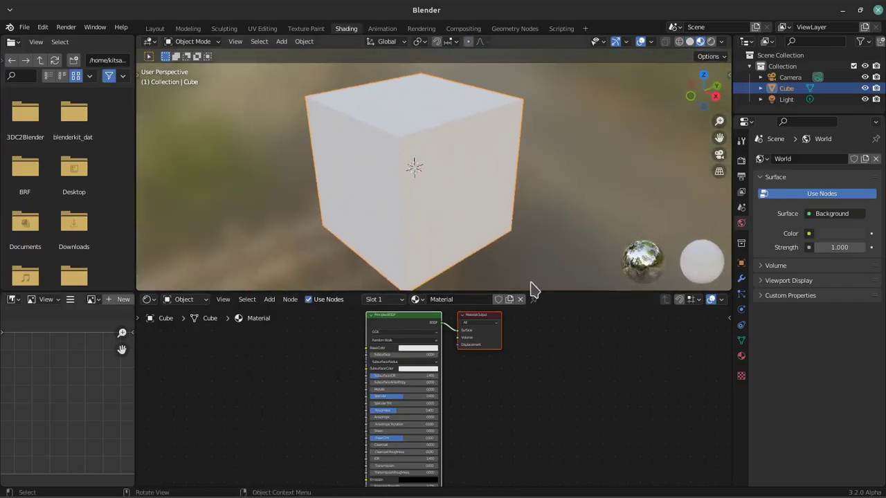
mouse_move(535, 293)
left_mouse_down()
mouse_move(530, 207)
mouse_move(546, 269)
left_mouse_up()
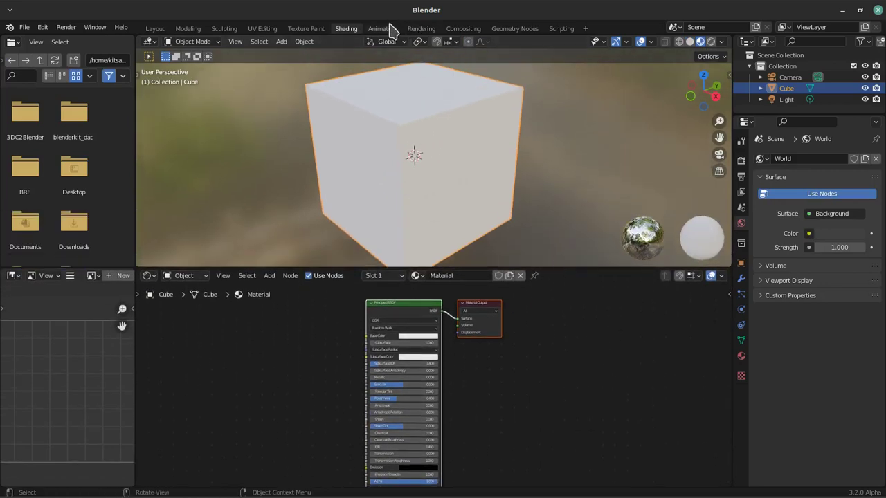
- In Animation, enlarge the 3D view and reframe the camera preview, then go to Rendering
left_click(381, 28)
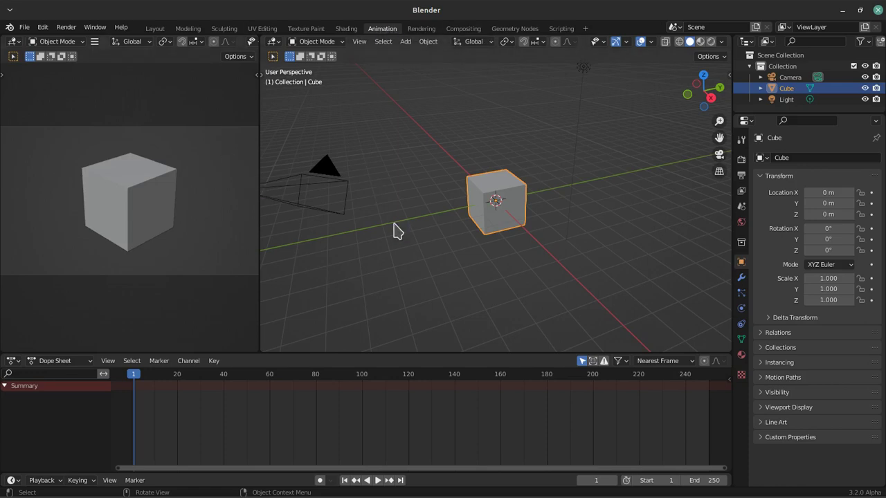
scroll(505, 225, "up", 1)
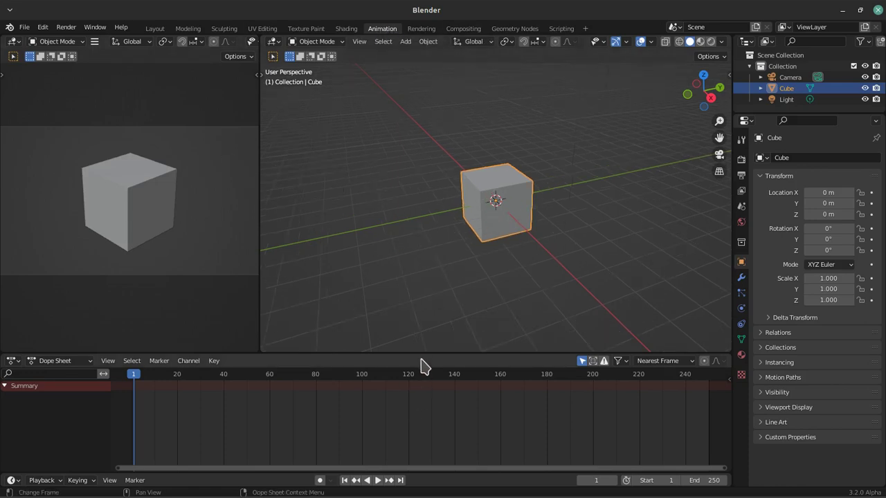
left_click_drag(425, 353, 417, 363)
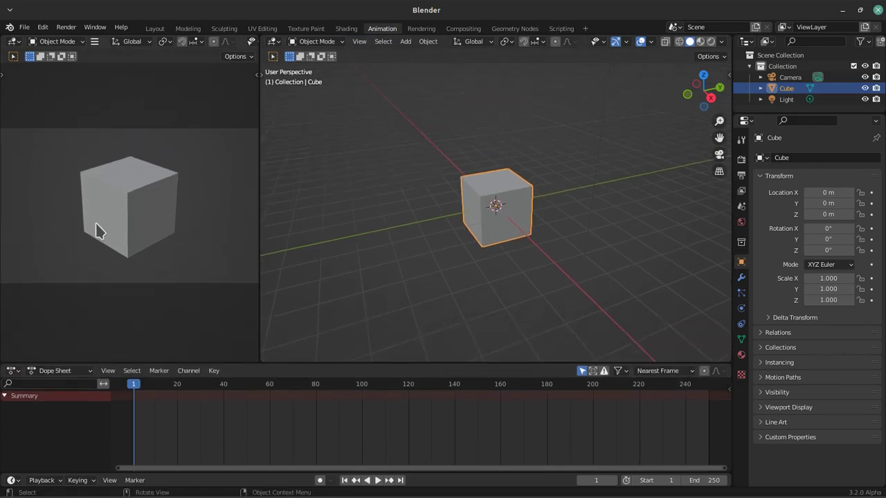
scroll(97, 232, "down", 1)
right_click(97, 232)
left_click(83, 249)
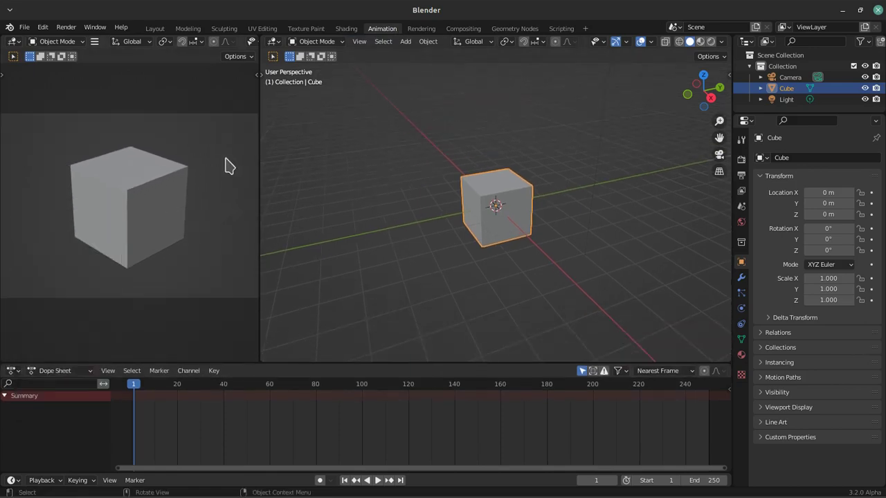
scroll(495, 211, "down", 1)
middle_click_drag(495, 210, 584, 237)
scroll(481, 238, "up", 2)
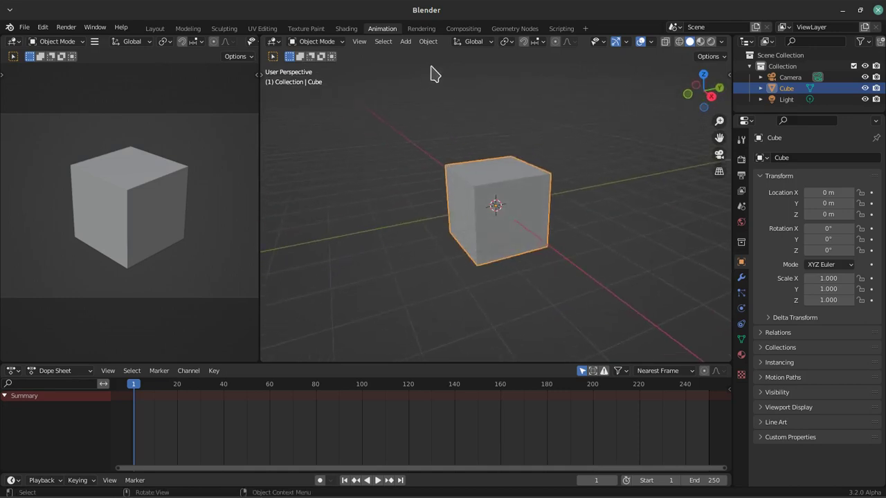
left_click(422, 29)
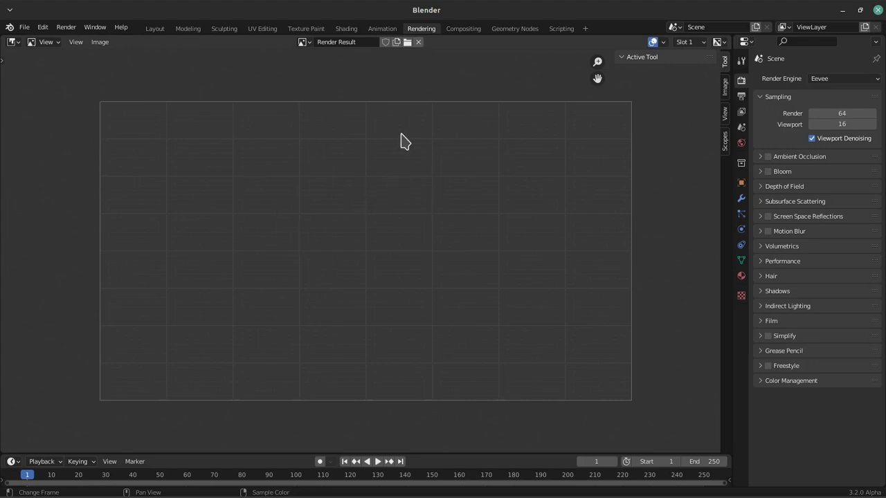
- Switch through Compositing and Geometry Nodes to the Scripting workspace
left_click(463, 28)
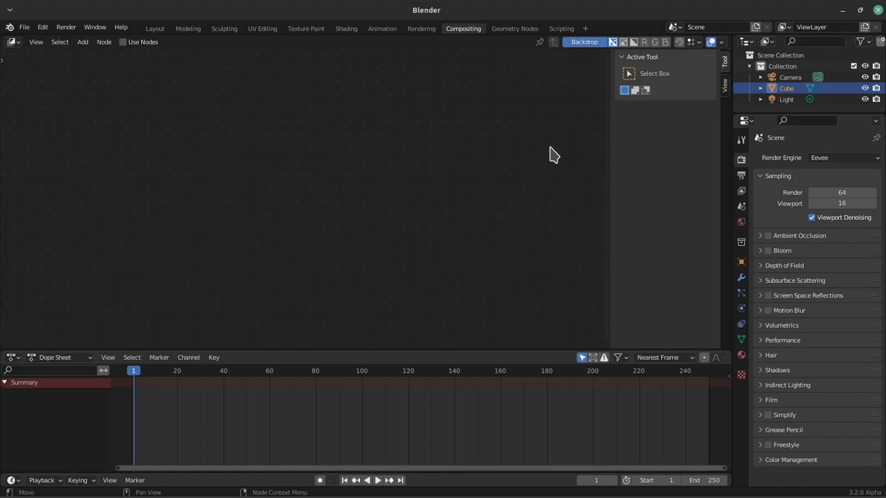
left_click(515, 29)
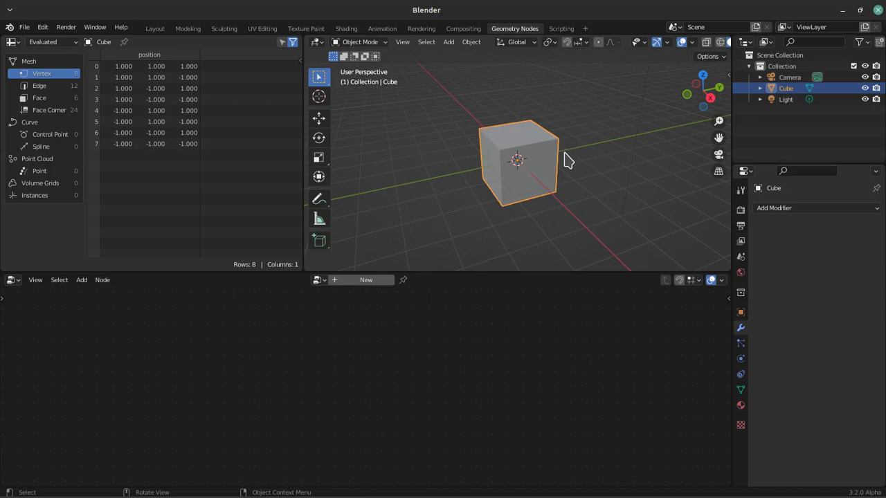
left_click(560, 28)
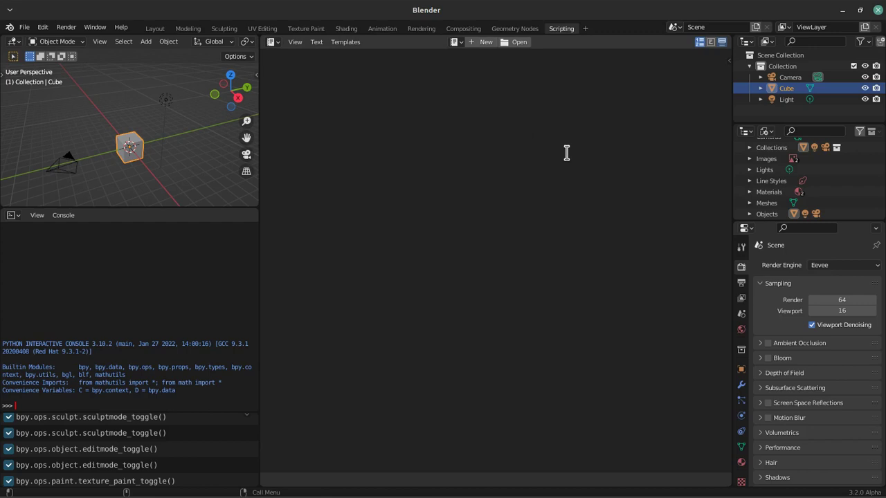
- Open the add-workspace list, dismiss it with Esc, and open it again
left_click(585, 31)
key("Escape")
left_click(586, 30)
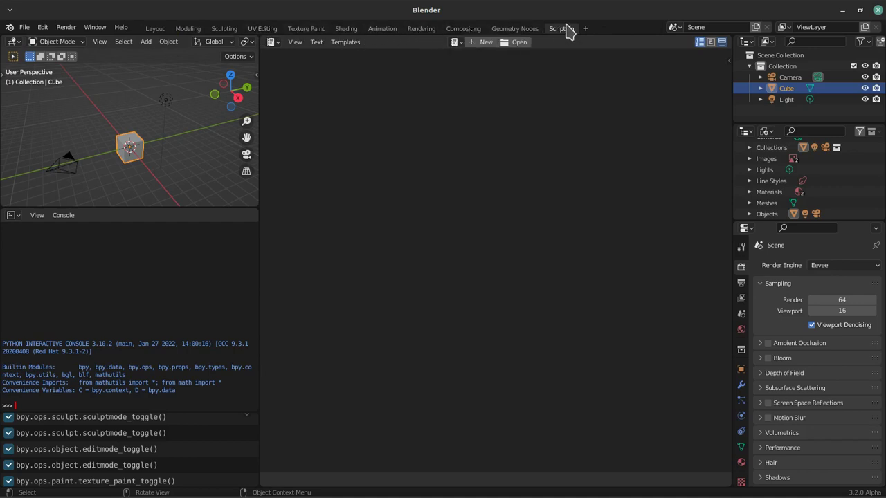
- Flick through Modeling, Texture Paint, Rendering, Geometry Nodes and Scripting, then reopen the add-workspace list
left_click(188, 28)
left_click(306, 29)
left_click(420, 28)
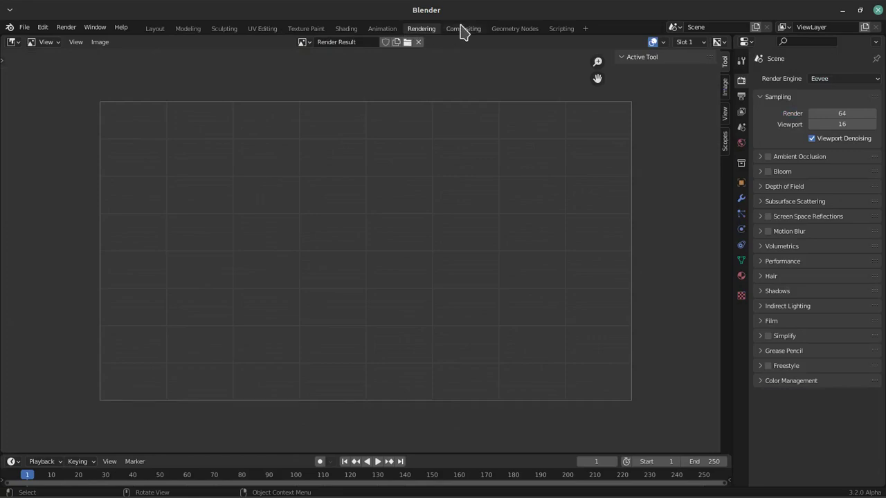
left_click(514, 28)
left_click(562, 29)
left_click(585, 28)
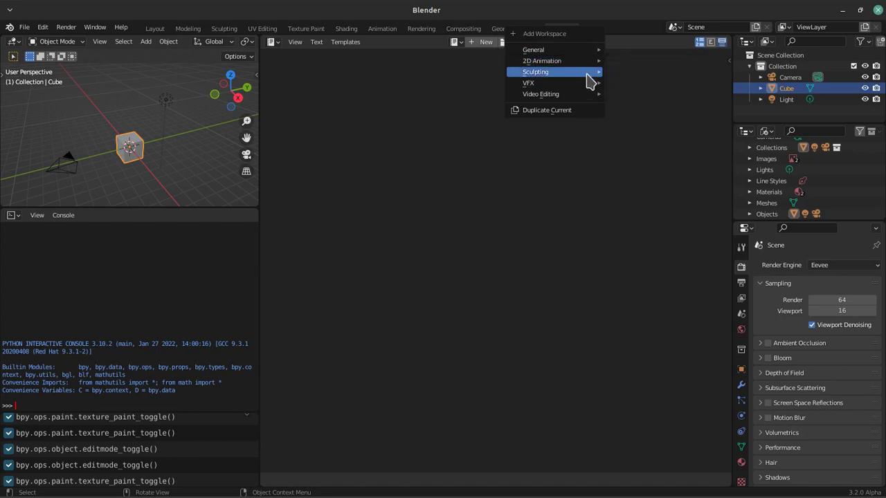
mouse_move(536, 72)
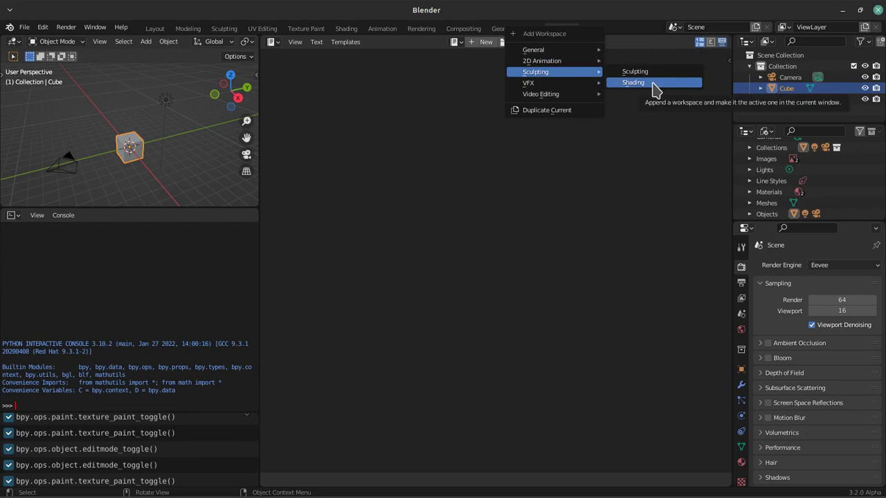
- Close the Add Workspace menu with Esc, then reopen it to browse categories
key("Escape")
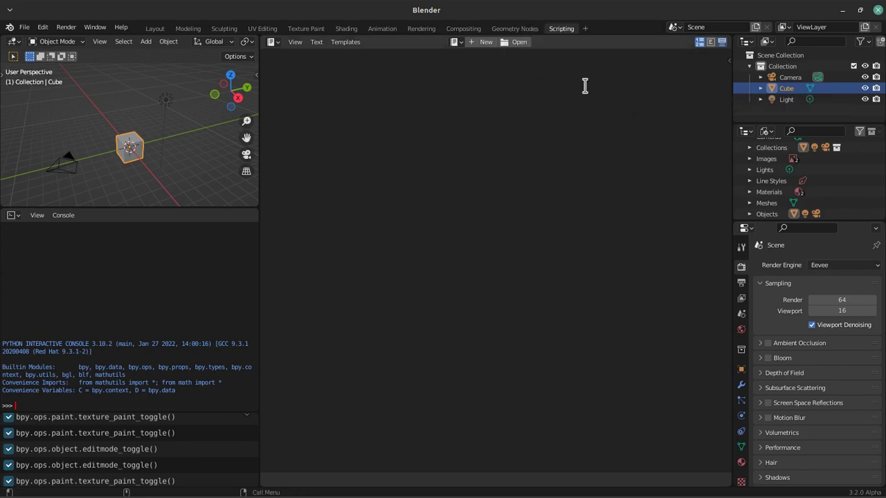
left_click(585, 28)
- From Layout, add a General > 2D Animation workspace and orbit out of its camera view
left_click(161, 33)
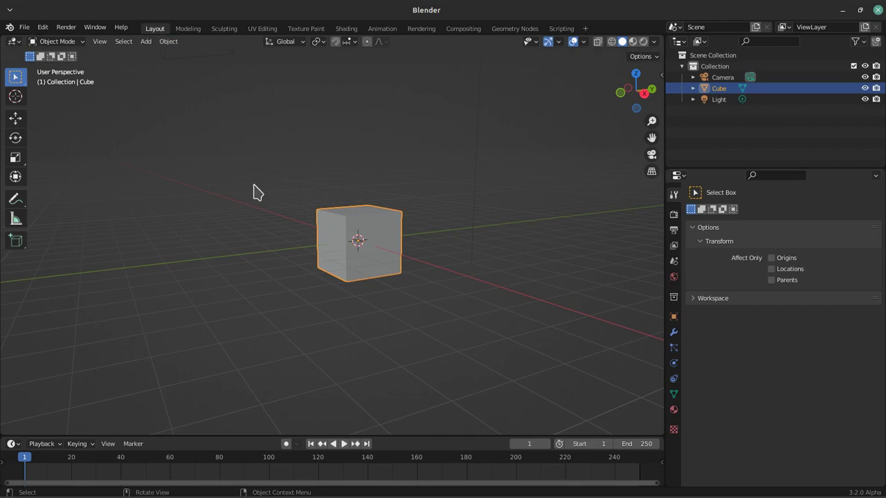
left_click(587, 29)
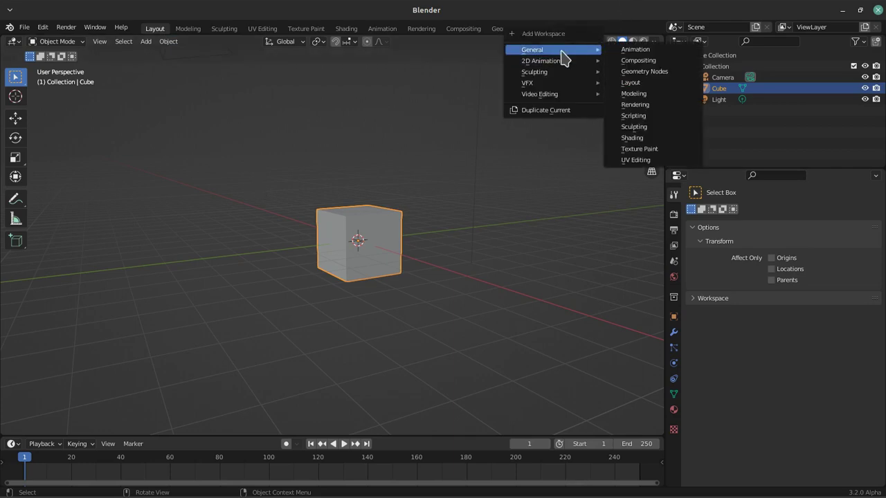
mouse_move(541, 61)
left_click(620, 61)
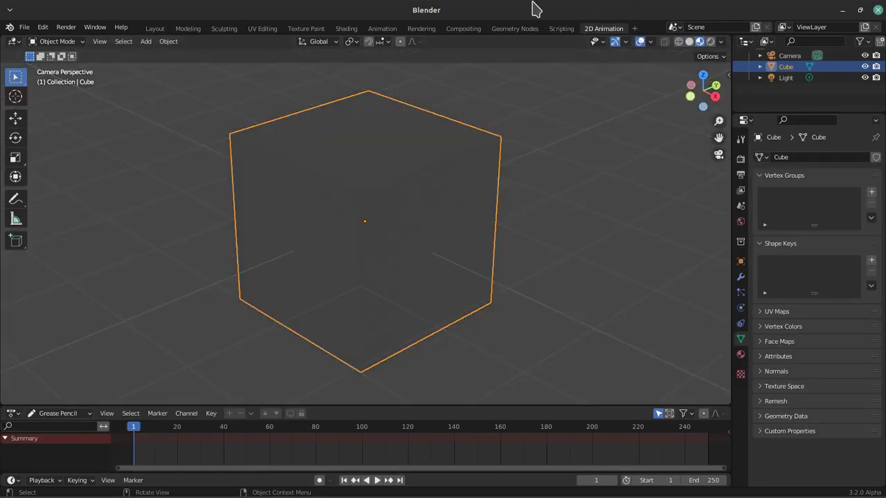
mouse_move(526, 281)
middle_mouse_down()
mouse_move(530, 269)
mouse_move(423, 257)
mouse_move(519, 269)
mouse_move(394, 226)
mouse_move(576, 221)
mouse_move(390, 222)
mouse_move(382, 239)
mouse_move(494, 250)
middle_mouse_up()
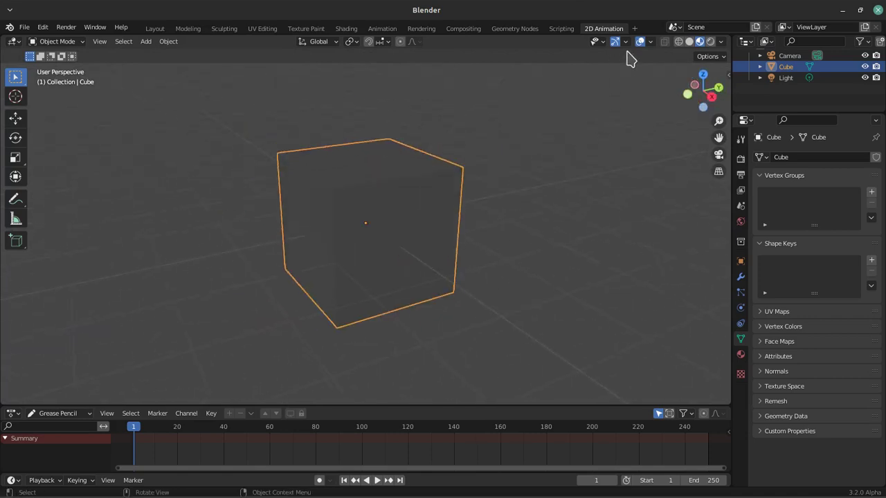
- Browse the Shading, Compositing, Geometry Nodes, Modeling, Sculpting and UV Editing tabs, returning to 2D Animation
left_click(346, 29)
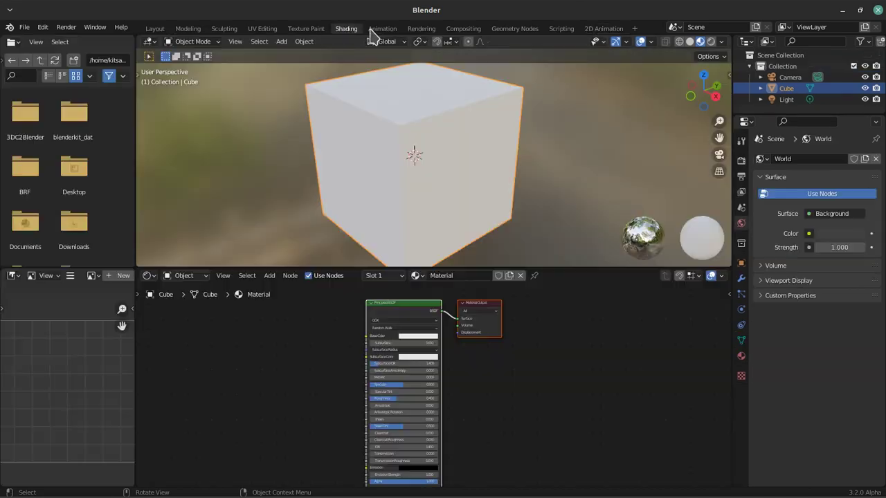
left_click(460, 29)
left_click(514, 28)
left_click(559, 31)
left_click(604, 28)
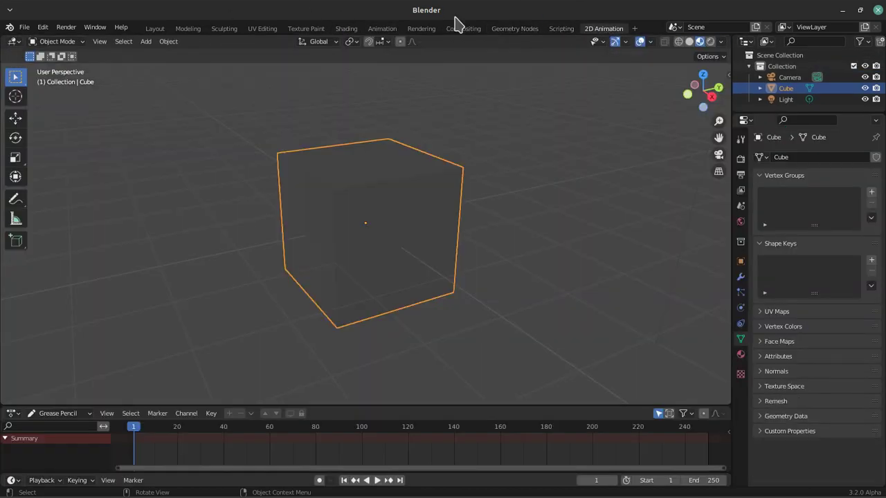
left_click(190, 30)
left_click(223, 29)
left_click(183, 31)
left_click(234, 31)
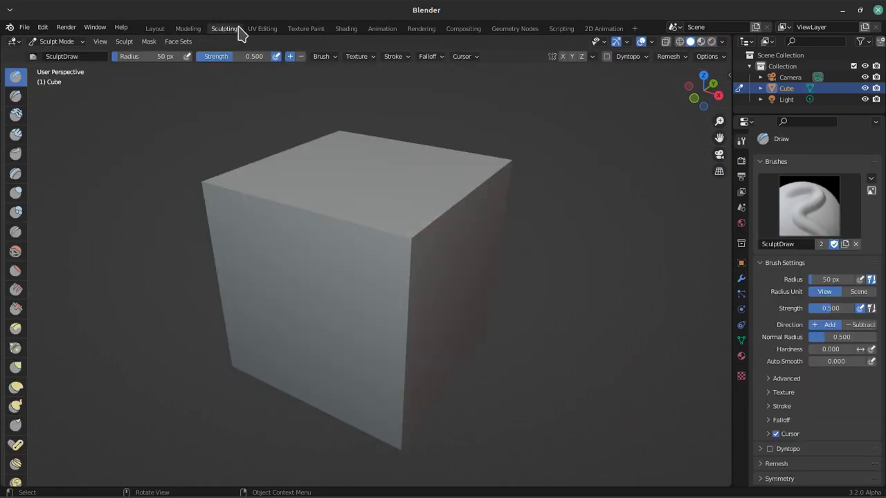
left_click(262, 29)
left_click(301, 31)
left_click(347, 30)
left_click(603, 31)
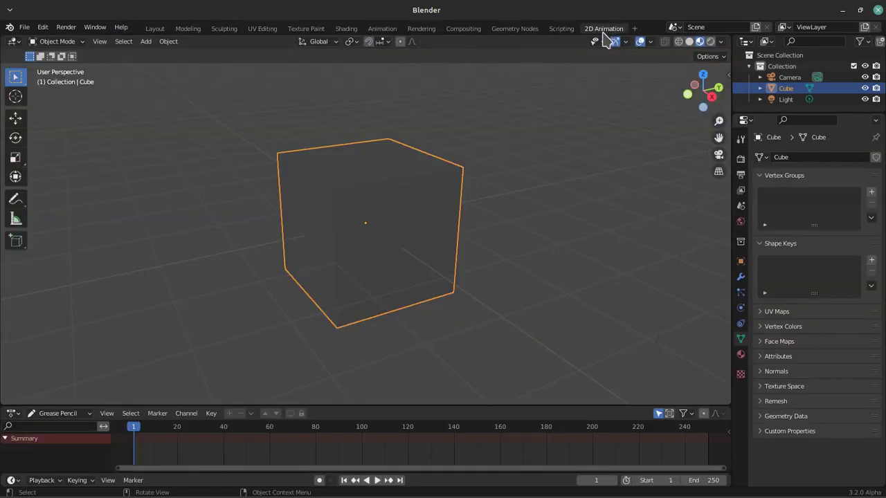
- Delete the 2D Animation workspace and return to Layout
right_click(602, 31)
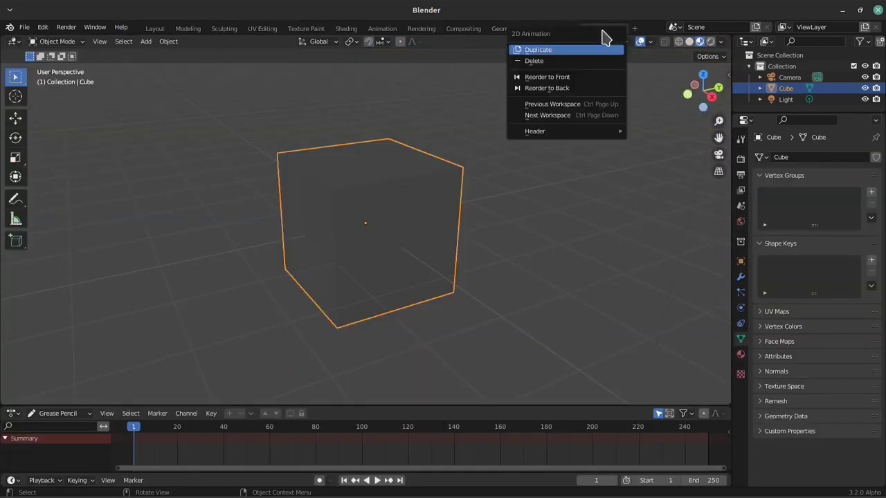
left_click(579, 61)
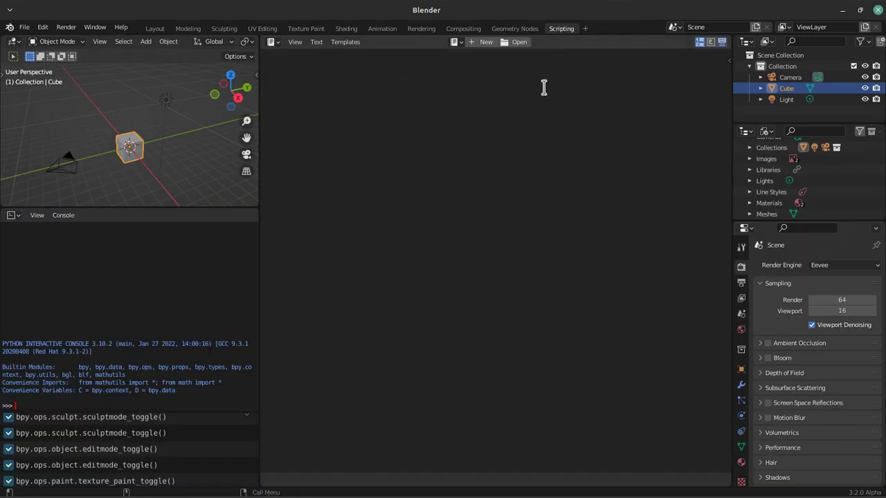
left_click(155, 28)
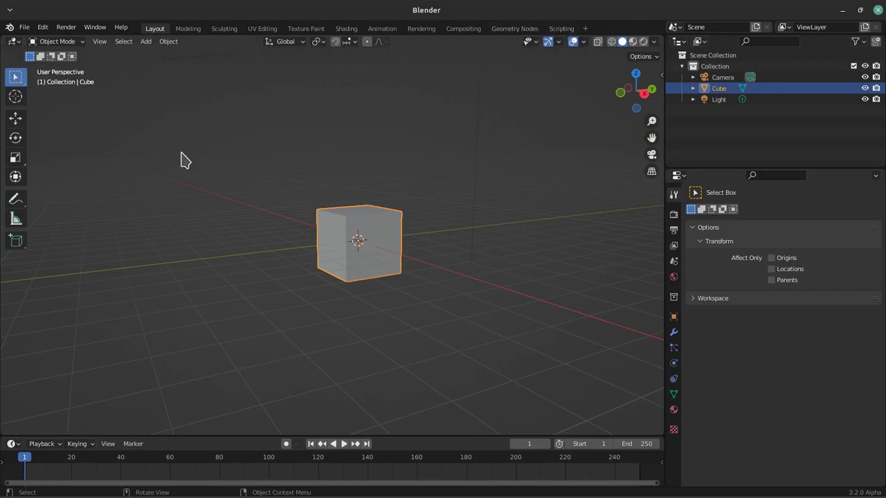
- Flick through Sculpting and UV Editing back to Layout, then orbit to view the cube and camera from above
left_click(224, 29)
left_click(263, 29)
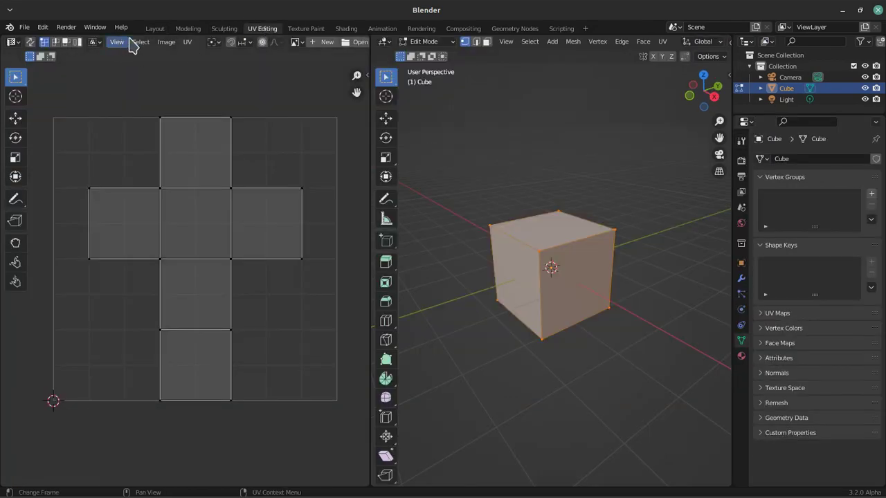
left_click(155, 29)
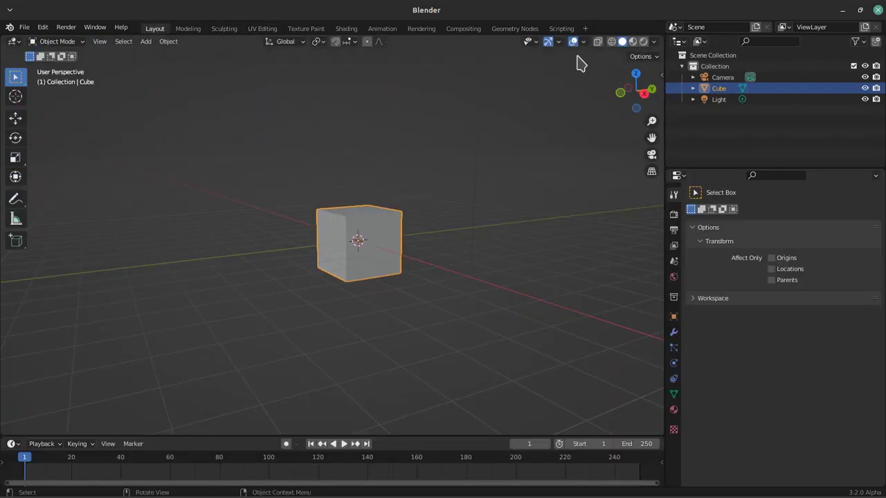
mouse_move(457, 78)
middle_mouse_down()
mouse_move(366, 138)
mouse_move(397, 145)
middle_mouse_up()
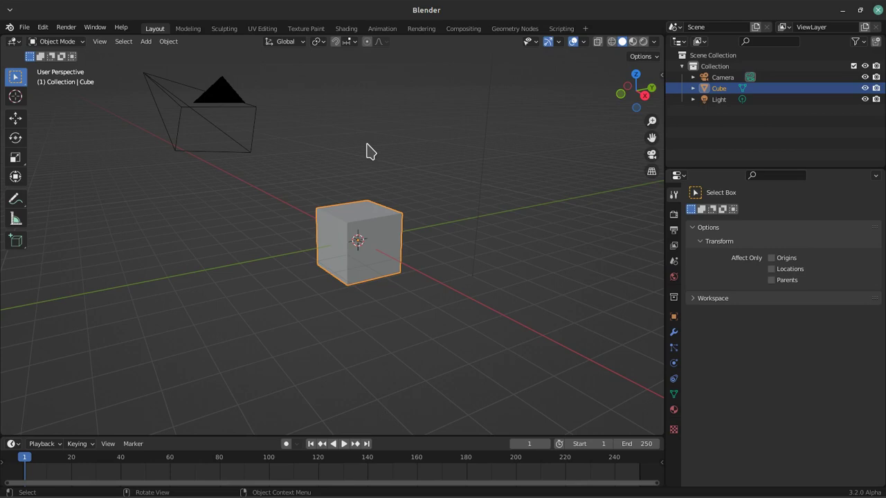
- Widen the outliner and properties, heighten the outliner, enlarge the timeline, then open Area Options
mouse_move(664, 135)
left_mouse_down()
mouse_move(576, 134)
mouse_move(607, 145)
left_mouse_up()
left_click_drag(672, 168, 675, 248)
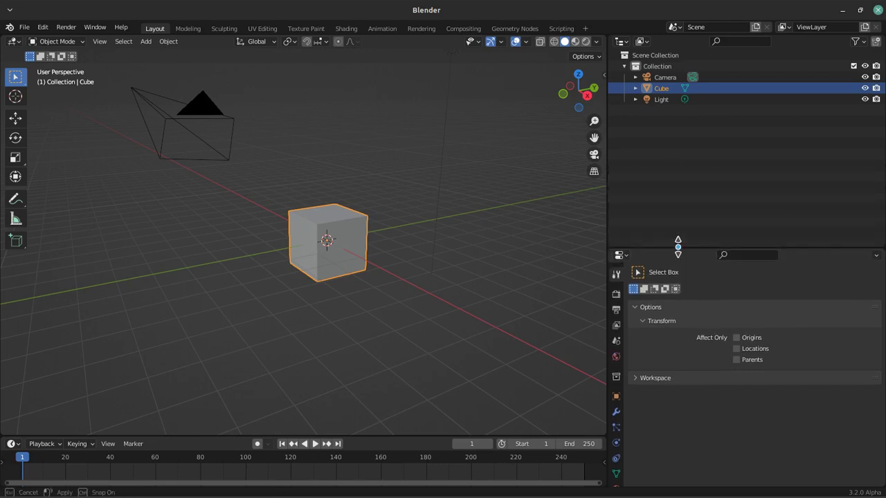
left_click_drag(414, 437, 415, 369)
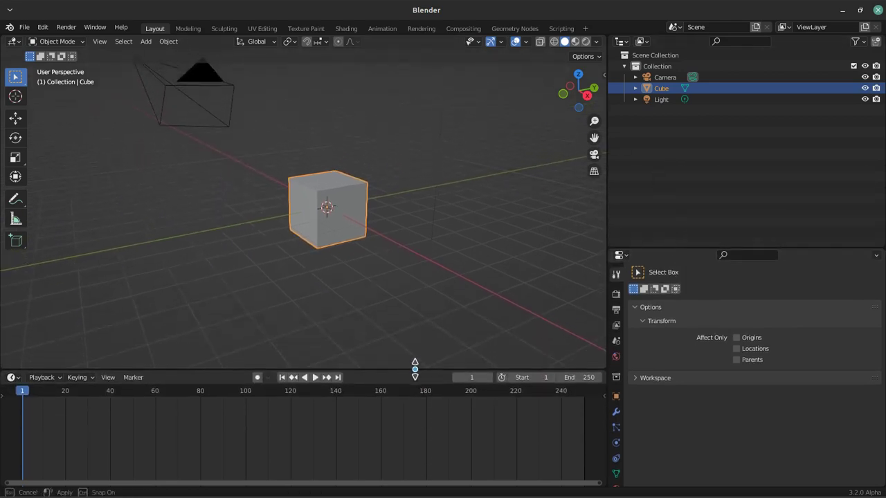
left_click_drag(415, 368, 415, 391)
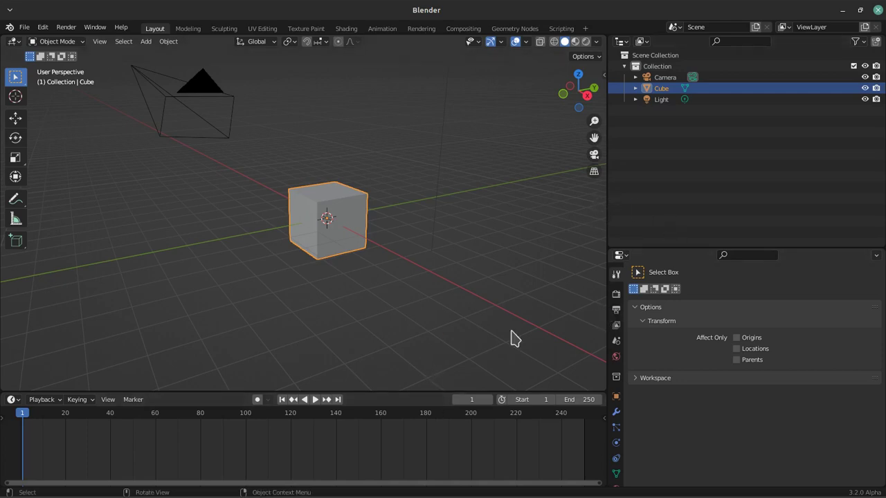
right_click(606, 186)
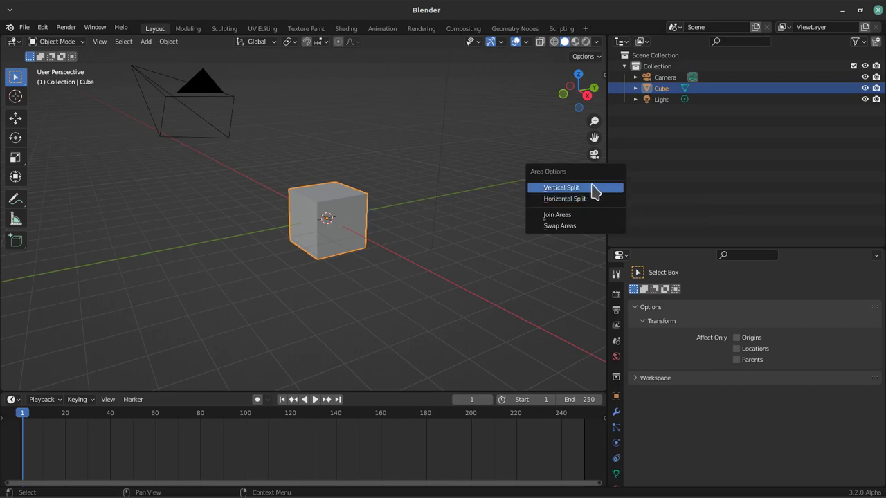
- Split the 3D viewport vertically into two side-by-side views and the outliner horizontally into two
left_click(597, 192)
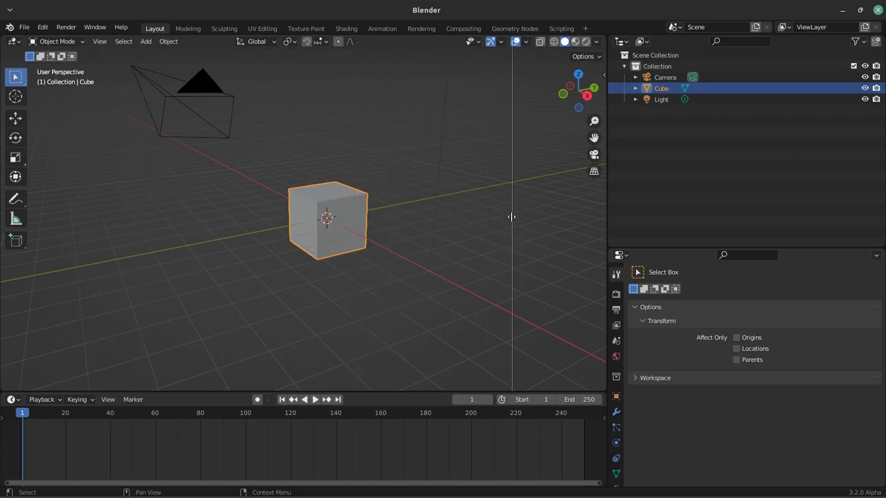
left_click(305, 216)
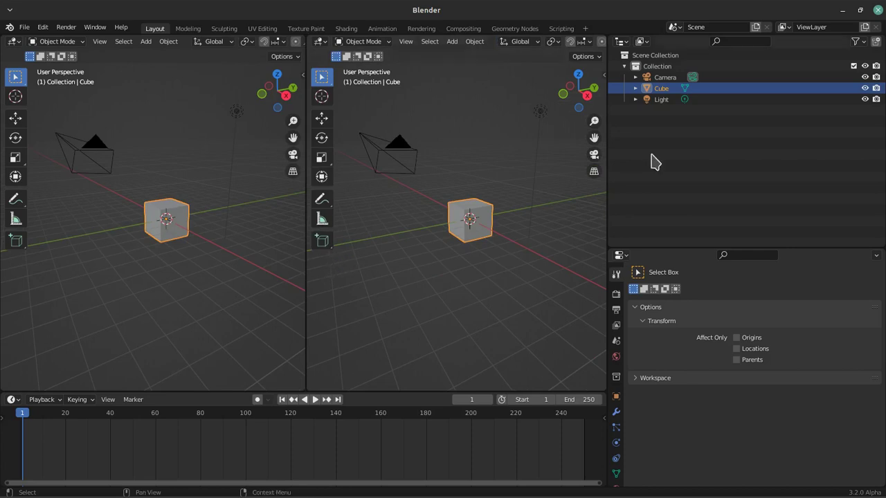
right_click(607, 116)
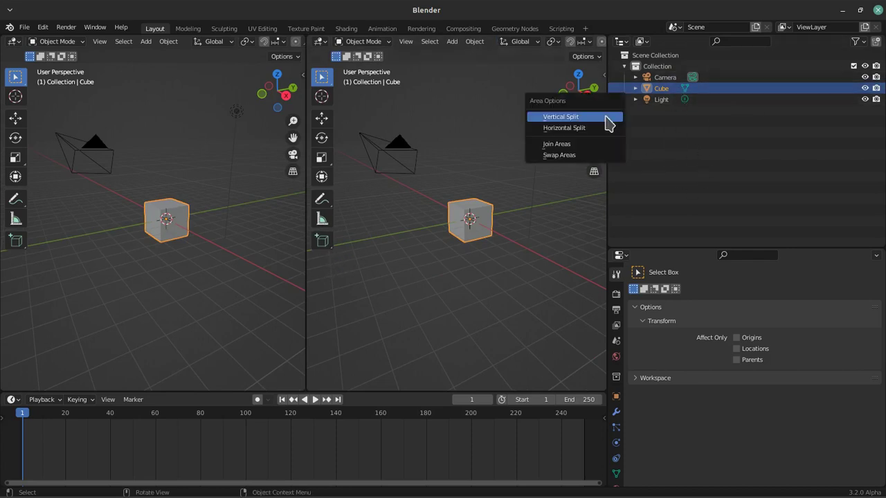
left_click(587, 128)
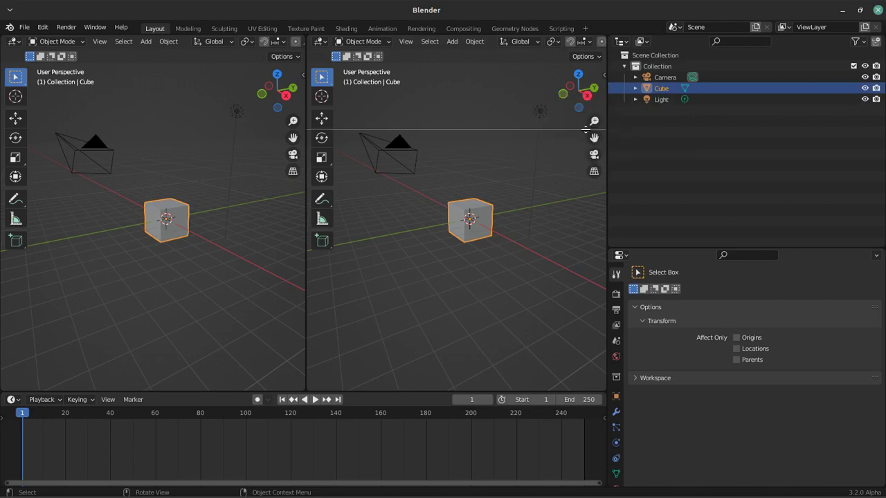
left_click(779, 128)
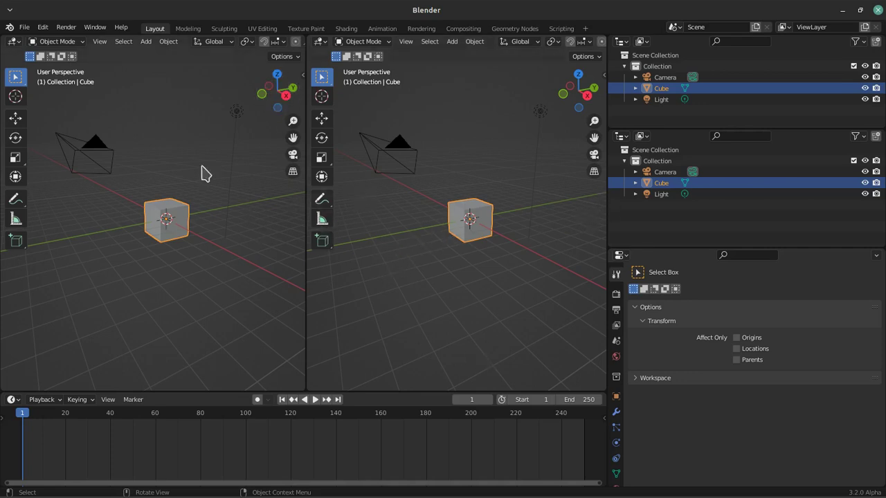
right_click(305, 266)
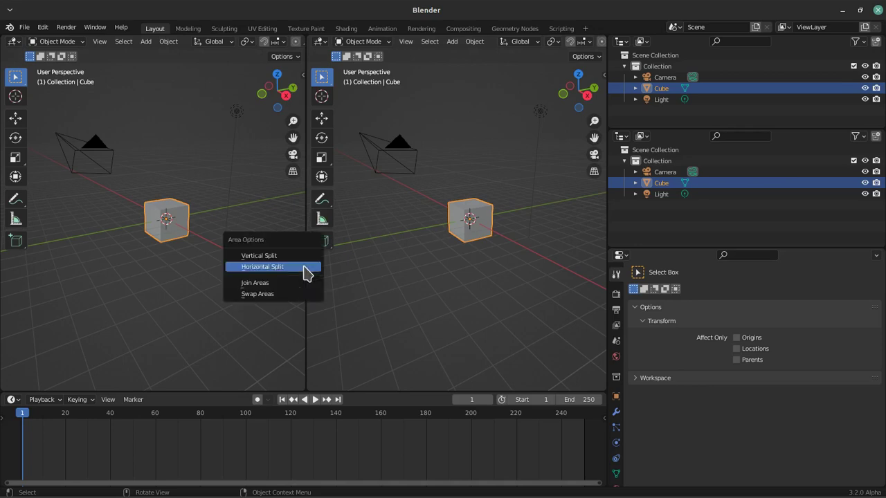
- Join the two viewports into one, then widen it, raise the timeline and shorten properties
left_click(280, 283)
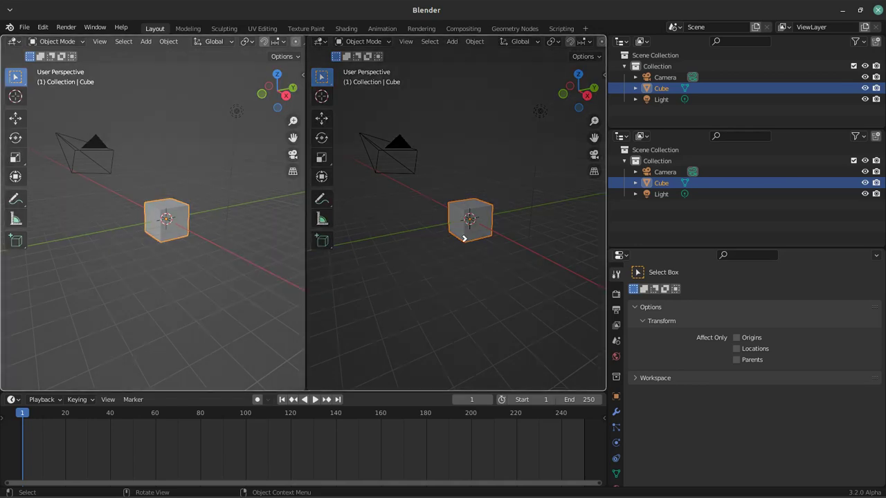
left_click(464, 239)
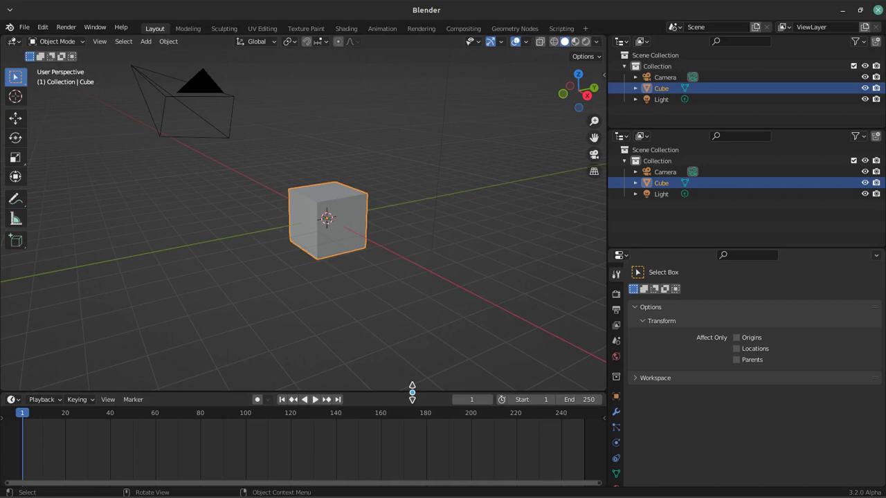
left_click_drag(412, 389, 422, 374)
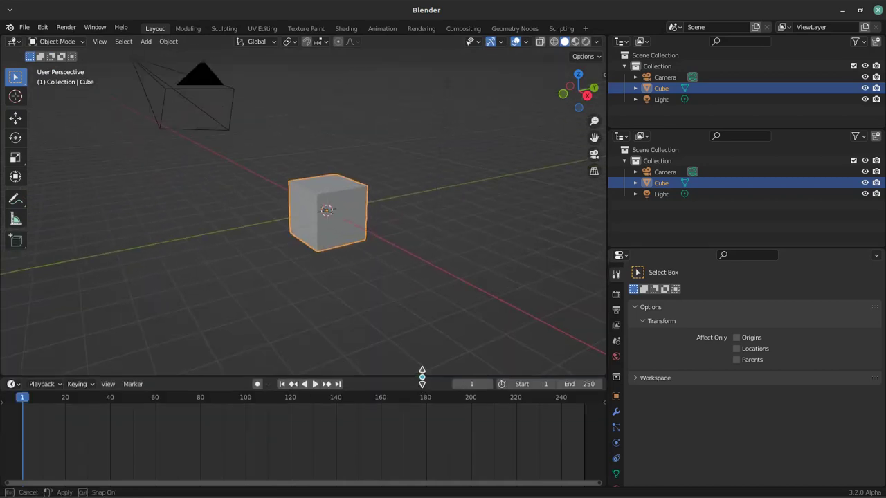
mouse_move(606, 200)
left_mouse_down()
mouse_move(720, 211)
mouse_move(692, 212)
left_mouse_up()
left_click_drag(729, 249, 735, 377)
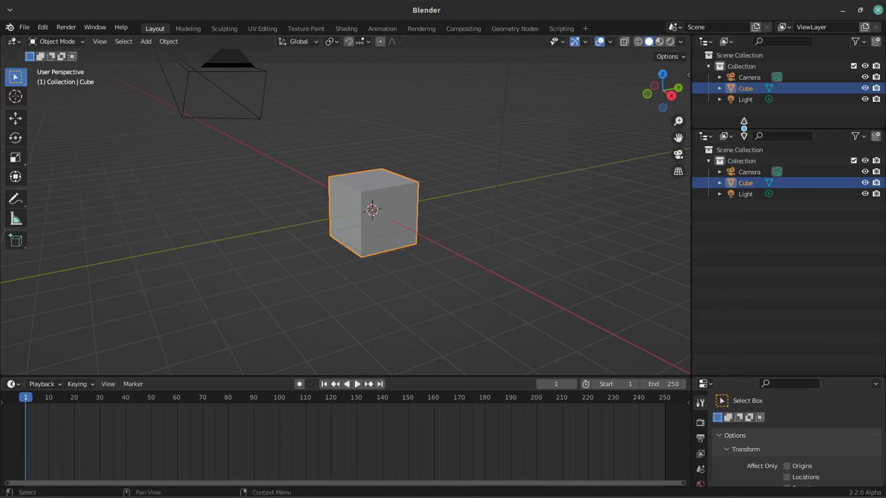
- Join the two stacked outliners back into a single outliner and widen it
right_click(744, 130)
left_click(747, 135)
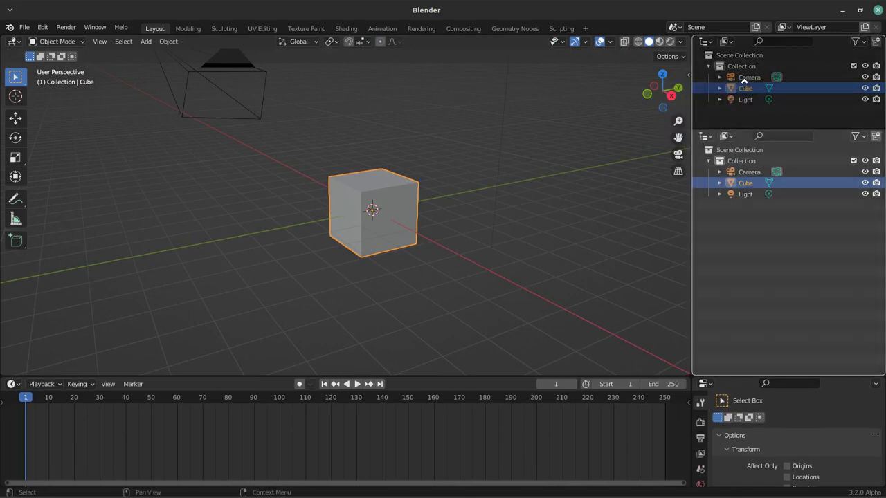
left_click(745, 81)
mouse_move(691, 166)
left_mouse_down()
mouse_move(457, 166)
mouse_move(475, 166)
left_mouse_up()
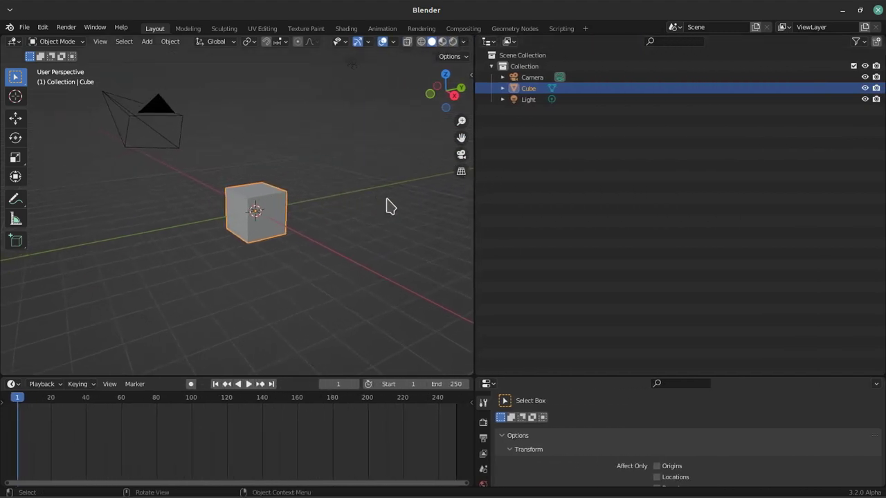
- Swap the viewport and outliner positions and back, then widen the viewport and shorten the timeline
right_click(475, 221)
right_click(475, 256)
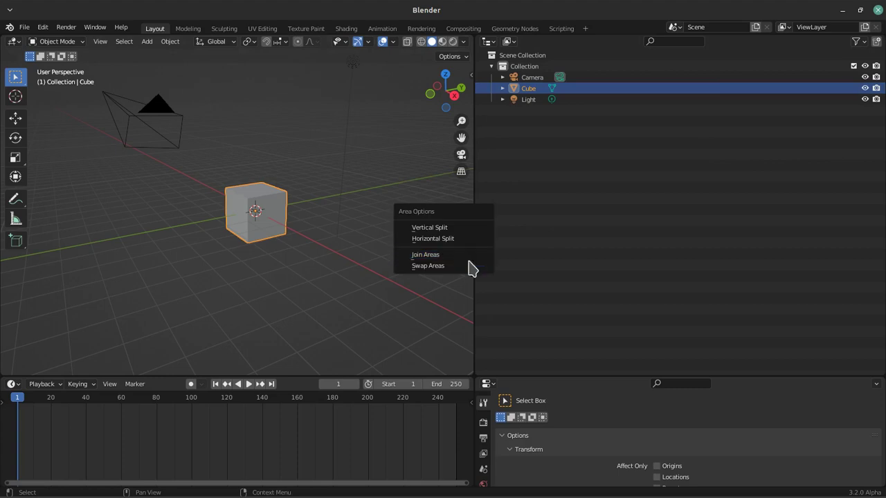
left_click(468, 271)
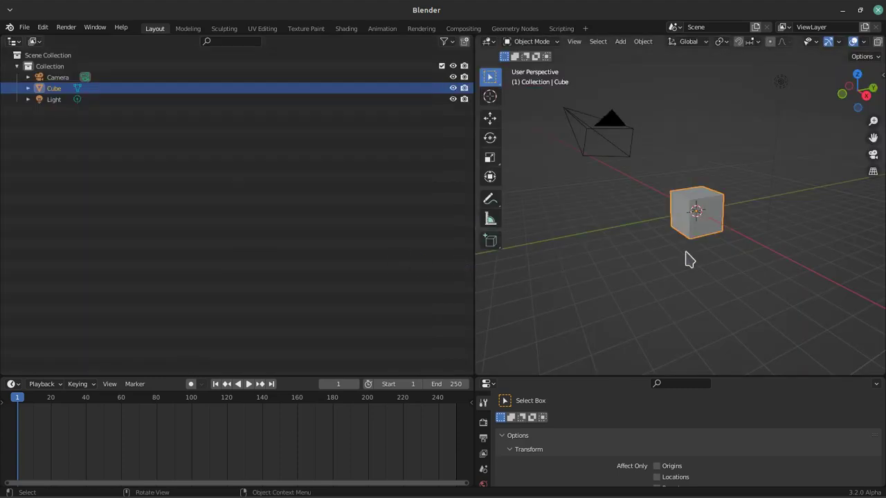
right_click(476, 274)
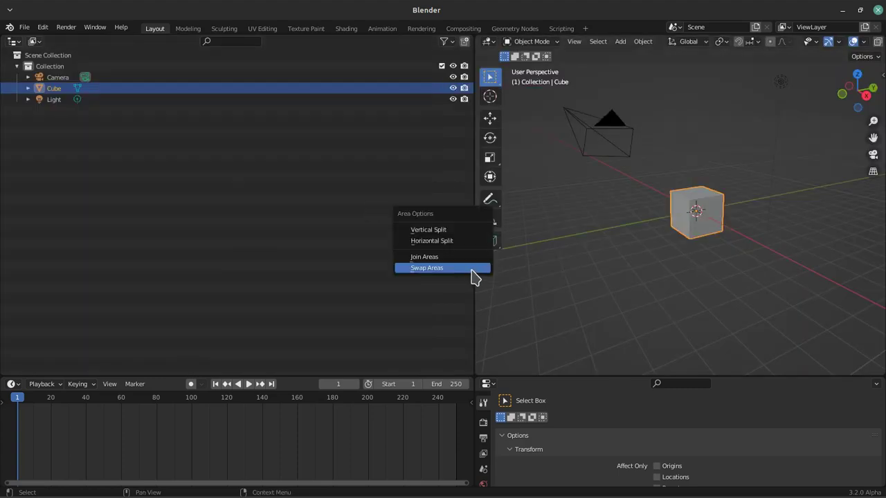
left_click(472, 270)
mouse_move(474, 217)
left_mouse_down()
mouse_move(722, 218)
mouse_move(695, 218)
left_mouse_up()
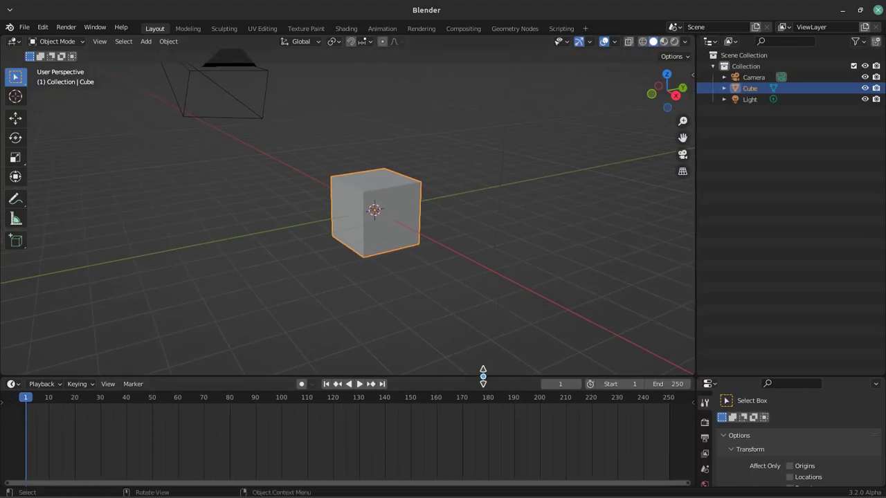
left_click_drag(484, 377, 482, 406)
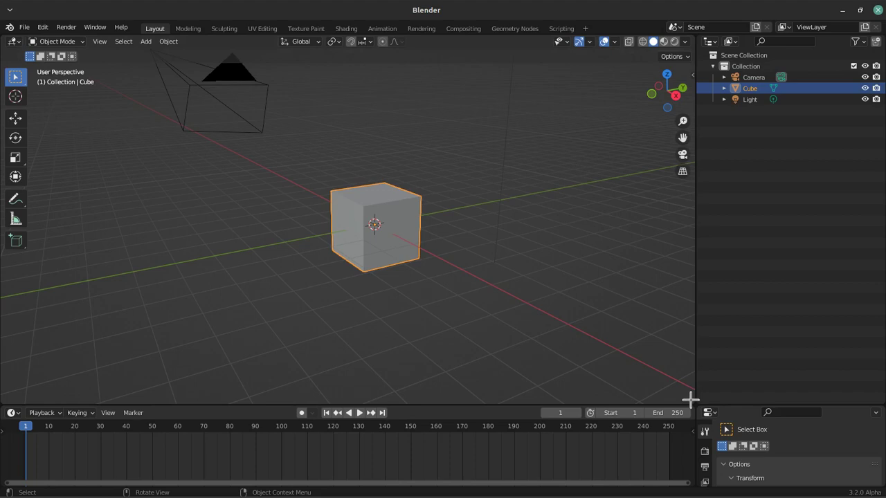
- Use corner drags to split the viewport side by side and stacked, then rejoin it
left_click_drag(691, 400, 365, 387)
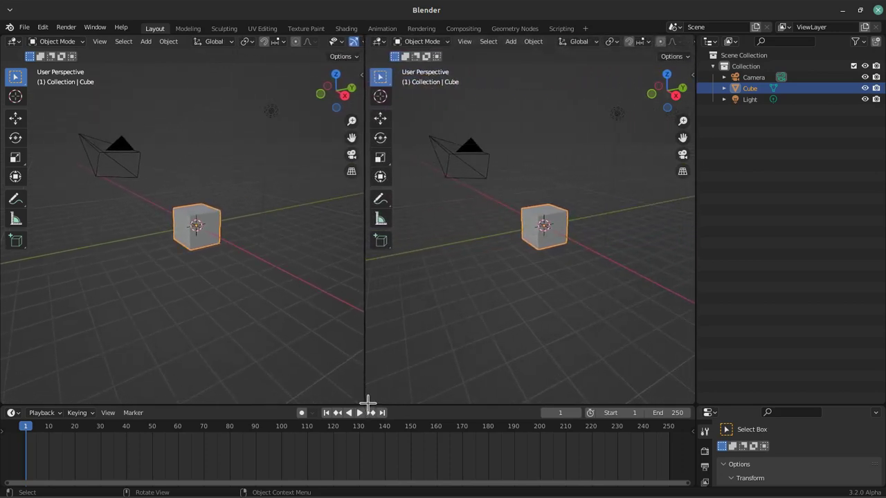
mouse_move(369, 400)
left_mouse_down()
mouse_move(417, 178)
mouse_move(417, 194)
left_mouse_up()
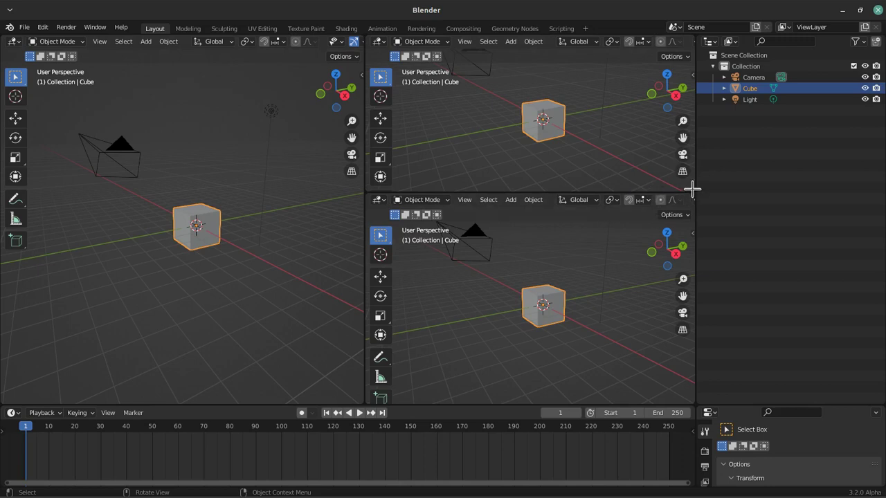
left_click_drag(690, 192, 680, 248)
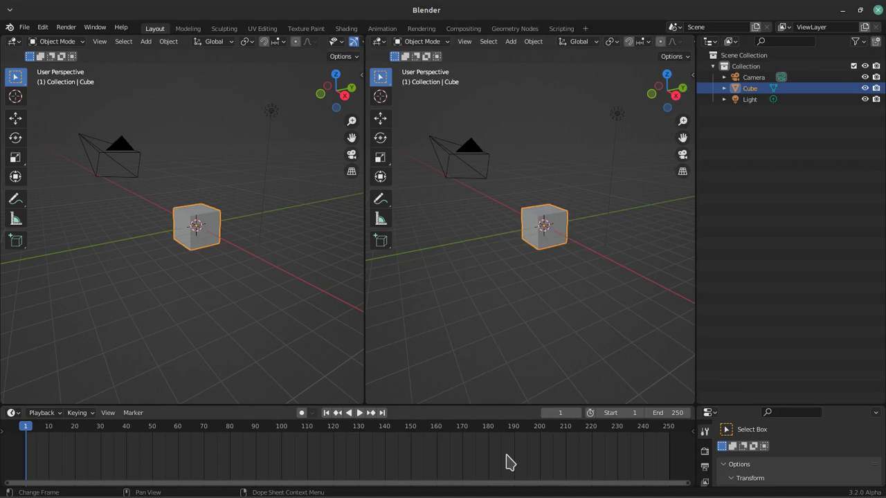
left_click_drag(361, 400, 418, 407)
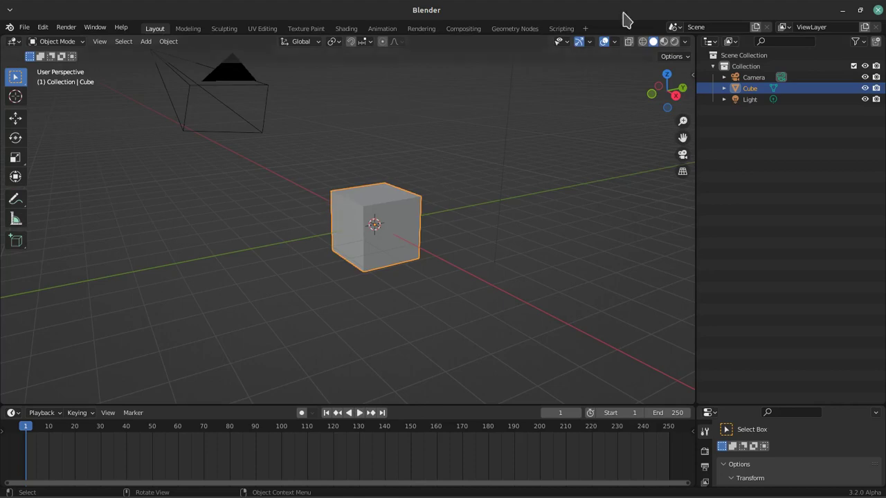
mouse_move(683, 39)
left_mouse_down()
mouse_move(325, 145)
mouse_move(349, 145)
left_mouse_up()
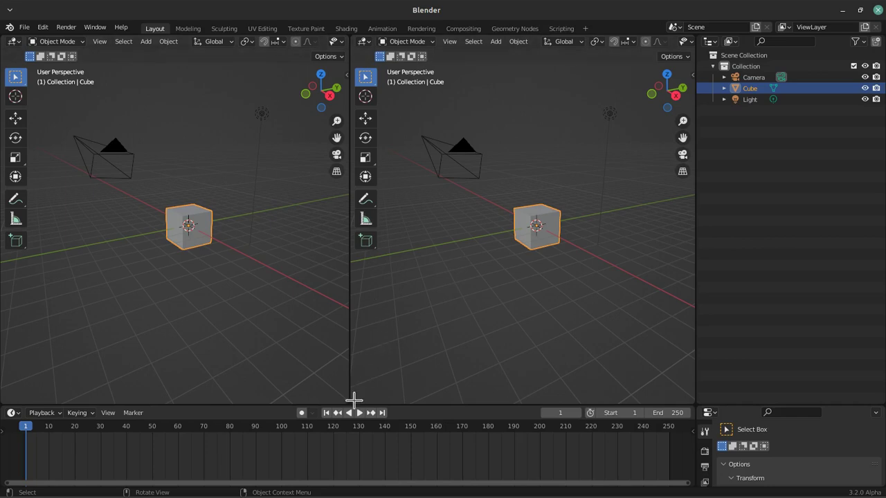
left_click_drag(353, 400, 351, 413)
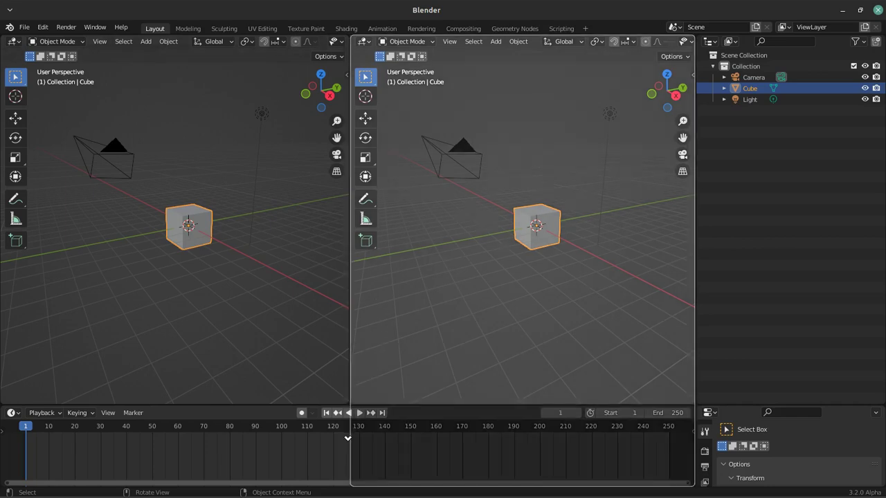
left_click_drag(348, 436, 356, 386)
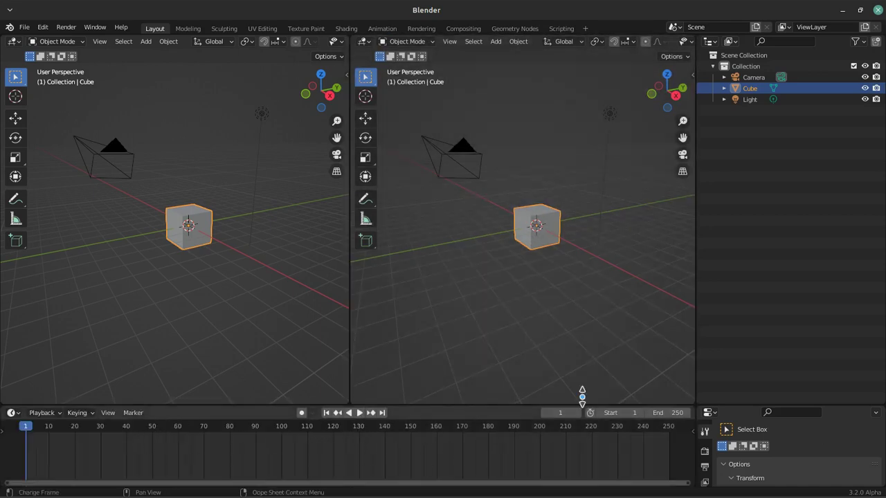
left_click_drag(353, 402, 354, 440)
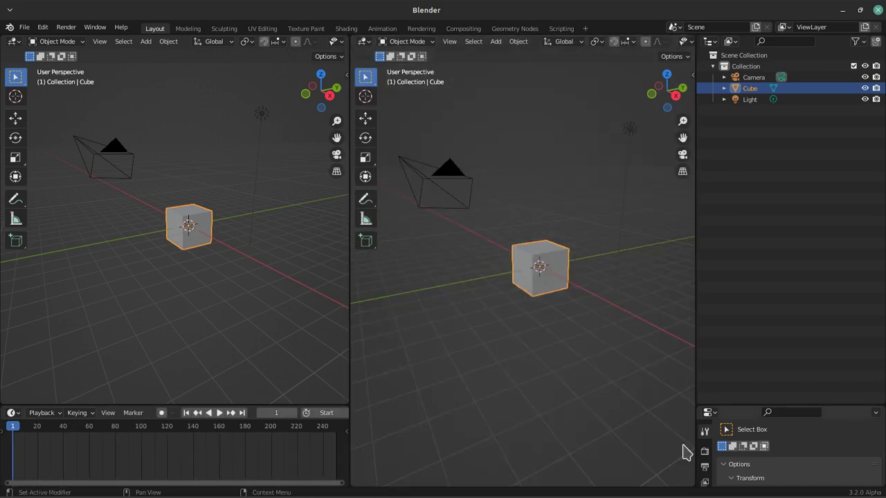
- Resize the timeline to span the full bottom width and merge both viewports into one
left_click_drag(173, 407, 173, 248)
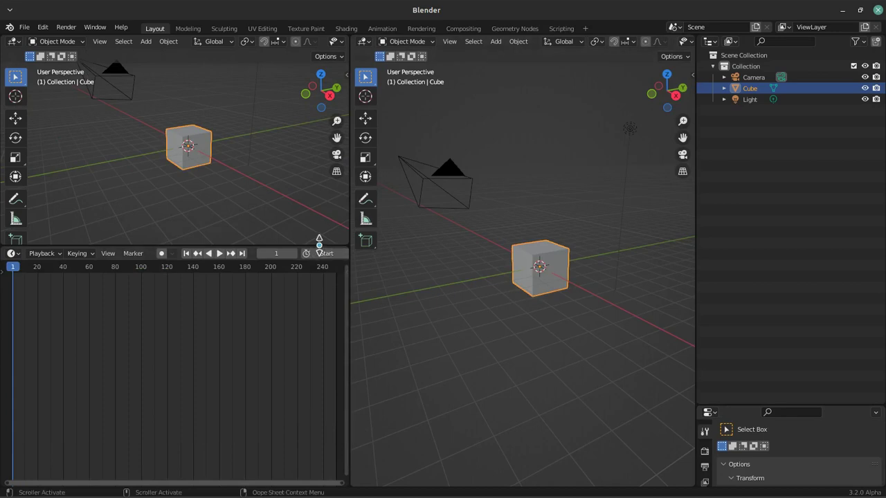
left_click_drag(323, 246, 331, 262)
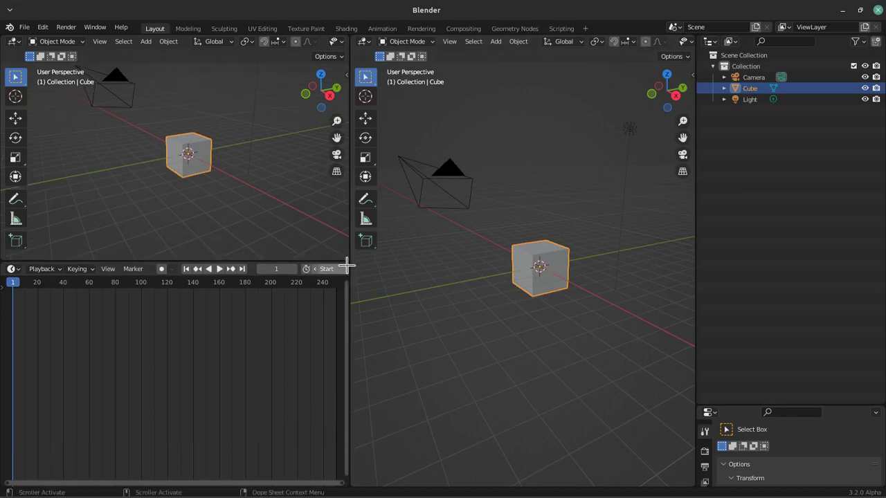
mouse_move(347, 266)
left_mouse_down()
mouse_move(490, 267)
mouse_move(488, 277)
left_mouse_up()
left_click_drag(433, 260, 444, 404)
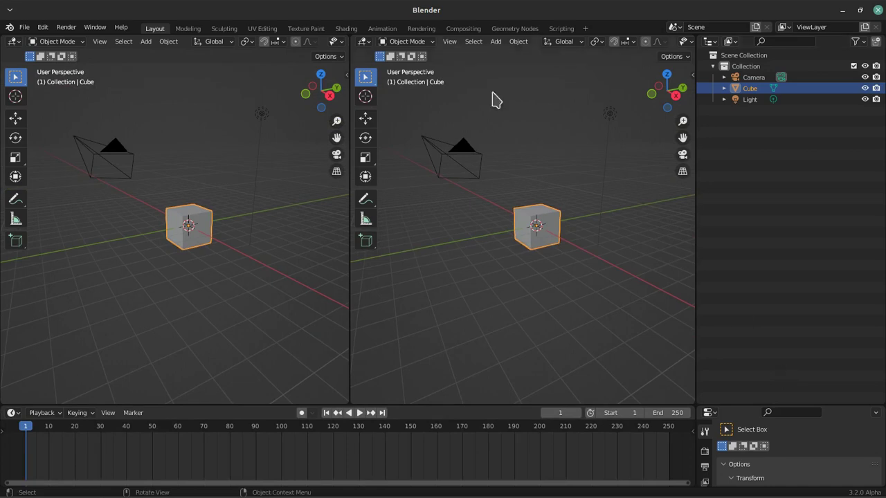
mouse_move(350, 162)
left_mouse_down()
mouse_move(140, 181)
mouse_move(380, 183)
left_mouse_up()
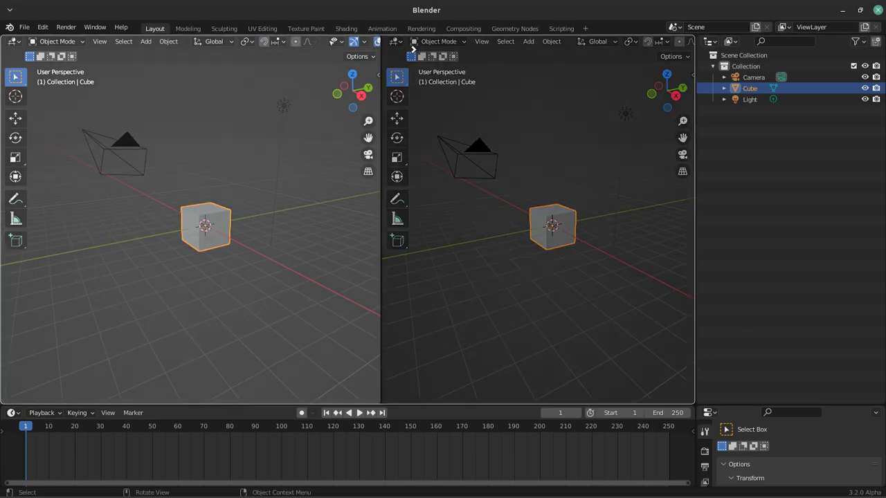
left_click_drag(414, 47, 277, 207)
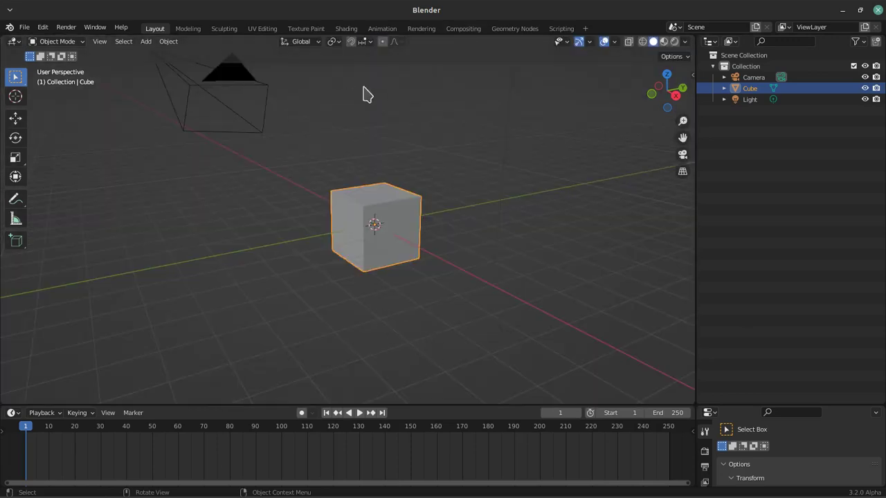
- Add a new General > Layout workspace and rename its tab to My_Layout
left_click(584, 28)
left_click(585, 31)
mouse_move(534, 50)
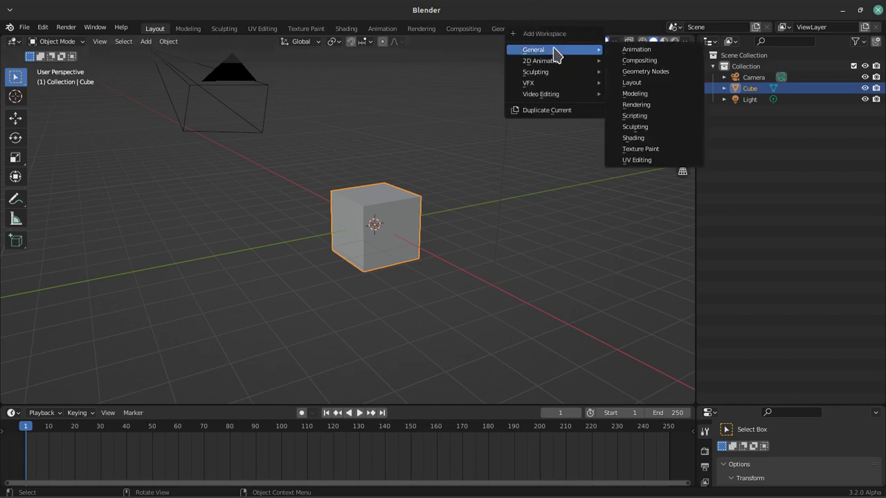
left_click(643, 83)
double_click(600, 27)
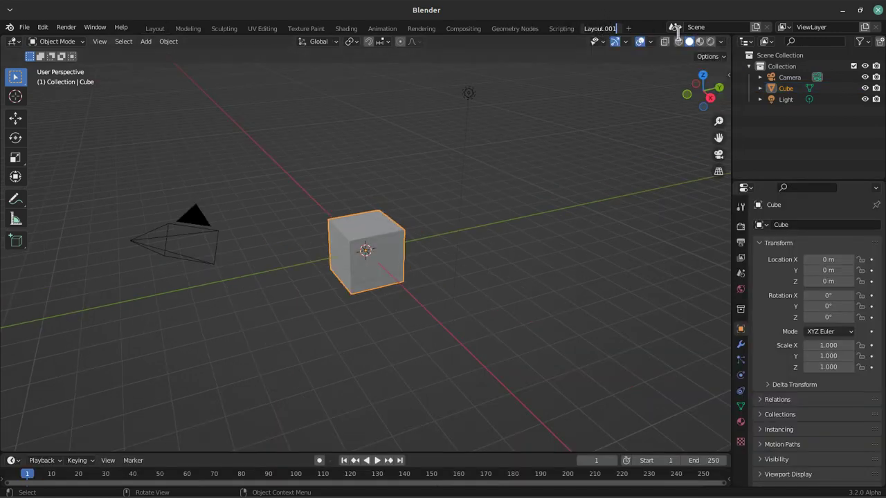
type("My_")
key("Return")
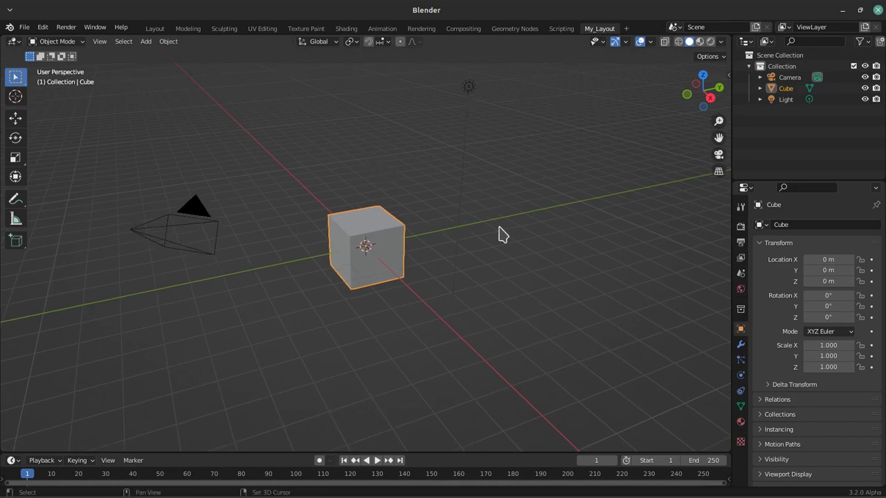
- Enlarge the timeline upward, split it into two stacked timelines, and resize the upper one
mouse_move(480, 454)
left_mouse_down()
mouse_move(479, 271)
mouse_move(439, 317)
left_mouse_up()
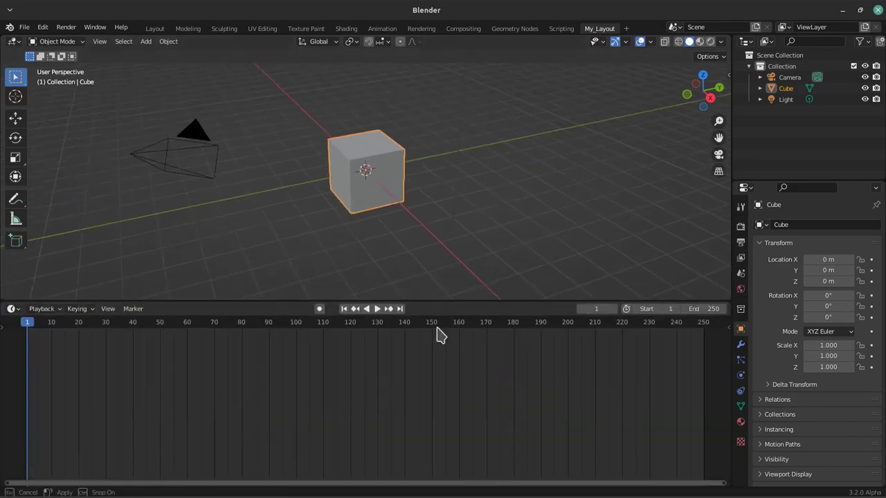
left_click_drag(6, 320, 21, 413)
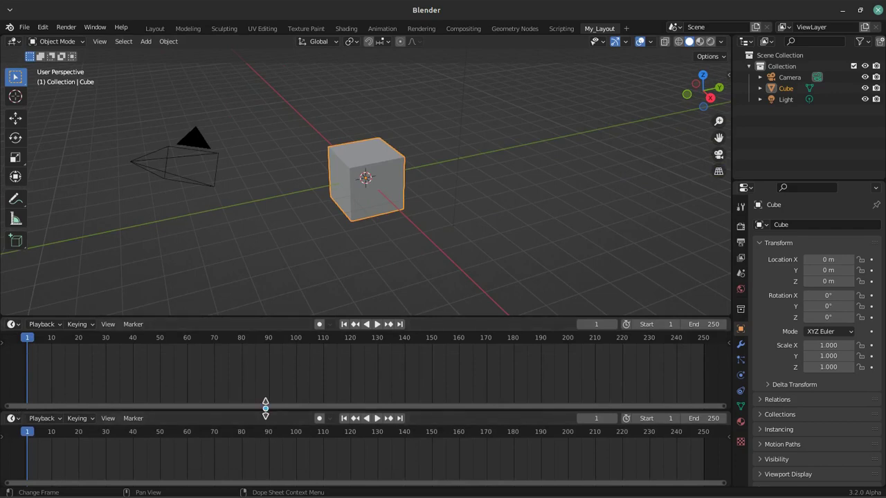
left_click_drag(268, 413, 269, 444)
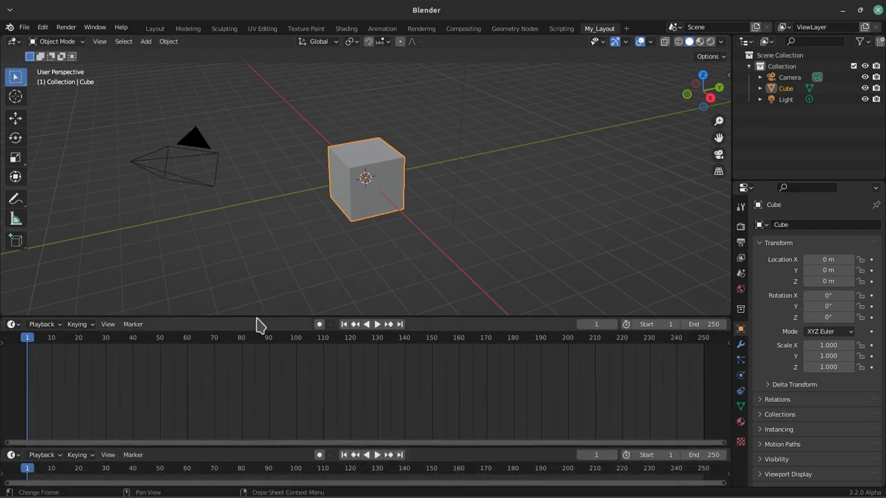
left_click_drag(198, 317, 170, 275)
- Browse the Editor Type menus of the timelines, properties area and 3D view without changes
left_click(11, 276)
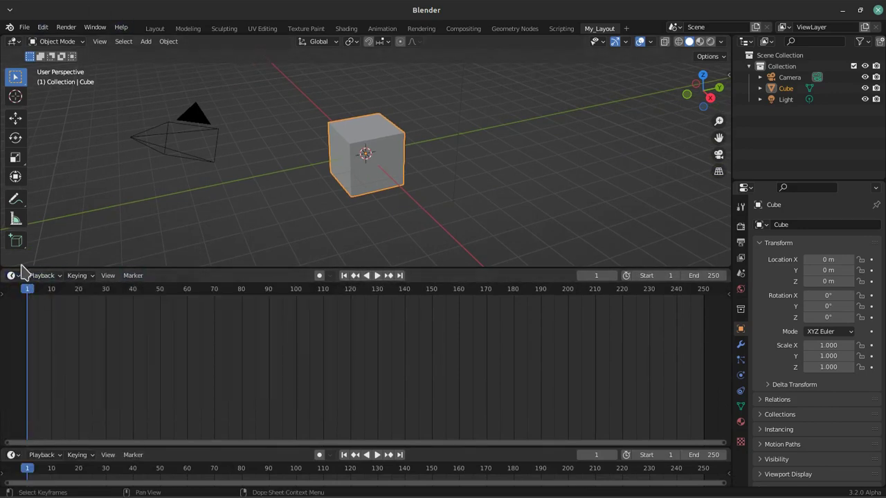
left_click(11, 275)
left_click(11, 277)
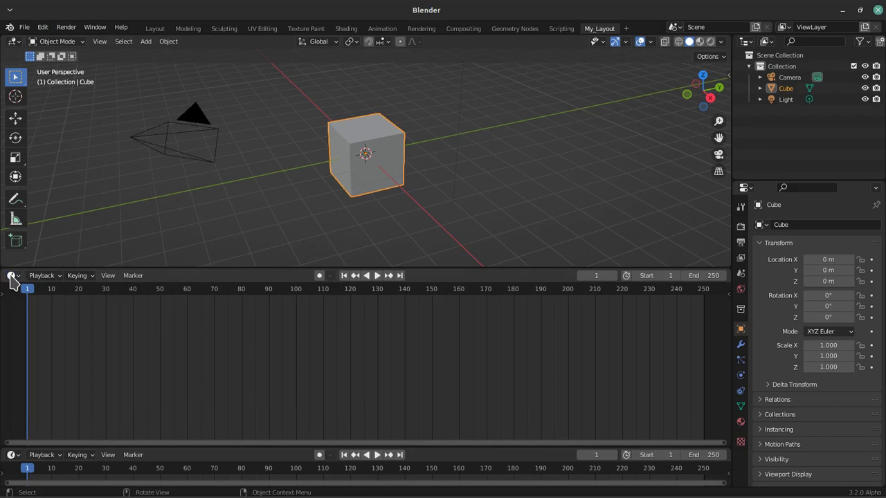
left_click(746, 42)
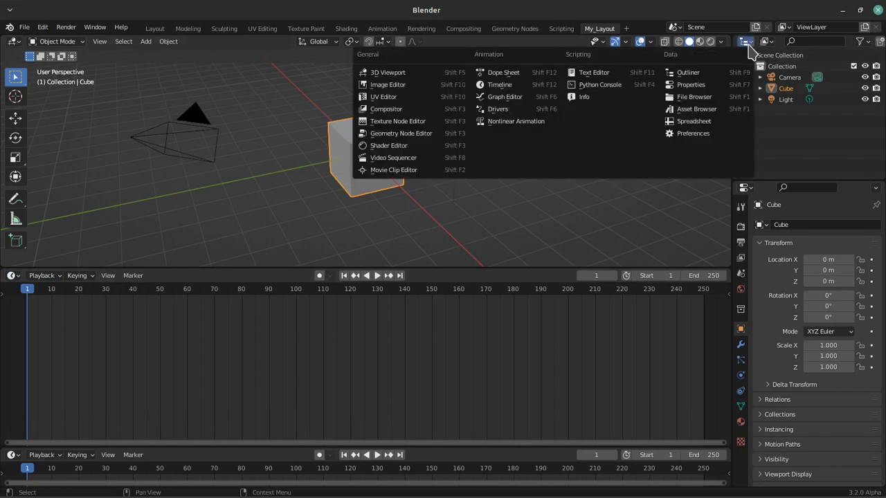
left_click(746, 187)
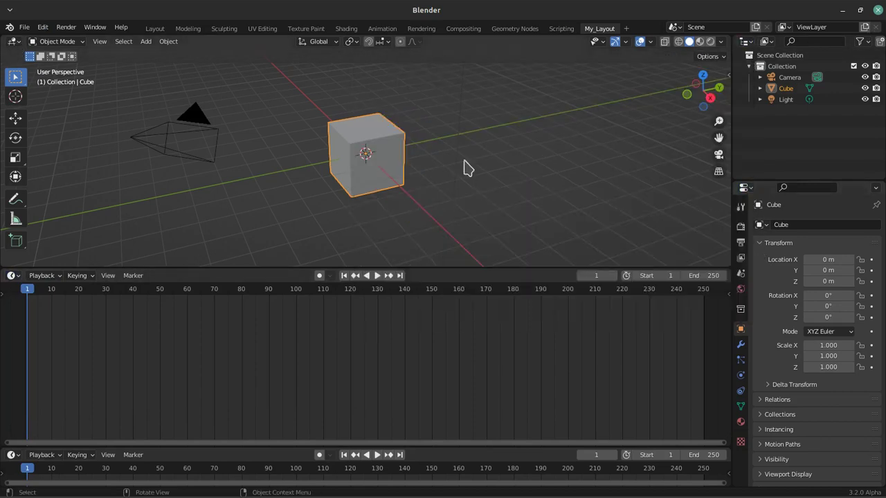
left_click(12, 455)
left_click(11, 455)
left_click(12, 455)
left_click(14, 41)
- Split the 3D view side by side, showing the camera view on the left, orbiting the right
left_click_drag(14, 38, 267, 56)
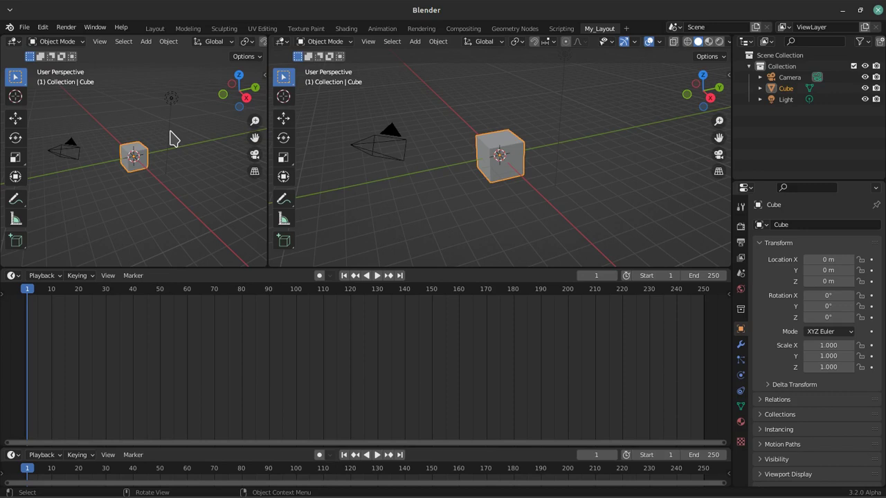
key("KP_0")
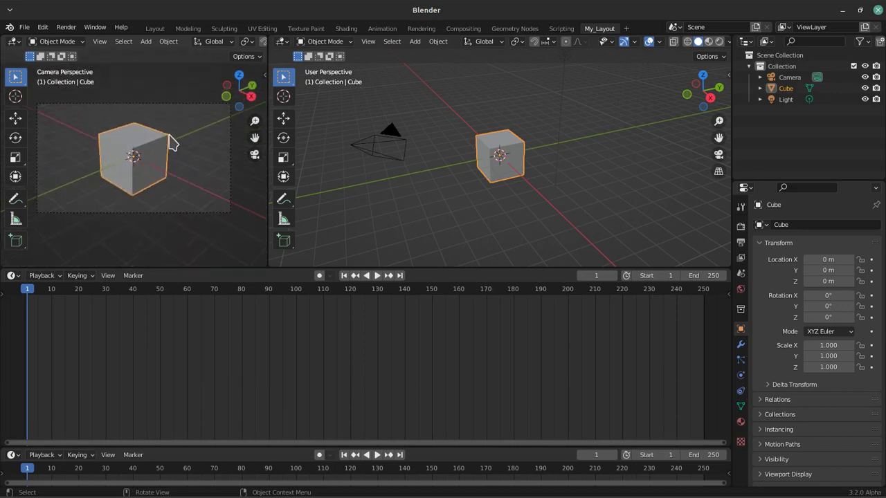
middle_click_drag(360, 159, 470, 178)
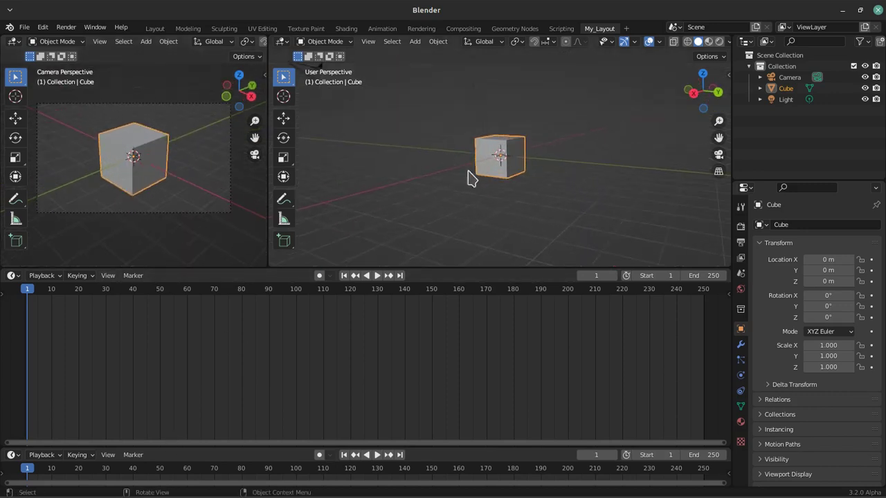
- Split the timeline area and turn the upper part into a Dope Sheet
left_click_drag(3, 268, 7, 361)
left_click(14, 276)
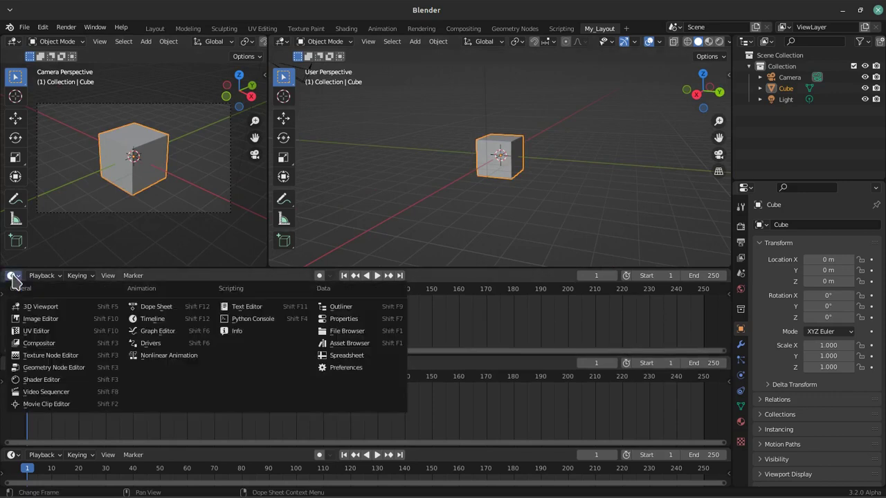
left_click(13, 277)
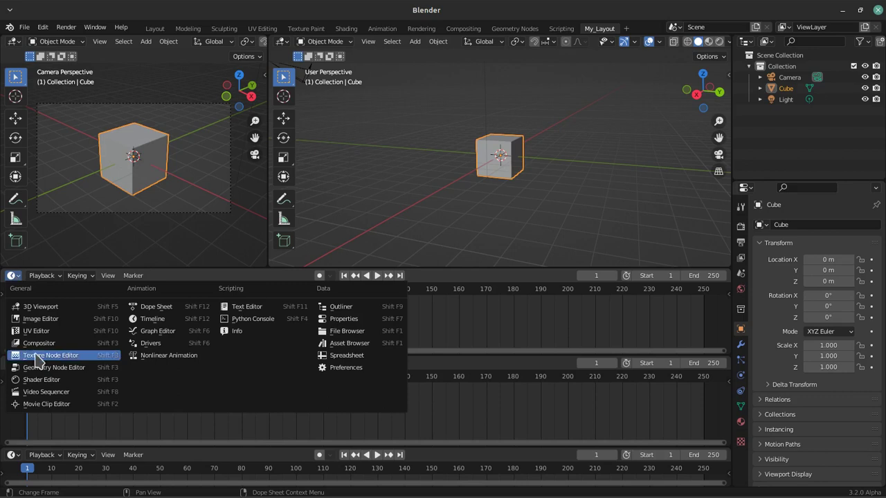
left_click(168, 307)
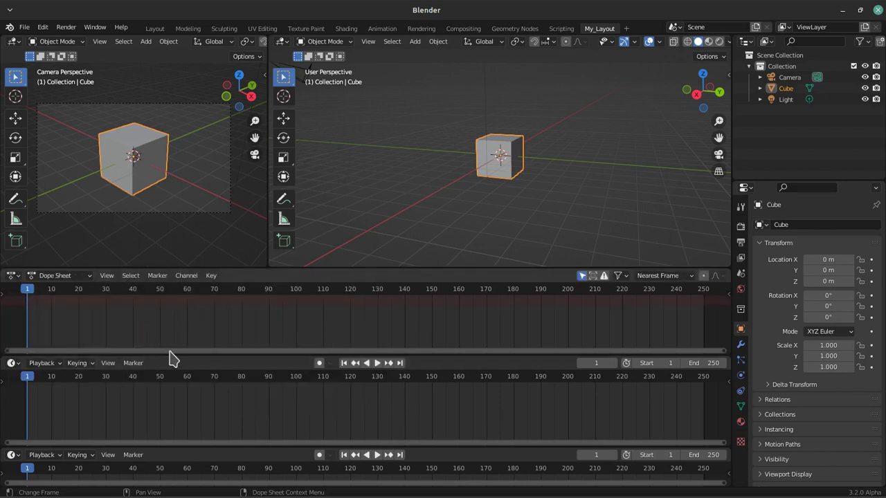
- Turn the lower part into a Graph Editor and enlarge the Dope Sheet upward
left_click_drag(173, 354, 166, 339)
left_click(12, 344)
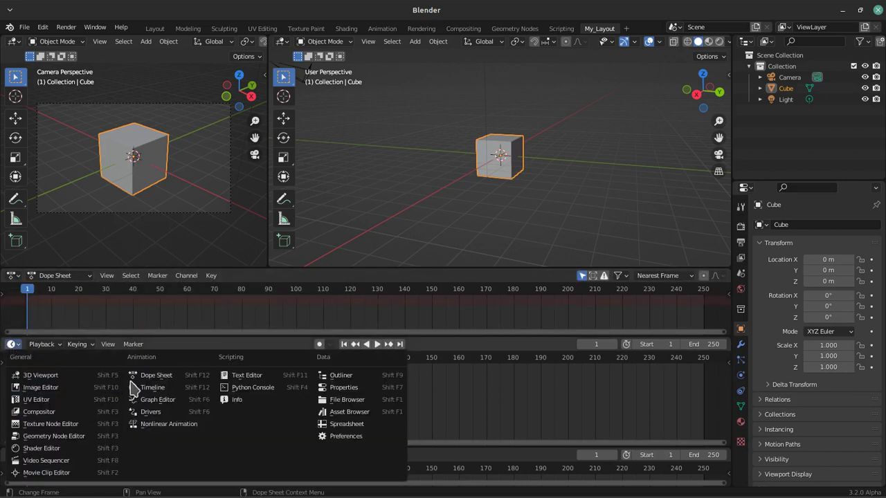
left_click(163, 401)
scroll(322, 412, "down", 1)
scroll(348, 413, "down", 1)
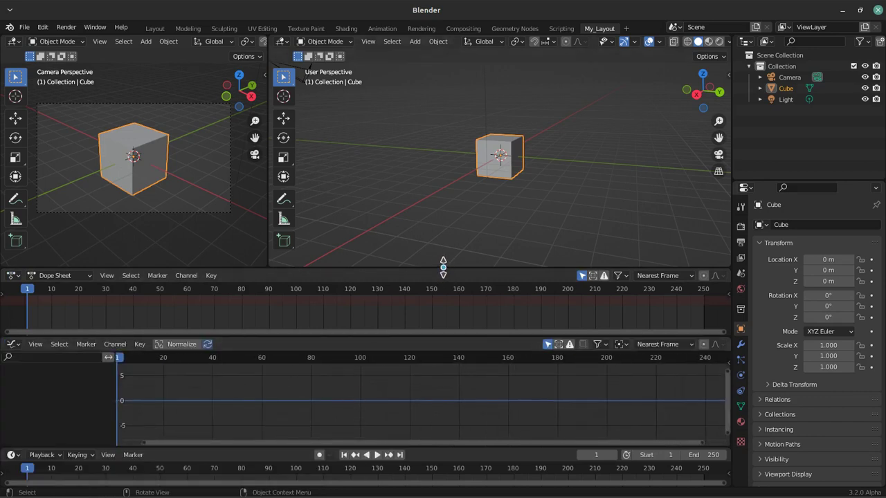
left_click_drag(443, 267, 444, 214)
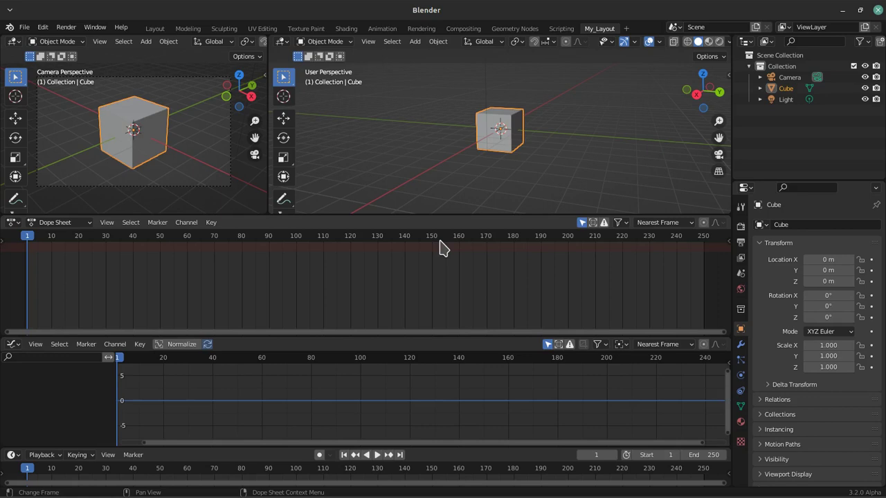
middle_click_drag(570, 168, 561, 159)
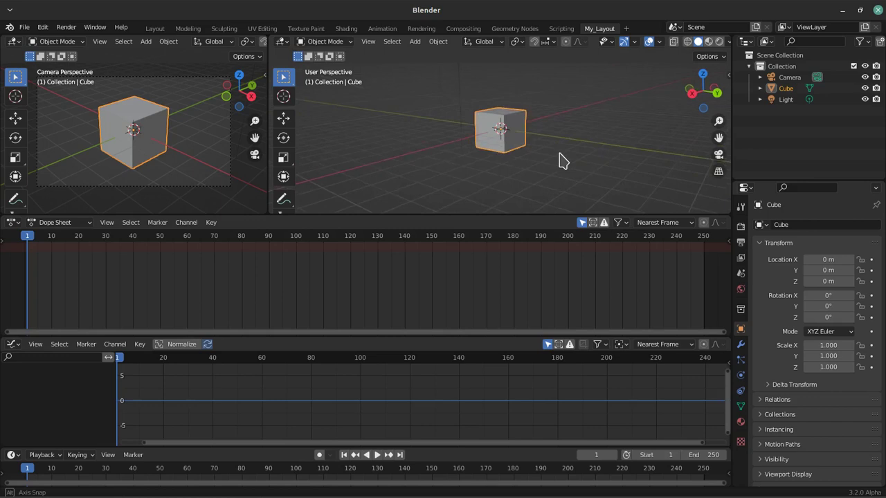
scroll(526, 149, "up", 2)
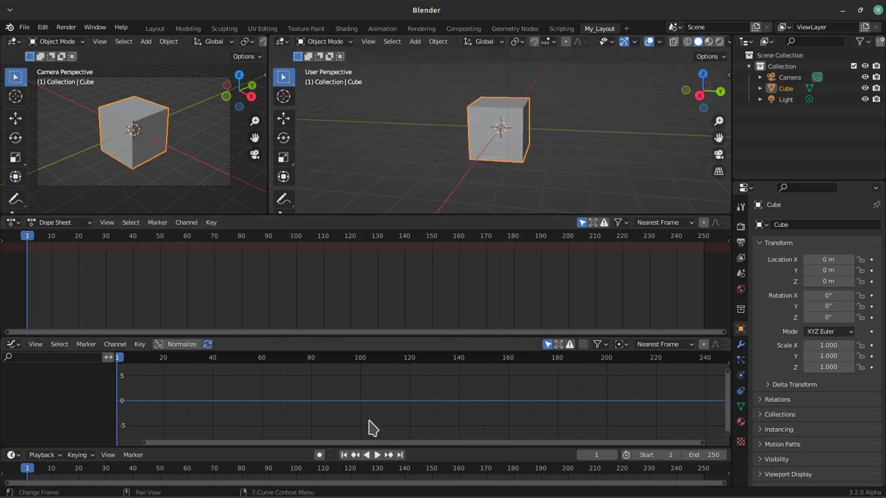
mouse_move(371, 445)
left_mouse_down()
mouse_move(370, 408)
mouse_move(370, 467)
mouse_move(371, 433)
mouse_move(370, 441)
left_mouse_up()
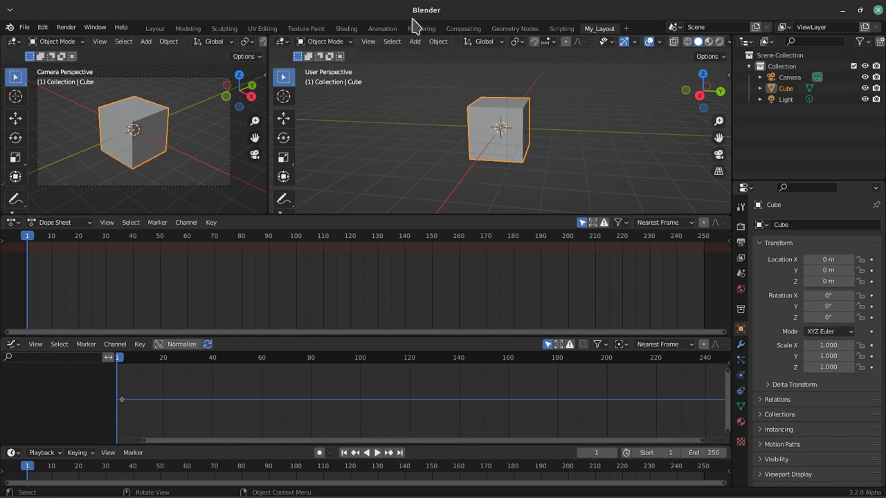
- Stretch the Blender window to fill the whole screen and widen the viewport and timeline areas
mouse_move(418, 18)
left_mouse_down()
mouse_move(597, 57)
mouse_move(330, 56)
left_mouse_up()
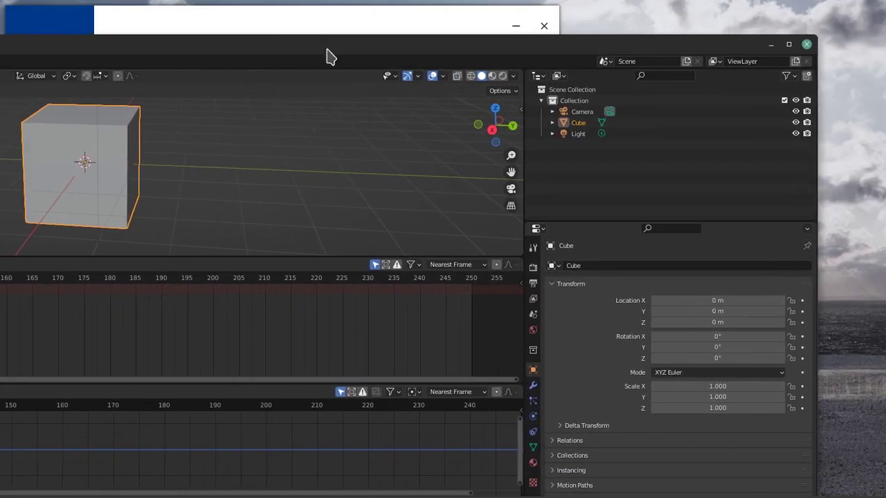
mouse_move(775, 44)
left_mouse_down()
mouse_move(414, 240)
mouse_move(737, 87)
mouse_move(251, 89)
mouse_move(419, 91)
left_mouse_up()
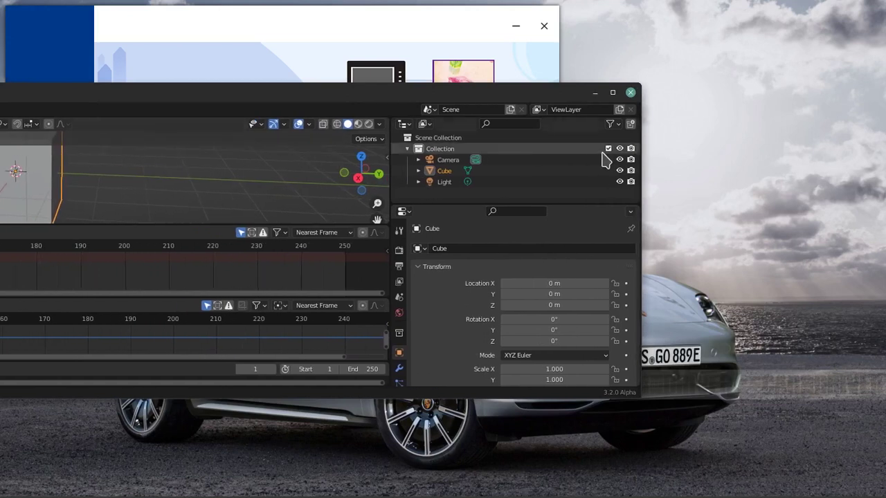
left_click_drag(634, 134, 885, 134)
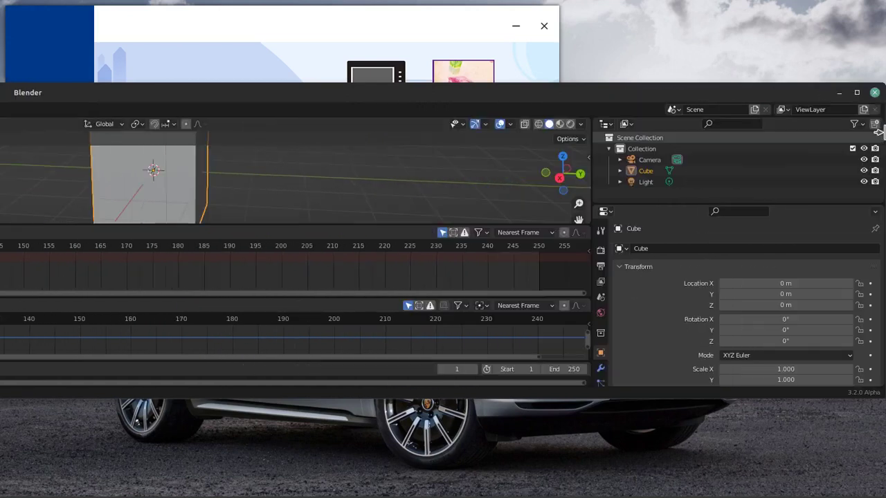
left_click_drag(380, 80, 385, 6)
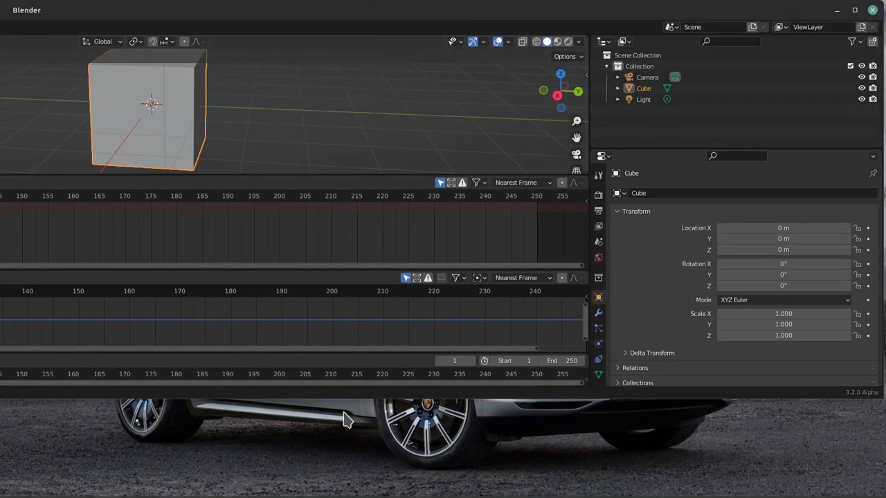
left_click_drag(346, 392, 350, 491)
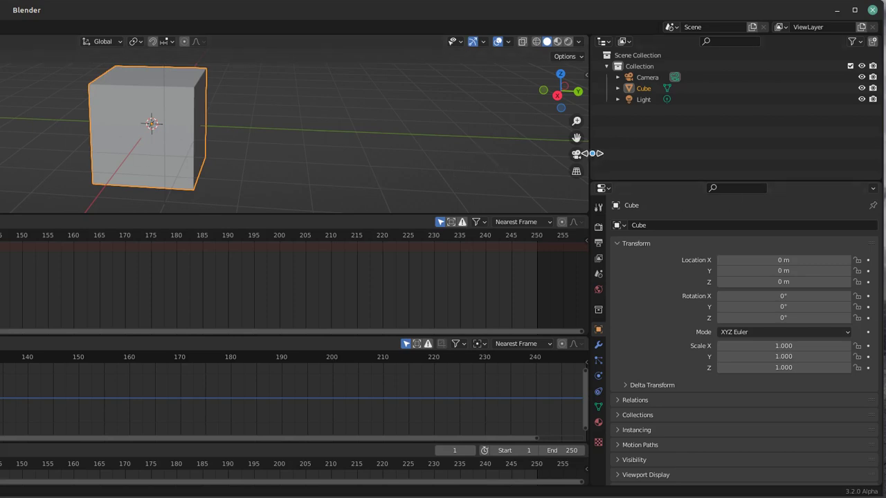
left_click_drag(592, 153, 668, 153)
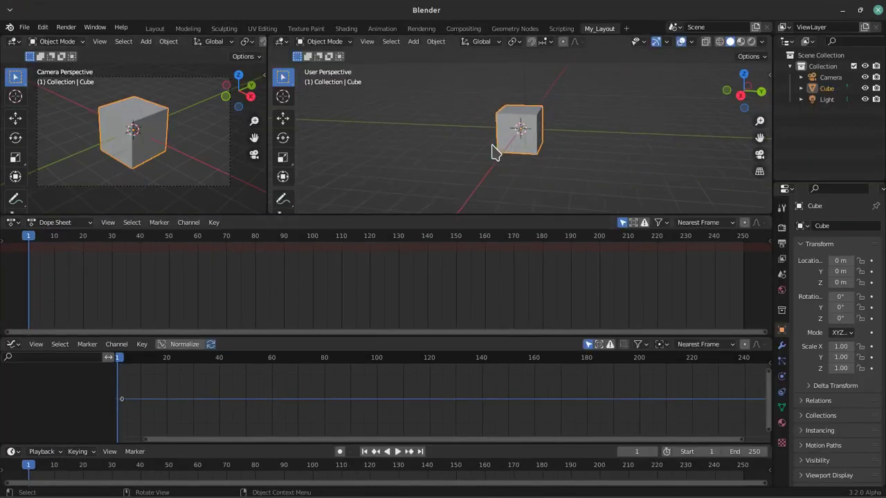
- Zoom in on the cube in the right-hand User Perspective viewport
scroll(491, 152, "up", 3)
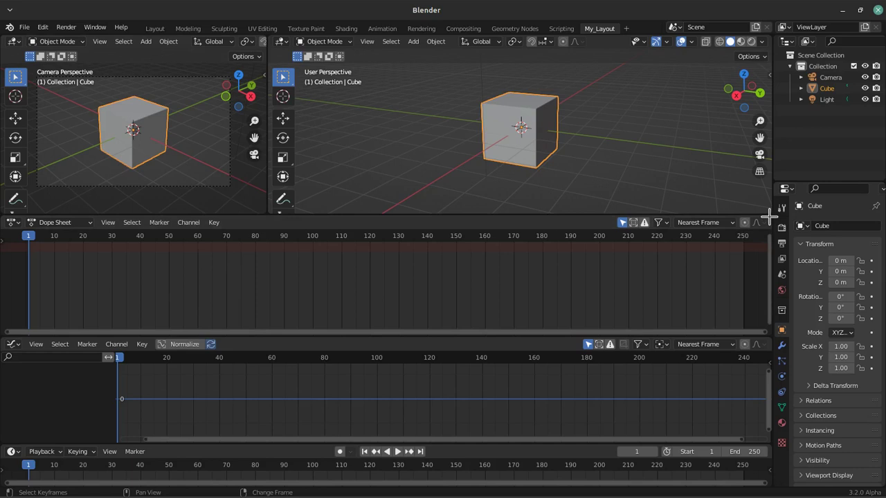
- Tear the Dope Sheet off into a floating window and move it around the screen
left_click_drag(768, 218, 747, 242, "shift")
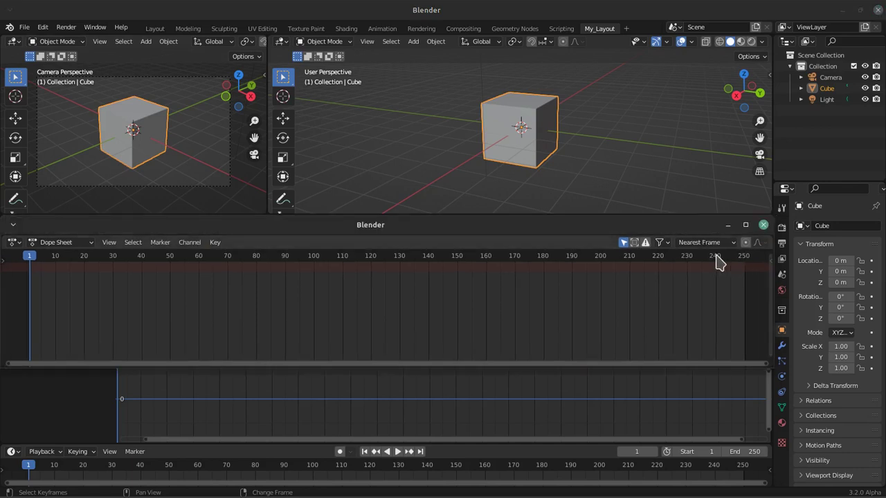
mouse_move(639, 224)
left_mouse_down()
mouse_move(621, 209)
mouse_move(642, 97)
left_mouse_up()
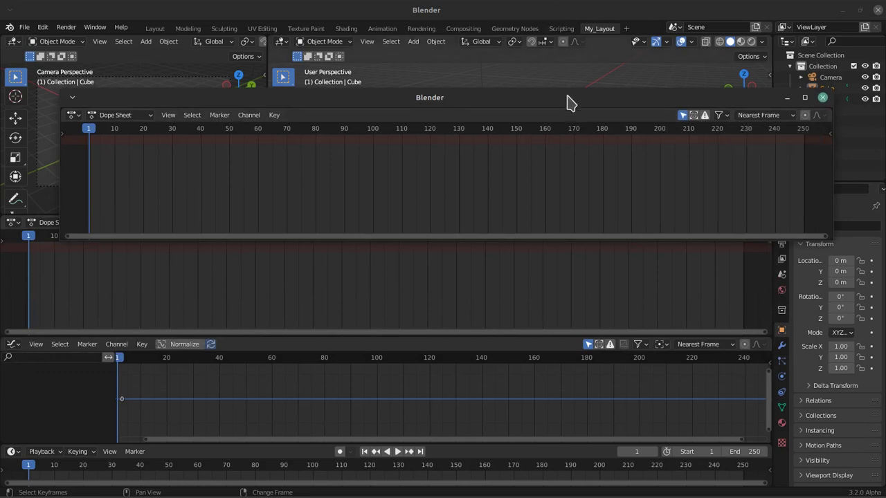
left_click_drag(569, 98, 643, 53)
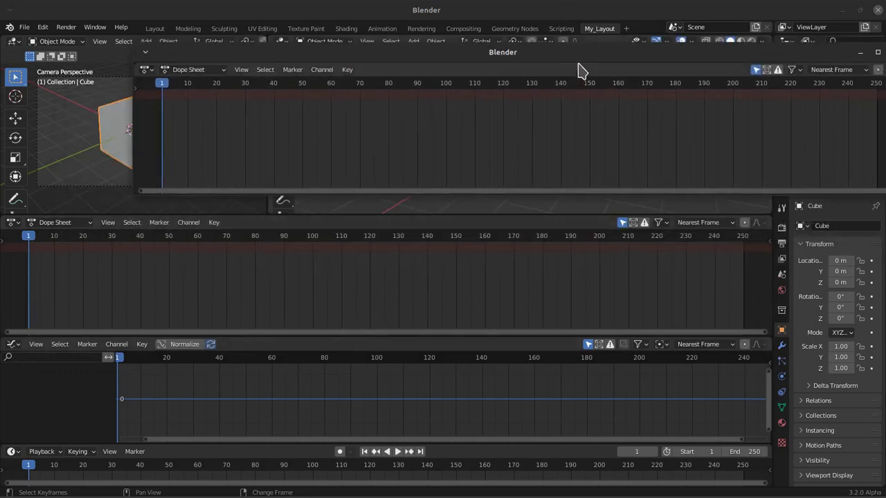
left_click_drag(580, 55, 74, 33)
left_click_drag(453, 146, 184, 120)
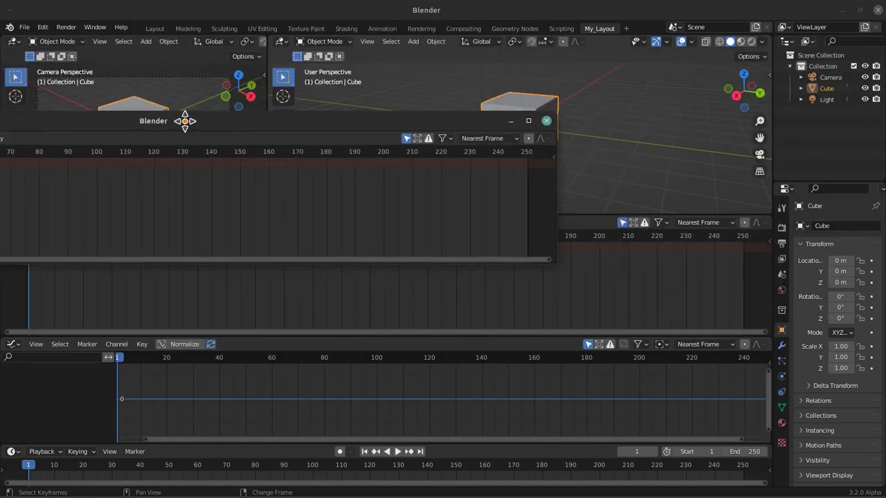
mouse_move(24, 122)
left_mouse_down()
mouse_move(497, 173)
mouse_move(14, 121)
mouse_move(387, 191)
left_mouse_up()
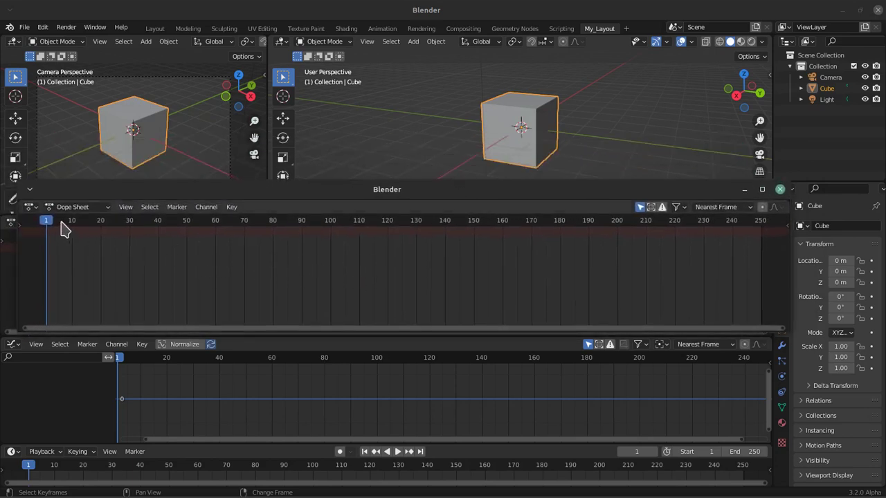
- Set the current frame to 41, close the floating window, and collapse the Dope Sheet area
left_click_drag(61, 225, 163, 228)
mouse_move(313, 193)
left_mouse_down()
mouse_move(428, 83)
mouse_move(509, 193)
left_mouse_up()
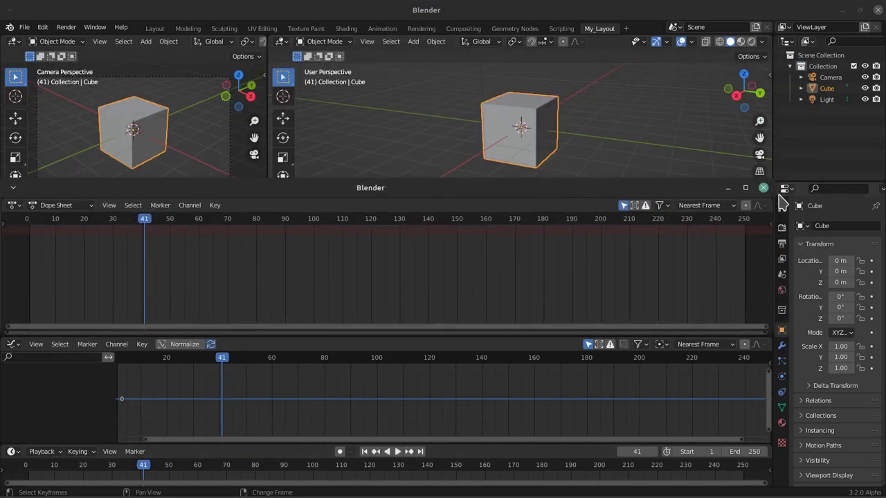
left_click(765, 195)
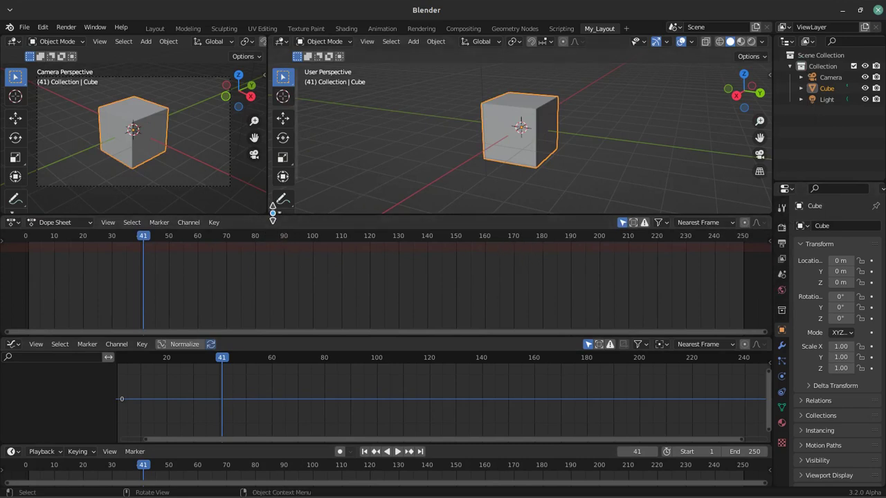
left_click_drag(269, 211, 290, 277)
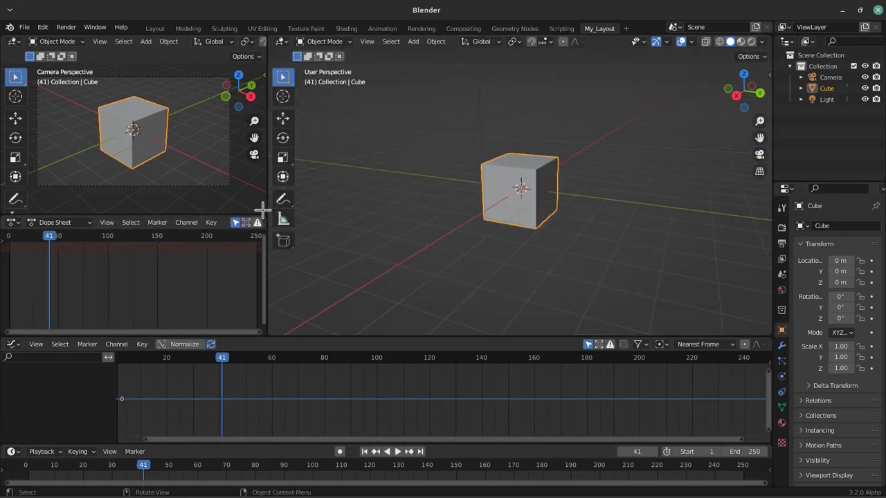
- Extend the viewports over the Dope Sheet and zoom the right view to a near-front cube
left_click_drag(263, 212, 274, 269)
mouse_move(480, 217)
middle_mouse_down()
mouse_move(467, 259)
mouse_move(542, 238)
middle_mouse_up()
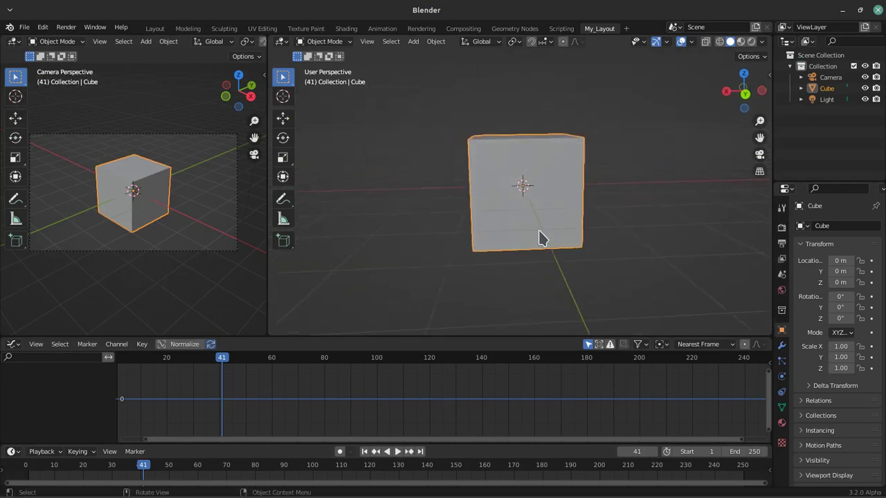
scroll(541, 238, "up", 2)
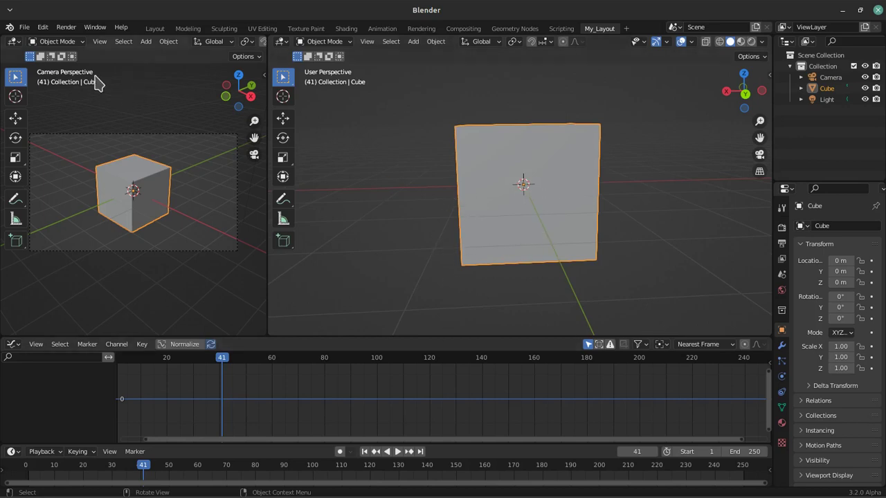
left_click(95, 28)
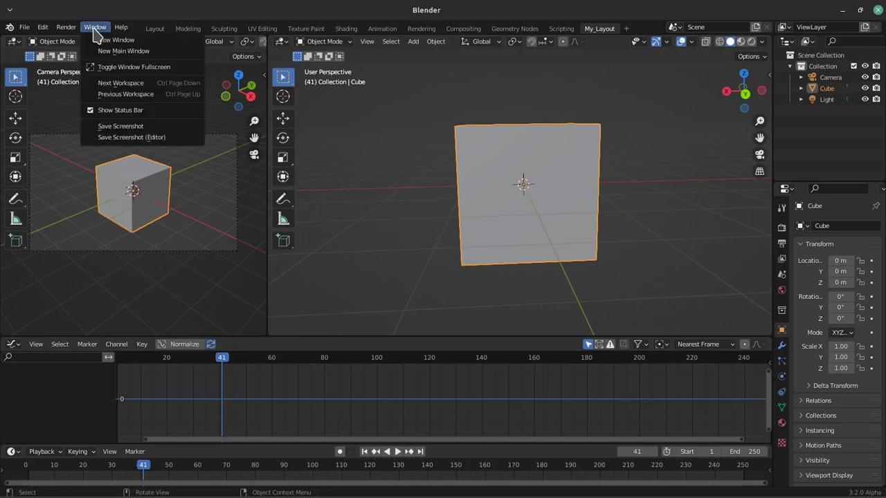
- Open the 3D viewport in a new floating window and drag it over the right side
left_click(148, 41)
mouse_move(368, 54)
left_mouse_down()
mouse_move(447, 42)
mouse_move(250, 46)
left_mouse_up()
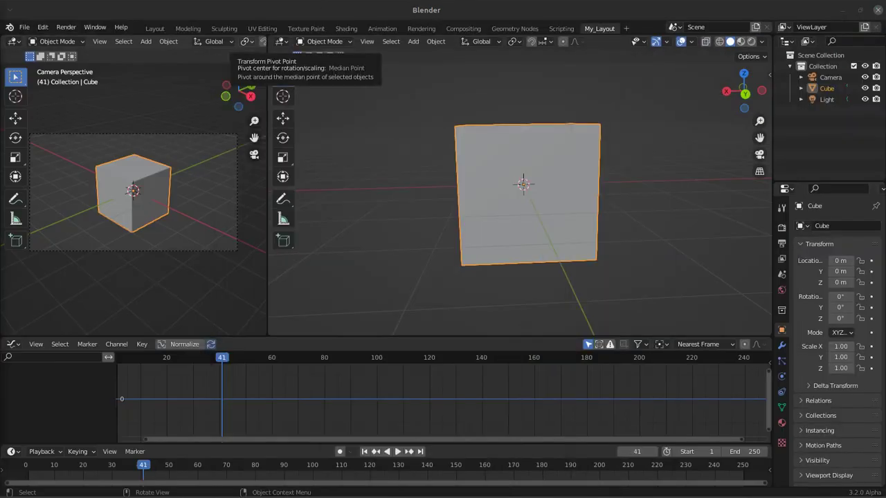
left_click_drag(251, 46, 354, 73)
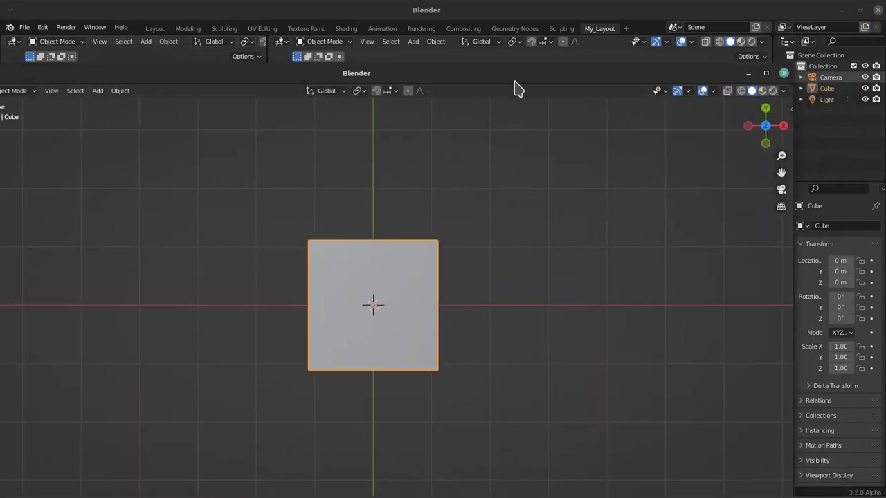
left_click_drag(518, 73, 565, 67)
- Resize the floating viewport window, move it aside, and bring the main window forward
left_click(558, 24)
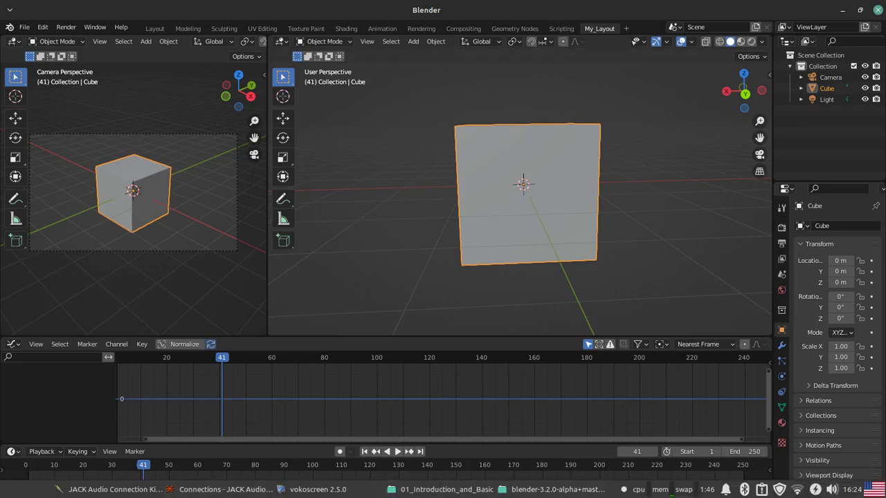
left_click(557, 489)
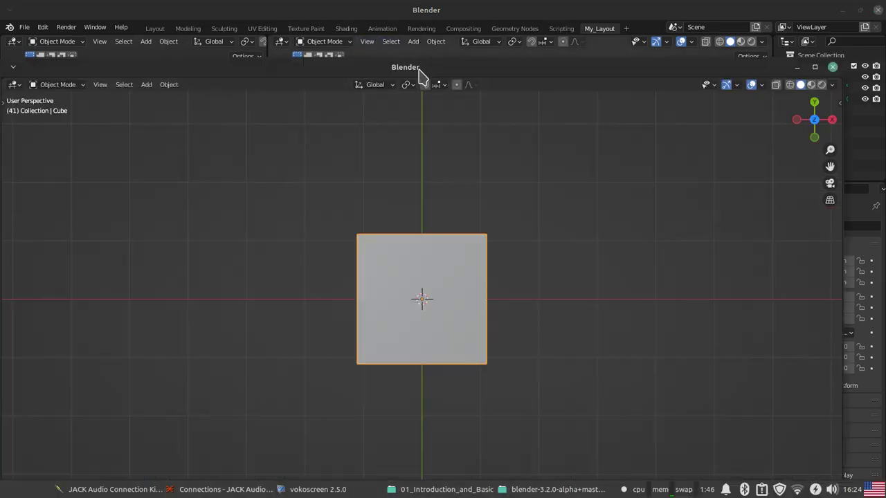
left_click_drag(420, 67, 181, 38)
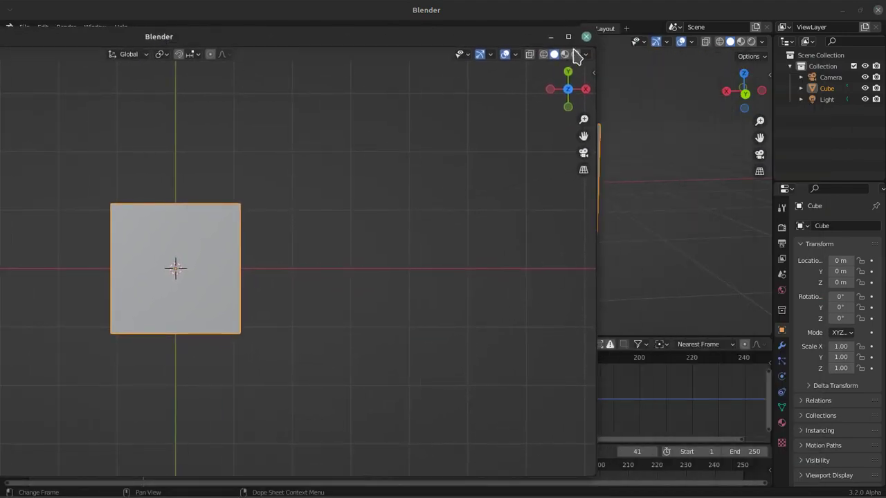
mouse_move(588, 34)
left_mouse_down()
mouse_move(493, 61)
mouse_move(405, 160)
left_mouse_up()
mouse_move(312, 178)
left_mouse_down()
mouse_move(482, 29)
mouse_move(483, 0)
mouse_move(613, 166)
mouse_move(20, 103)
mouse_move(623, 106)
left_mouse_up()
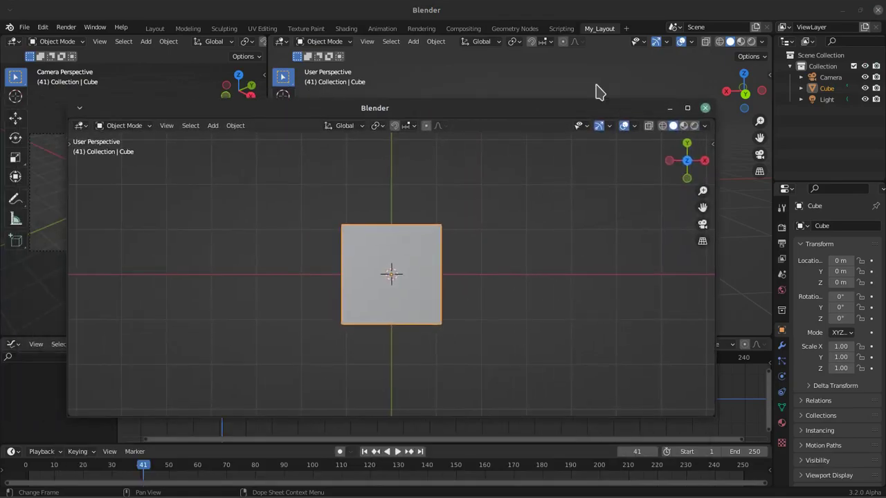
left_click(559, 69)
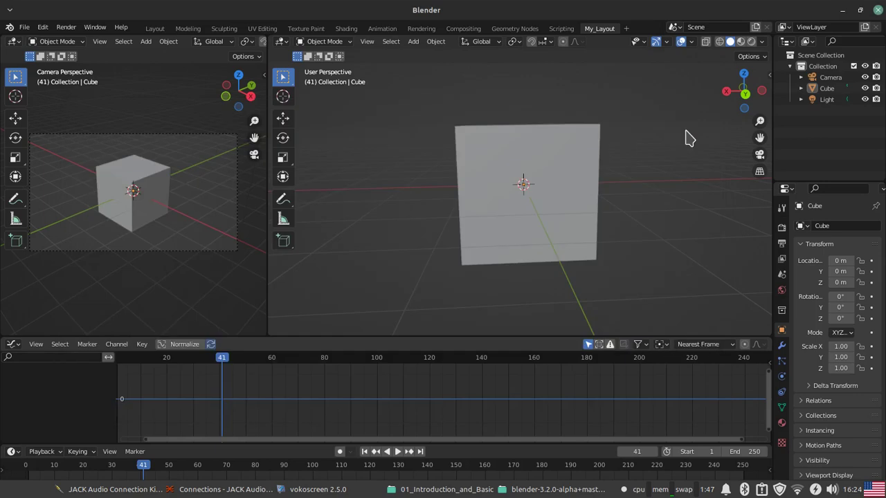
left_click(95, 31)
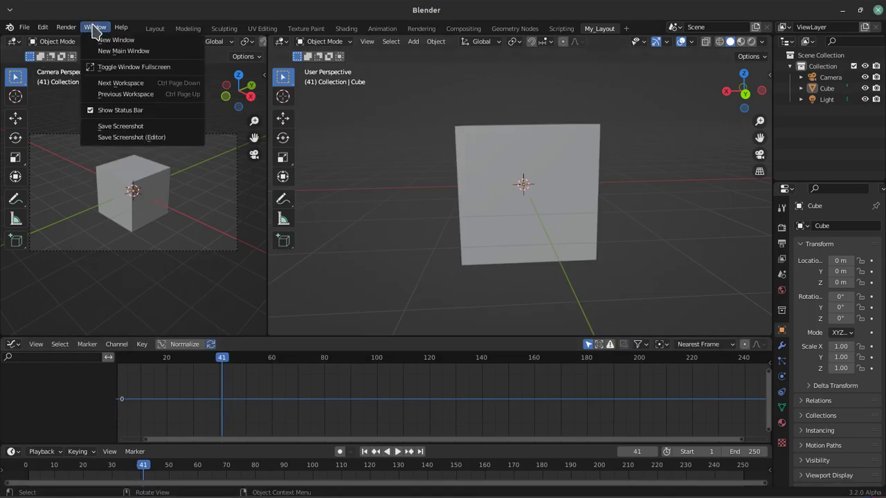
left_click(122, 52)
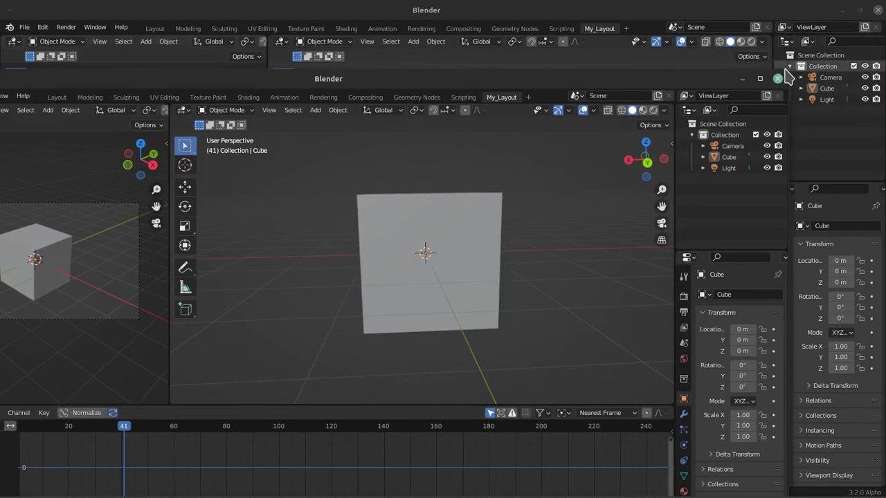
left_click(778, 78)
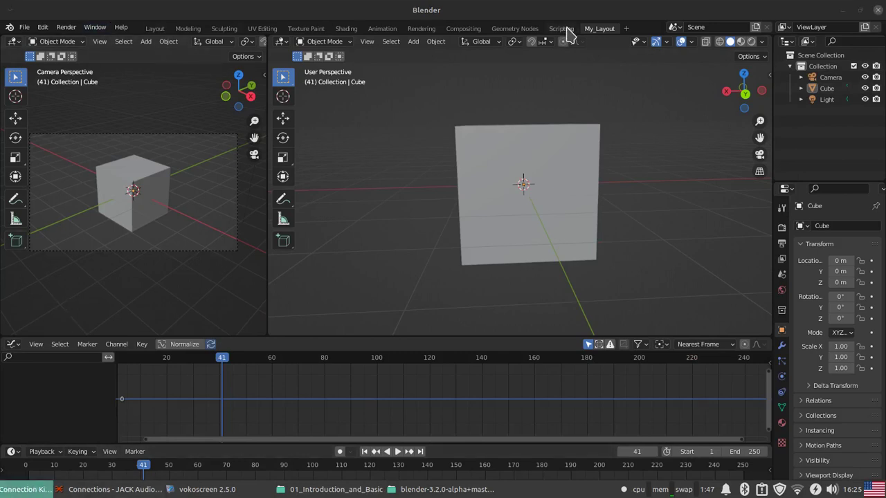
- Open a second copy of the main window, moved down-left and made smaller
left_click(95, 27)
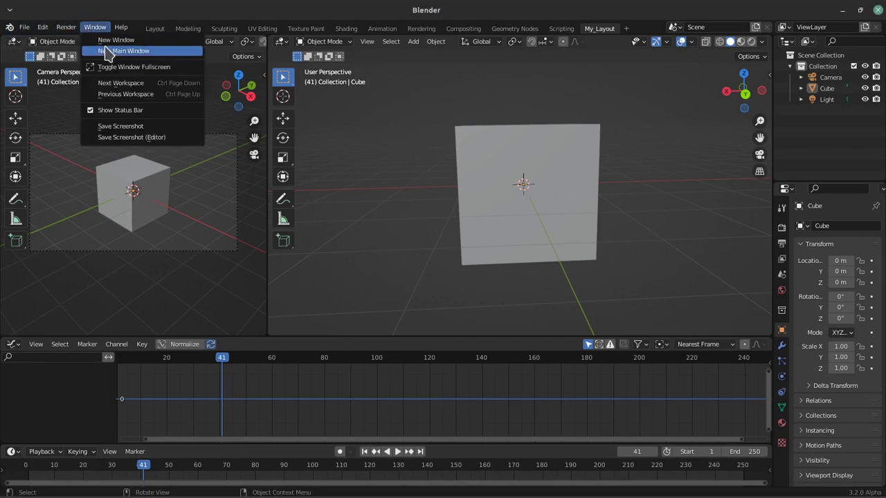
left_click(111, 51)
left_click_drag(383, 12, 261, 91)
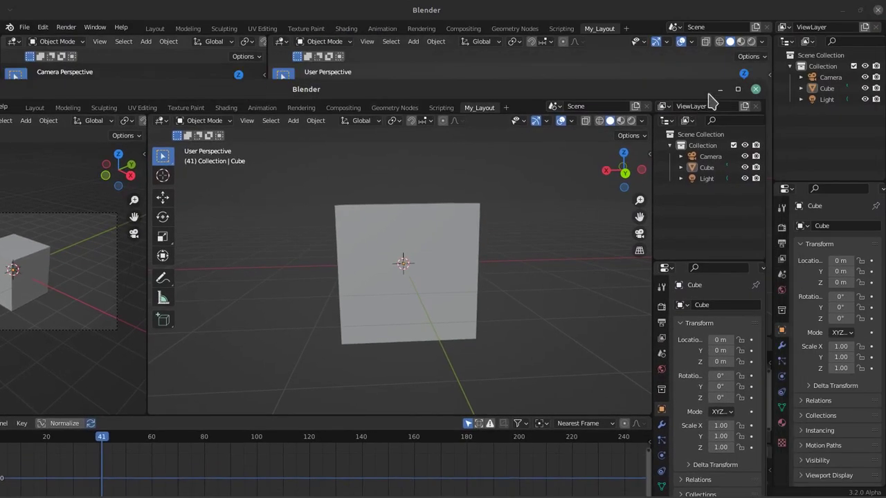
mouse_move(759, 87)
left_mouse_down()
mouse_move(473, 202)
mouse_move(648, 76)
left_mouse_up()
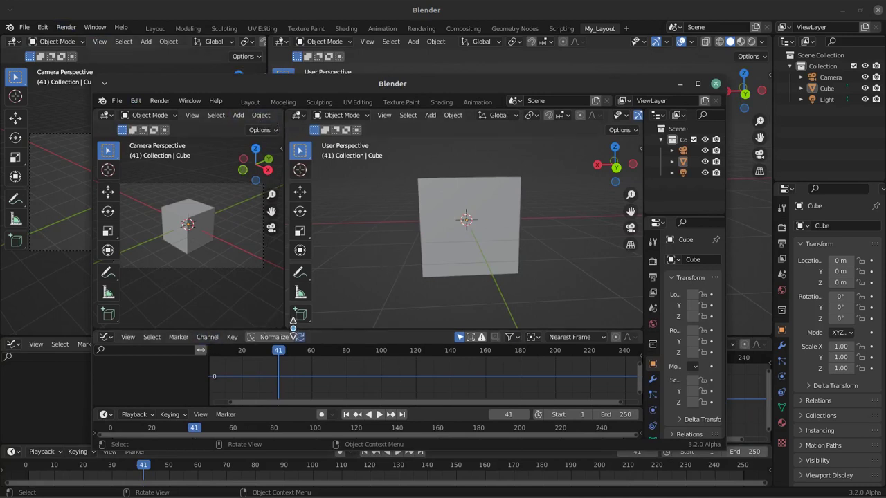
- Join the extra window's viewports and graph editor into fewer areas and hide the sidebar
left_click_drag(280, 325, 374, 263)
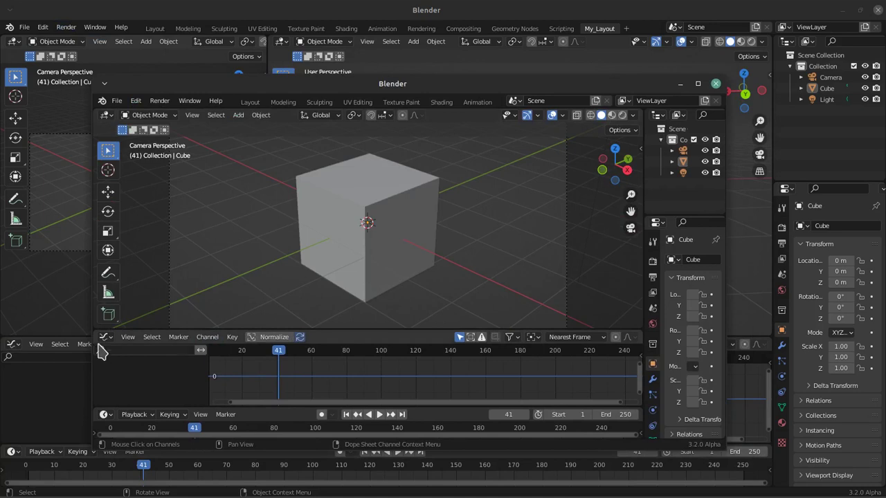
left_click_drag(94, 334, 103, 263)
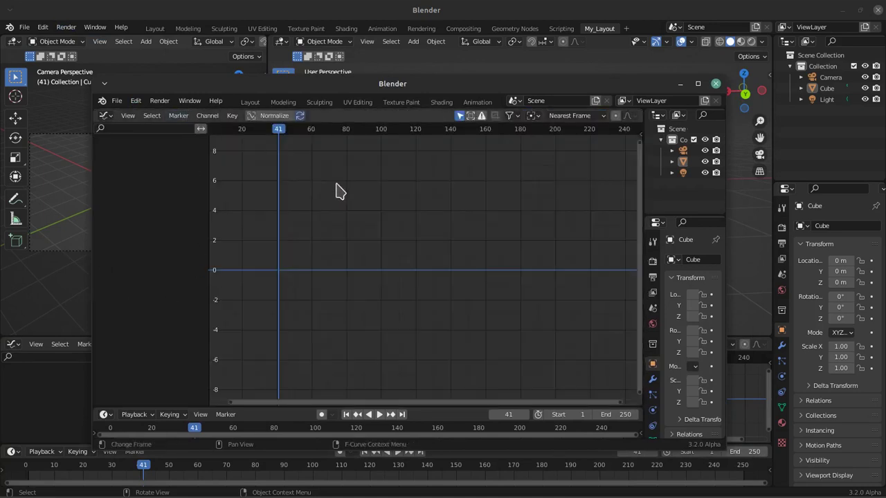
left_click_drag(654, 113, 651, 232)
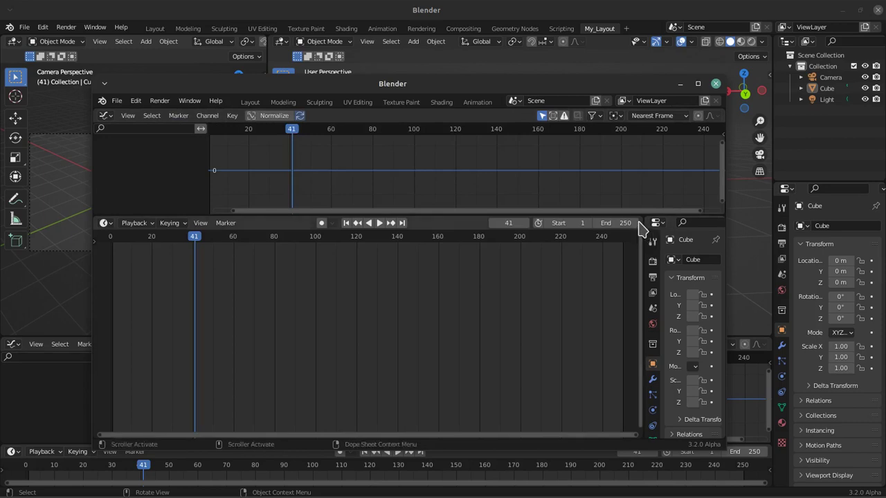
key("n")
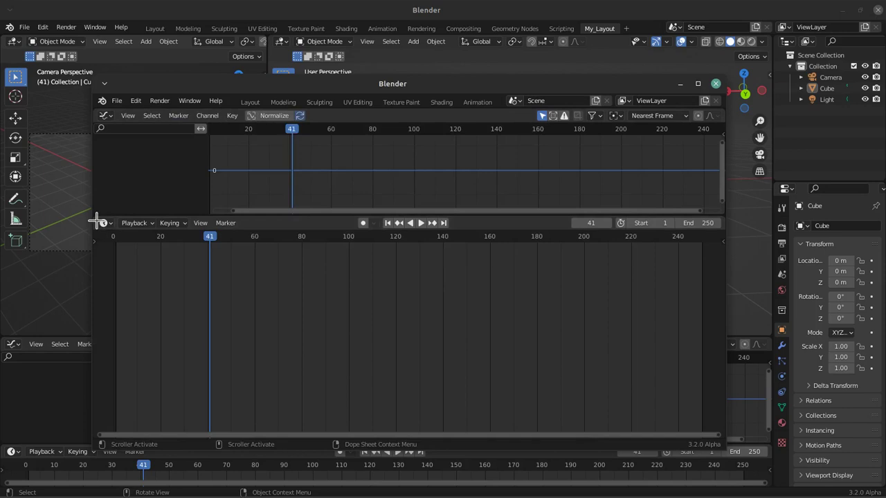
mouse_move(483, 438)
left_mouse_down()
mouse_move(496, 379)
mouse_move(476, 443)
left_mouse_up()
left_click_drag(476, 454, 464, 481)
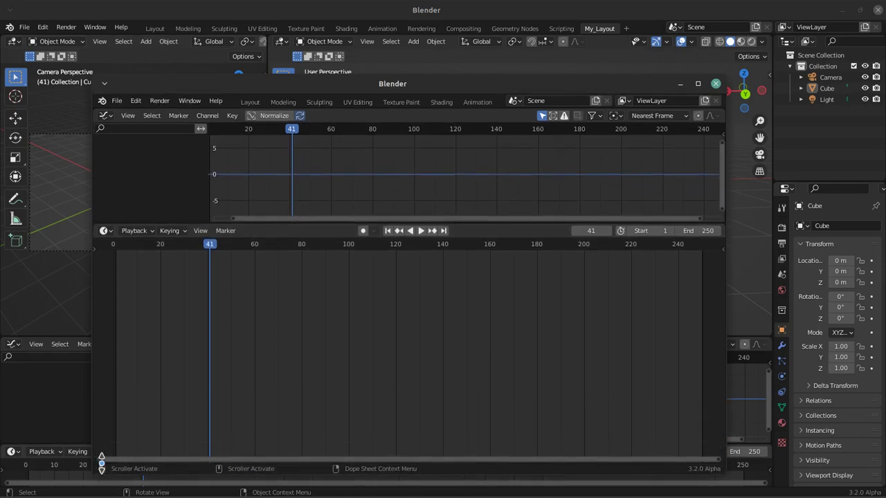
- Split off a new bottom timeline and turn the middle area into a Dope Sheet
left_click_drag(95, 459, 103, 413)
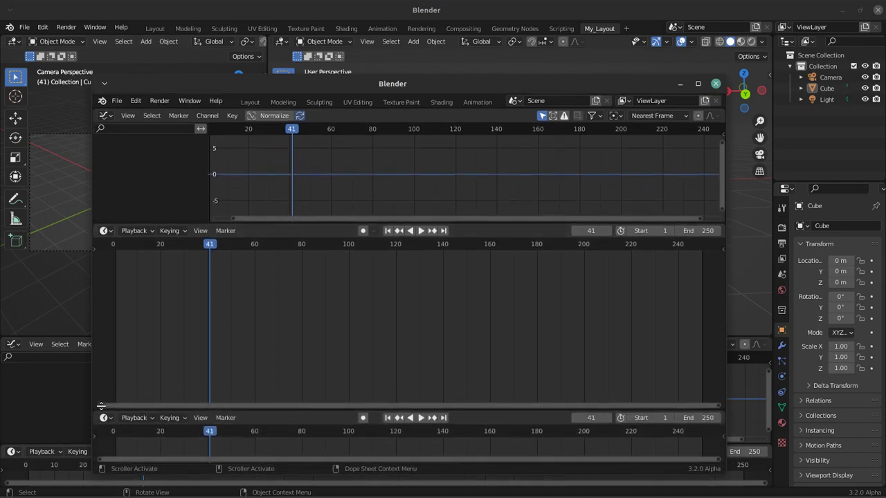
left_click(146, 413)
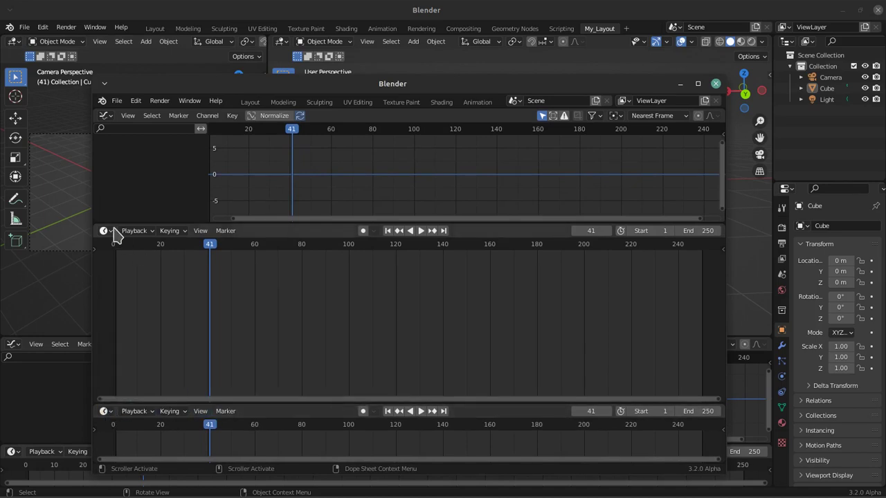
left_click(107, 232)
left_click(246, 274)
- Maximize the extra window, give the graph editor more height, restore it, then close it
mouse_move(518, 87)
left_mouse_down()
mouse_move(4, 77)
mouse_move(370, 71)
mouse_move(560, 97)
mouse_move(565, 86)
left_mouse_up()
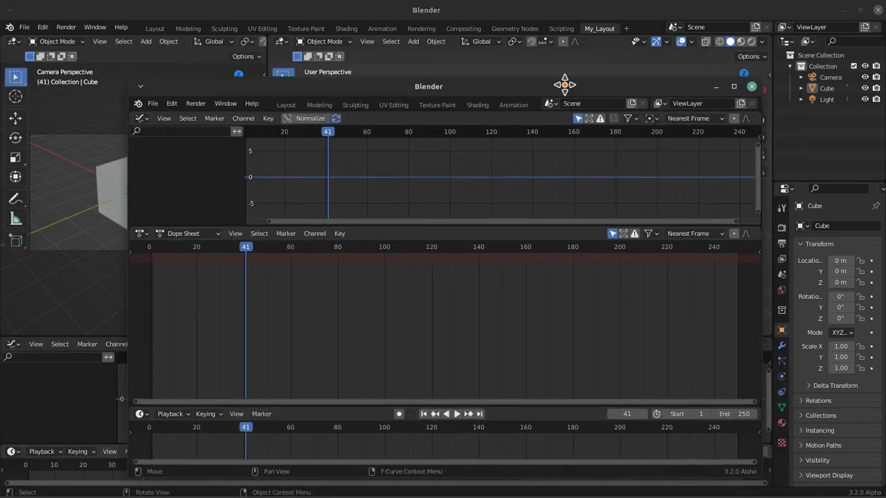
double_click(528, 87)
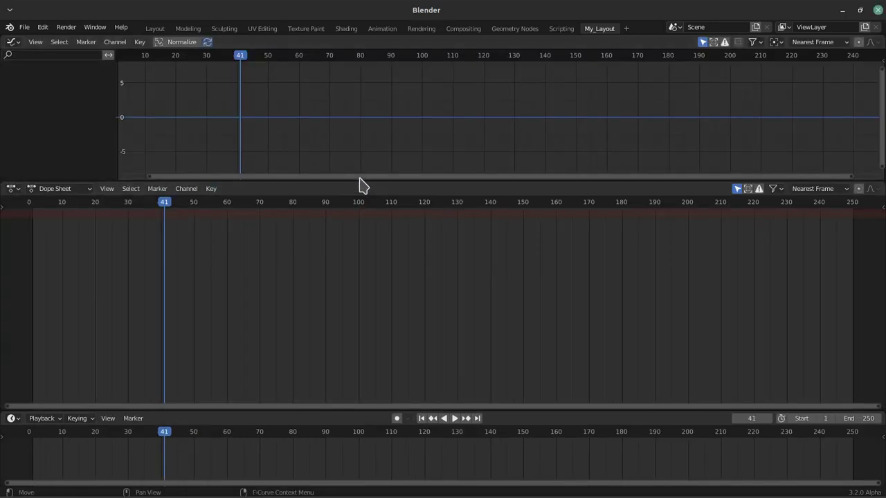
left_click_drag(359, 178, 374, 259)
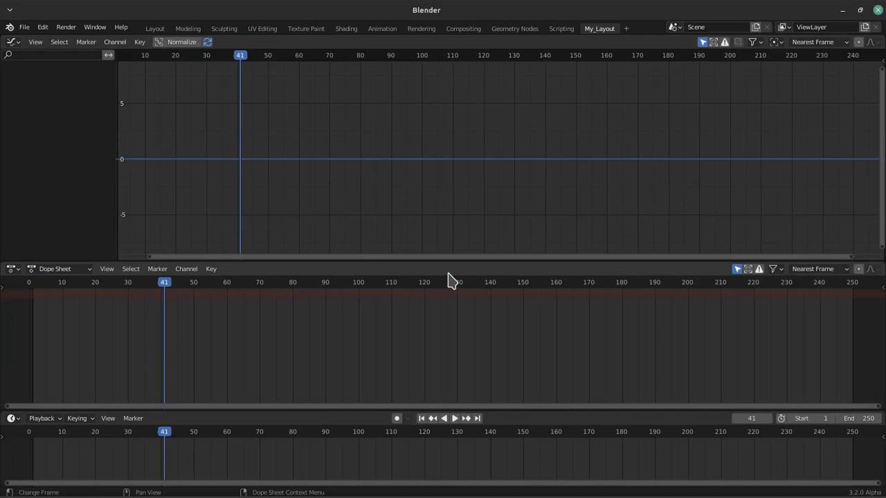
left_click_drag(534, 15, 523, 193)
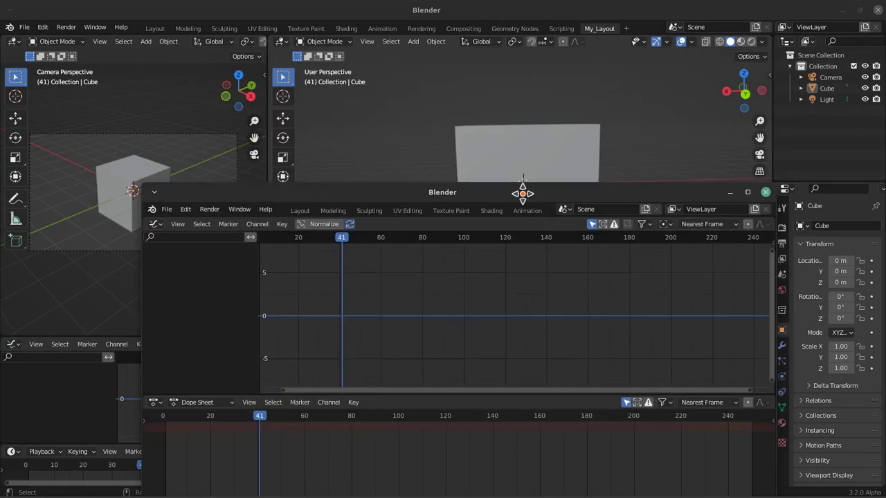
left_click(523, 186)
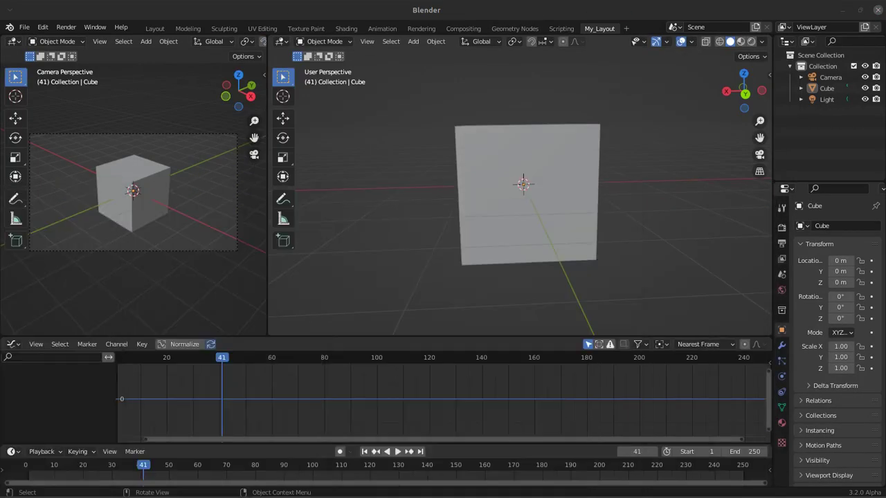
- Join away the Graph Editor so the camera view reaches the timeline, and reorbit the cube
mouse_move(506, 218)
middle_mouse_down()
mouse_move(484, 192)
mouse_move(505, 211)
middle_mouse_up()
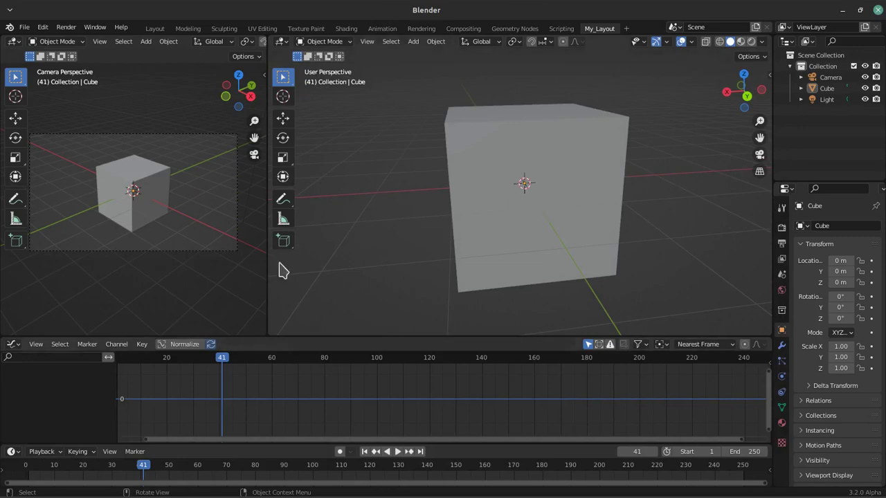
left_click_drag(268, 340, 270, 387)
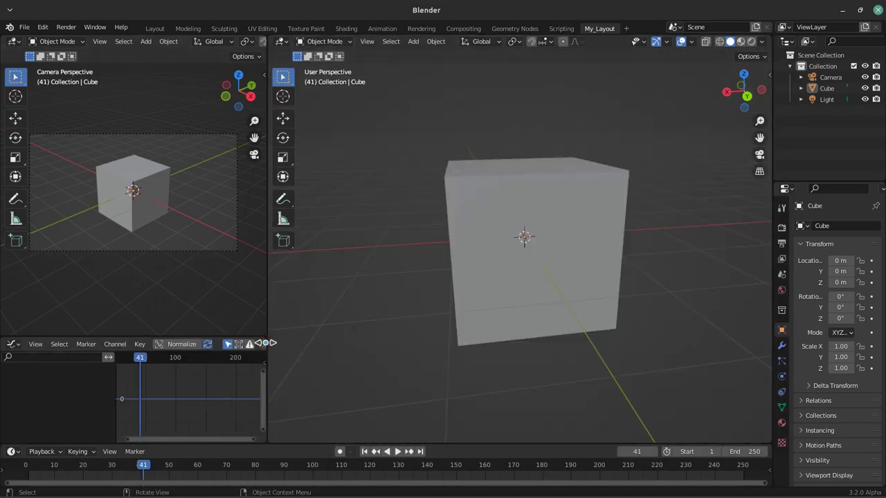
left_click_drag(262, 333, 263, 401)
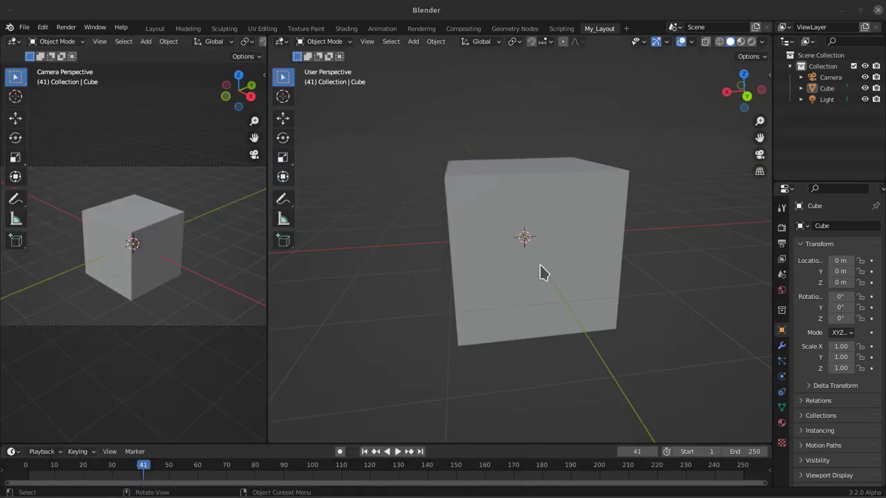
mouse_move(540, 270)
middle_mouse_down()
mouse_move(477, 279)
mouse_move(501, 274)
middle_mouse_up()
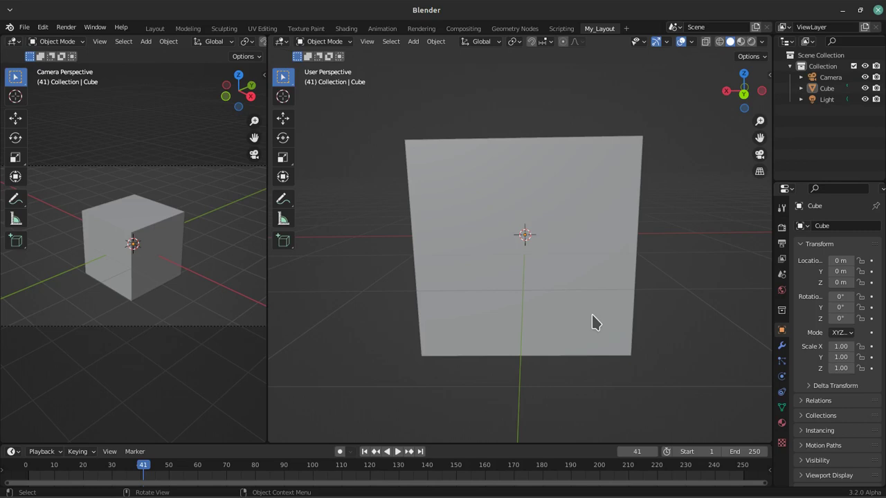
scroll(453, 171, "up", 1)
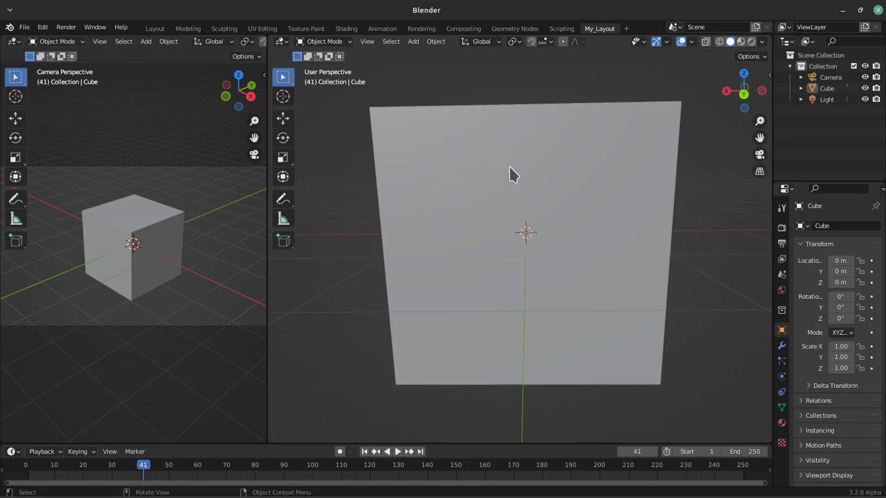
middle_click_drag(509, 173, 504, 251)
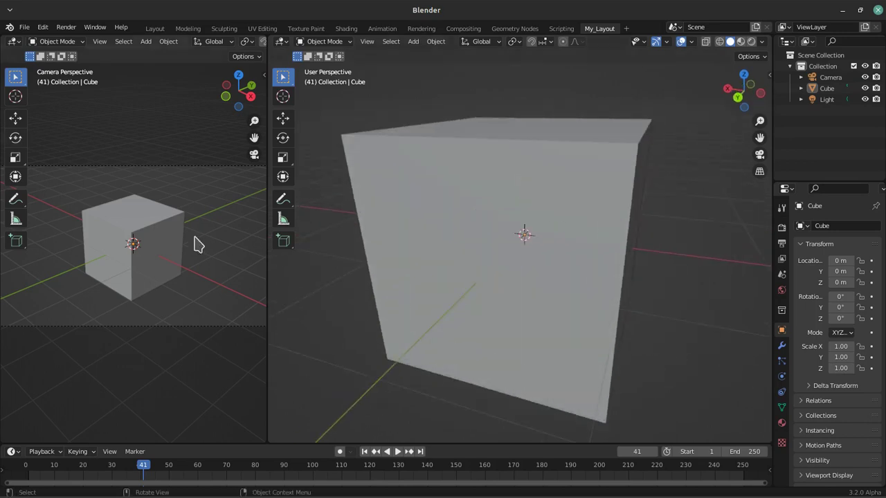
mouse_move(409, 206)
middle_mouse_down()
mouse_move(482, 185)
mouse_move(476, 193)
middle_mouse_up()
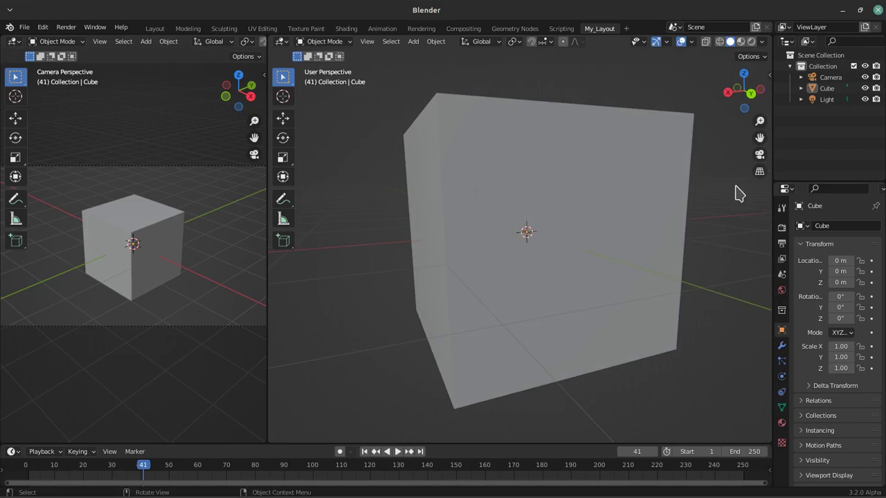
- Widen the outliner and properties panels, heighten the timeline, and revisit Layout then My_Layout
left_click_drag(773, 173, 727, 173)
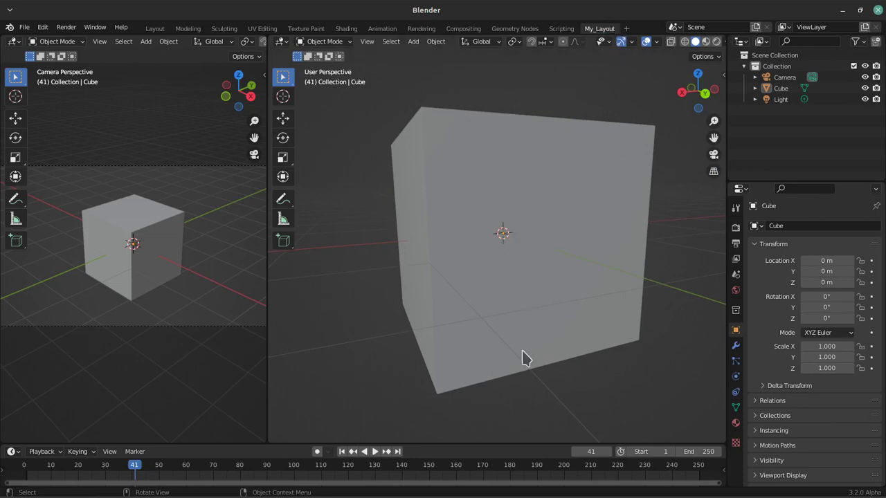
left_click_drag(466, 441, 474, 378)
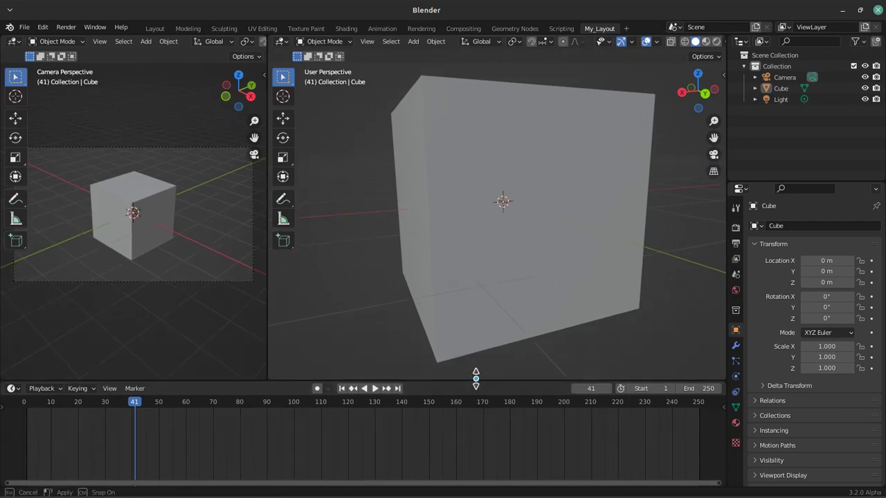
left_click(155, 28)
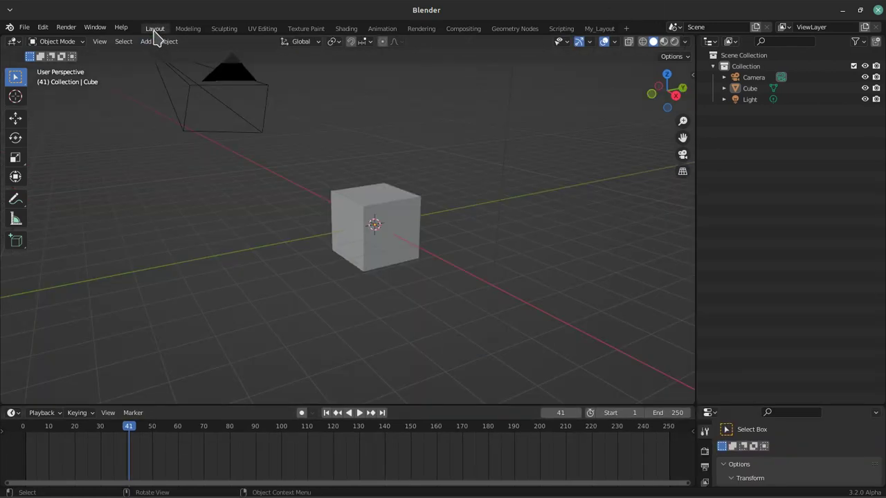
left_click(600, 28)
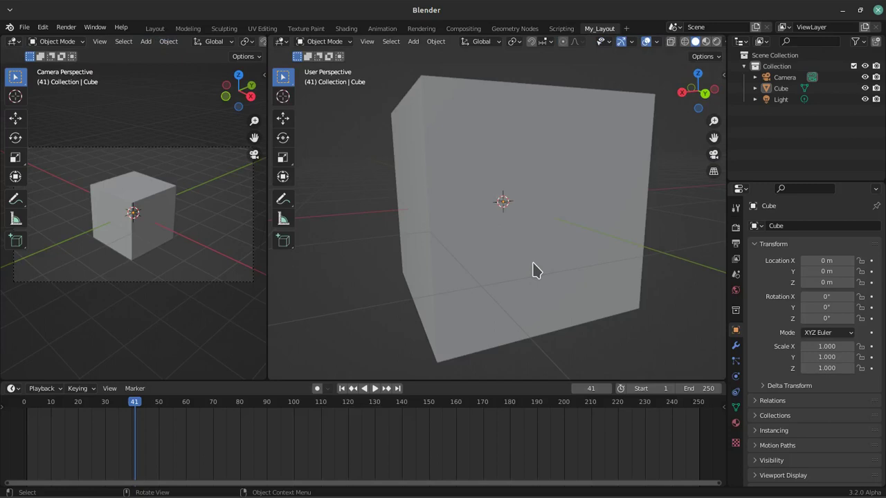
- Open Interface preferences and experiment with Resolution Scale, leaving it at 1.00
left_click(42, 27)
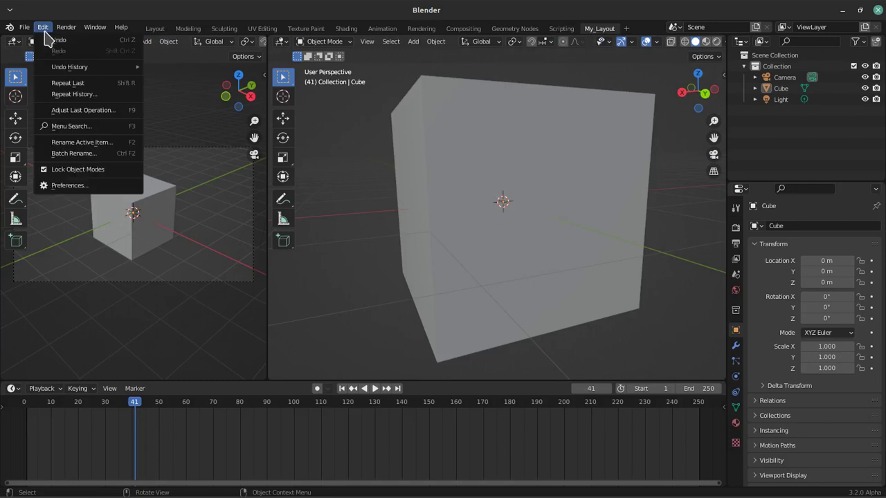
left_click(69, 184)
mouse_move(283, 49)
left_mouse_down()
mouse_move(528, 101)
mouse_move(545, 138)
left_mouse_up()
left_click(315, 160)
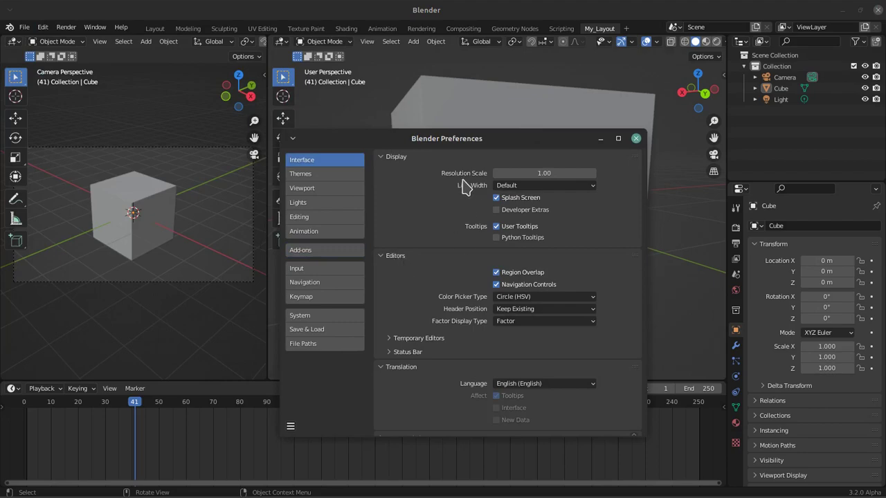
mouse_move(526, 173)
left_mouse_down()
mouse_move(536, 173)
mouse_move(523, 179)
left_mouse_up()
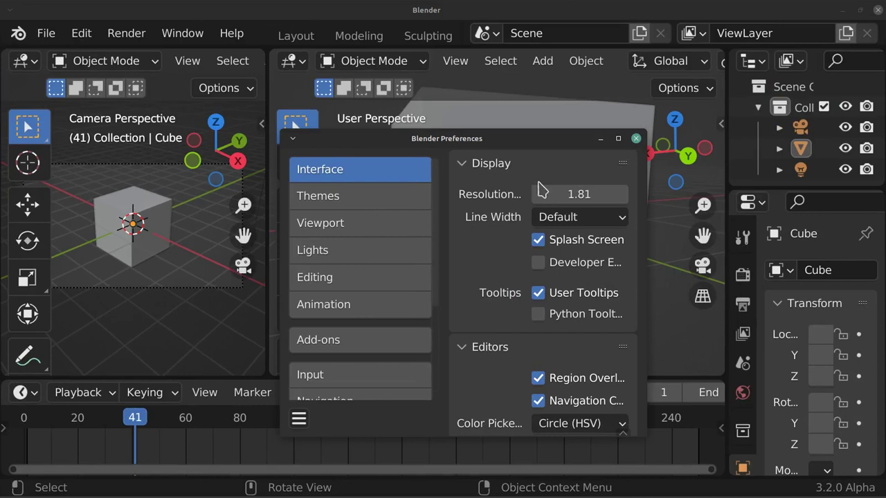
left_click_drag(538, 190, 512, 189)
left_click_drag(567, 180, 539, 173)
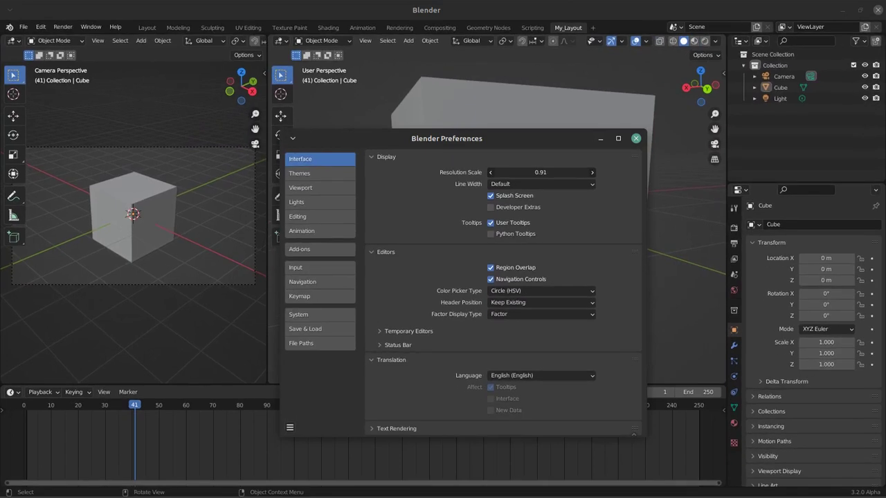
left_click_drag(540, 172, 543, 174)
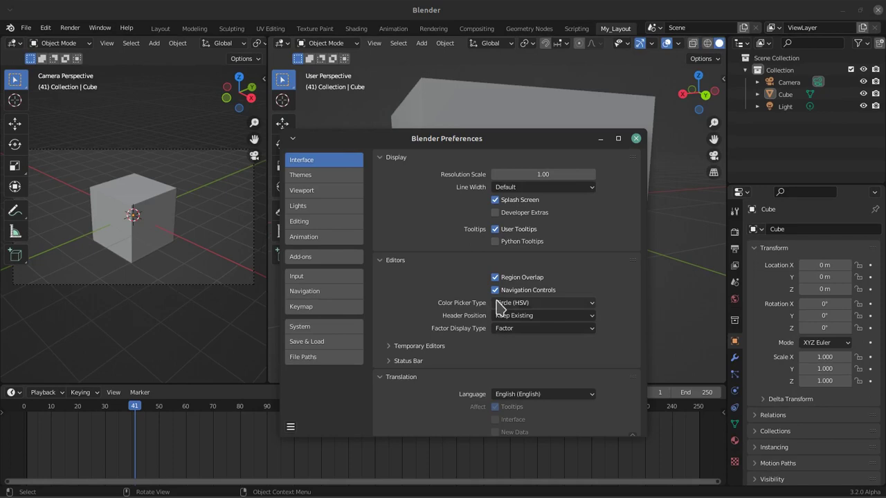
- Try Thin and Thick interface Line Width options, ending on Default
left_click(527, 190)
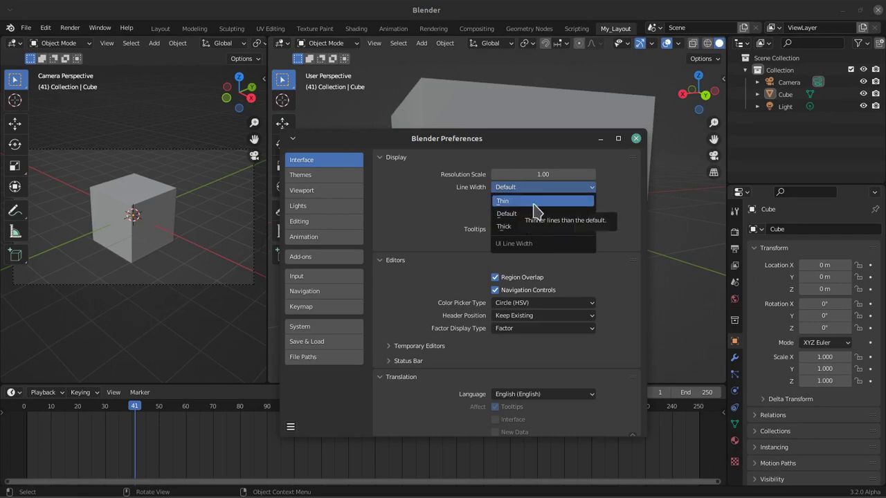
mouse_move(533, 214)
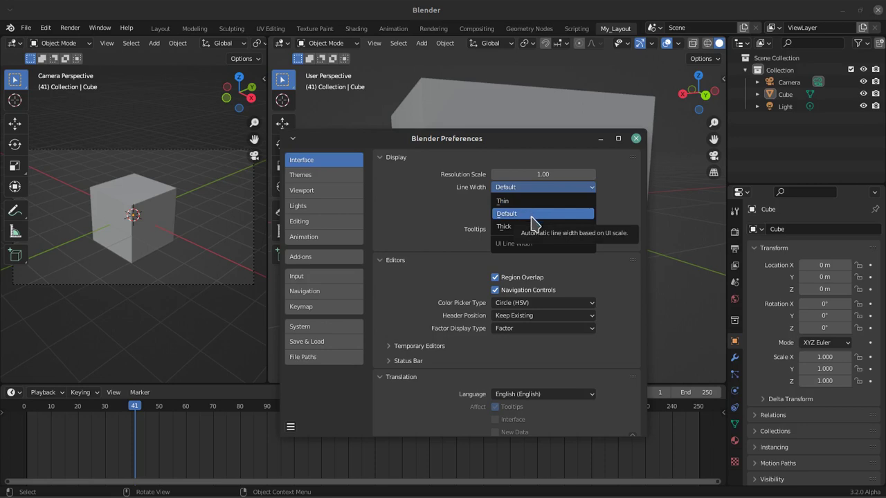
left_click(526, 215)
left_click(530, 193)
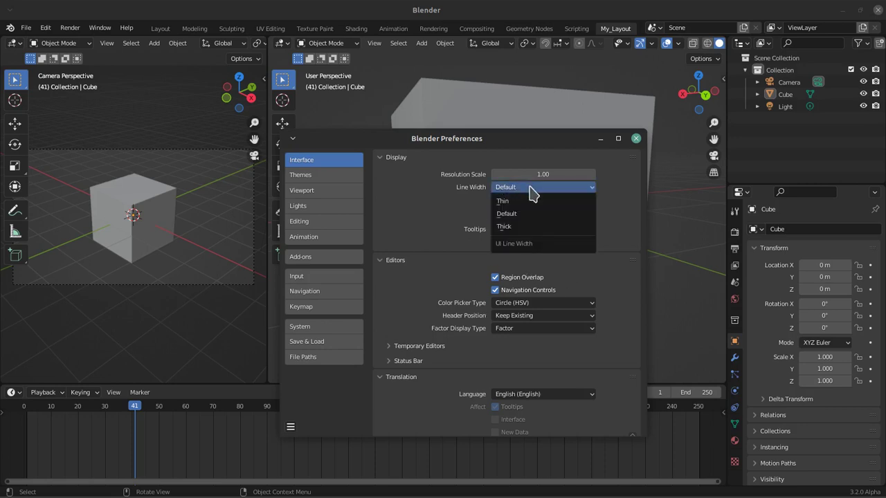
left_click(537, 201)
left_click(539, 189)
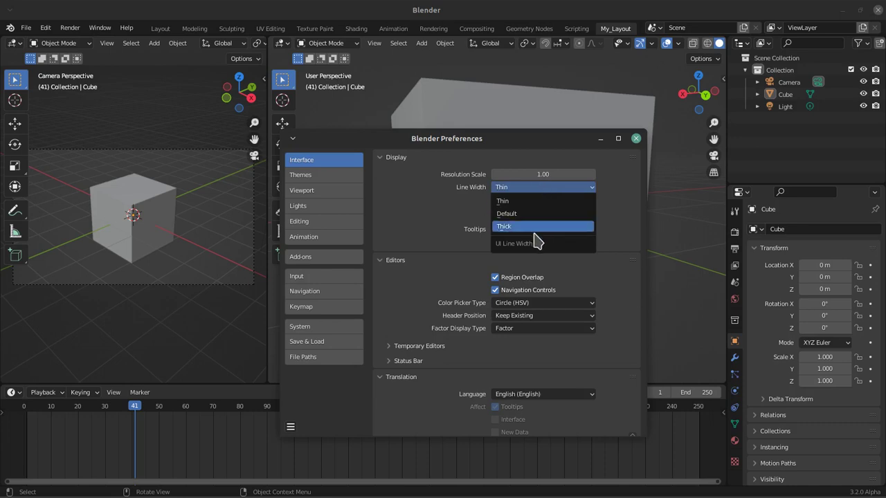
left_click(538, 227)
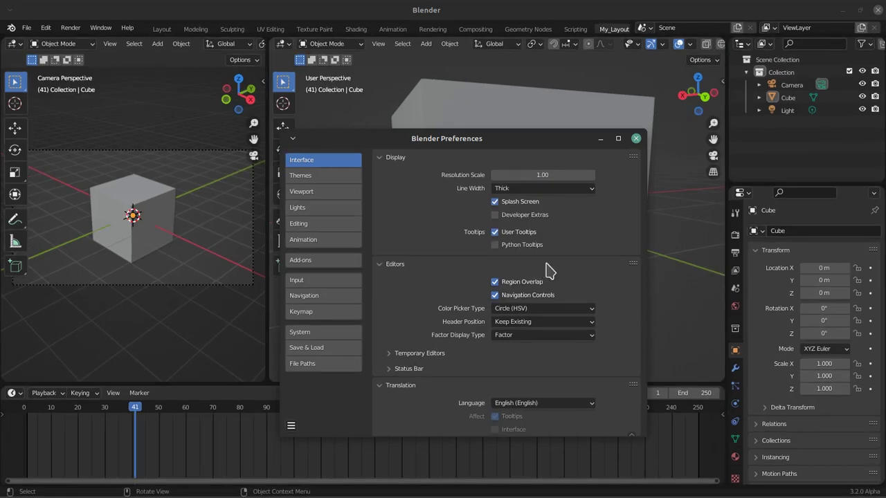
left_click(529, 192)
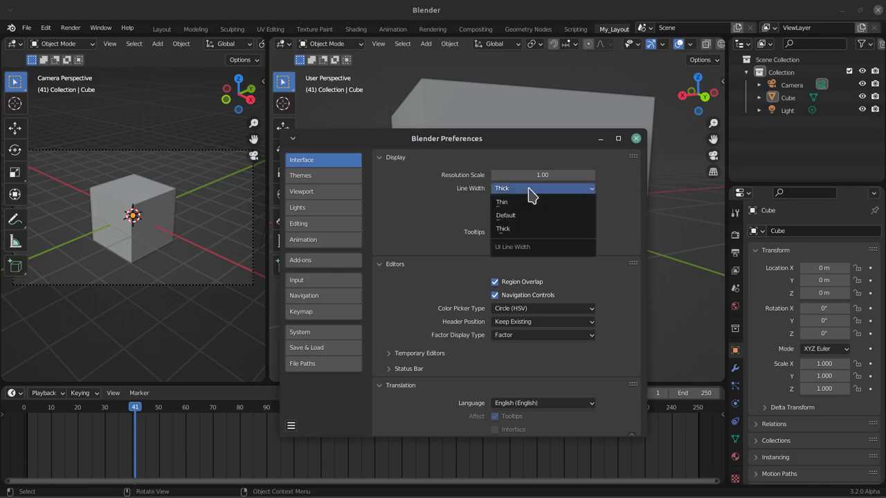
left_click(530, 202)
left_click(533, 189)
left_click(536, 215)
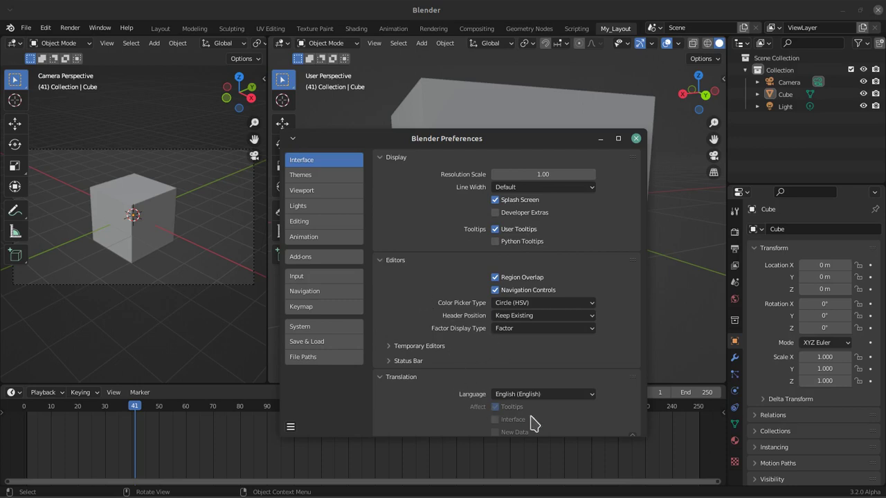
- Show the Themes preferences, briefly expanding and collapsing the User Interface section
left_click(303, 176)
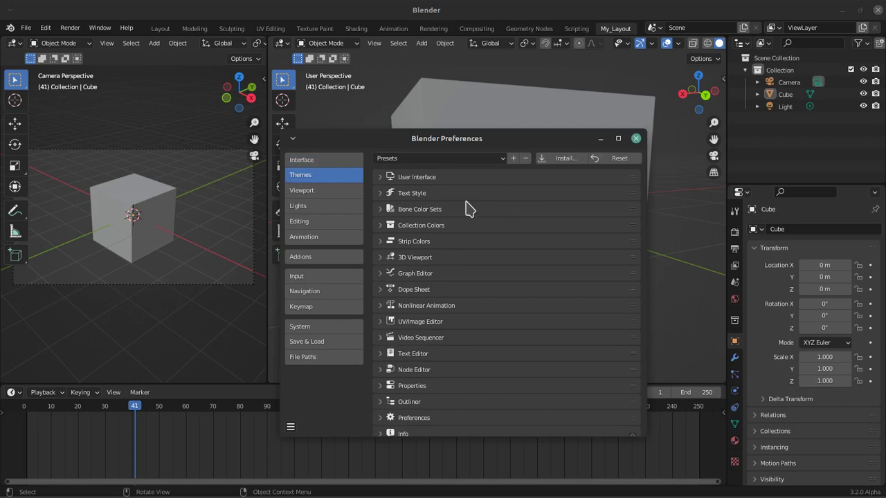
left_click_drag(473, 143, 449, 82)
left_click(436, 115)
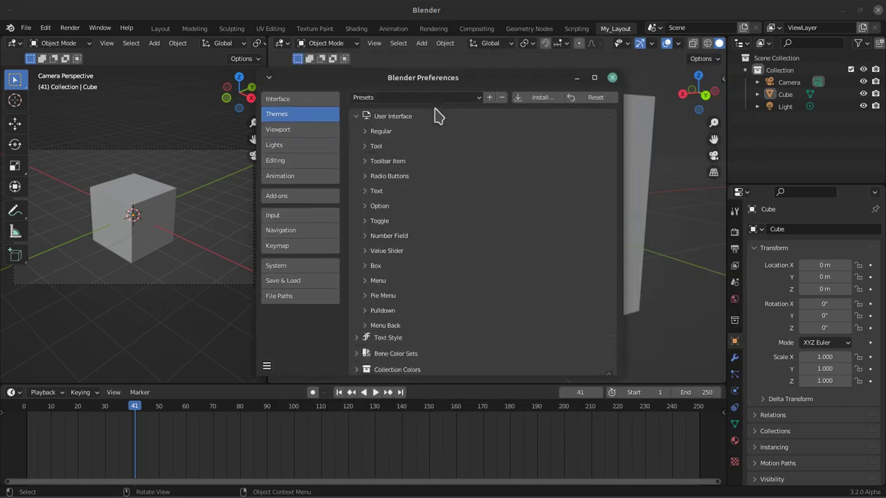
left_click(432, 115)
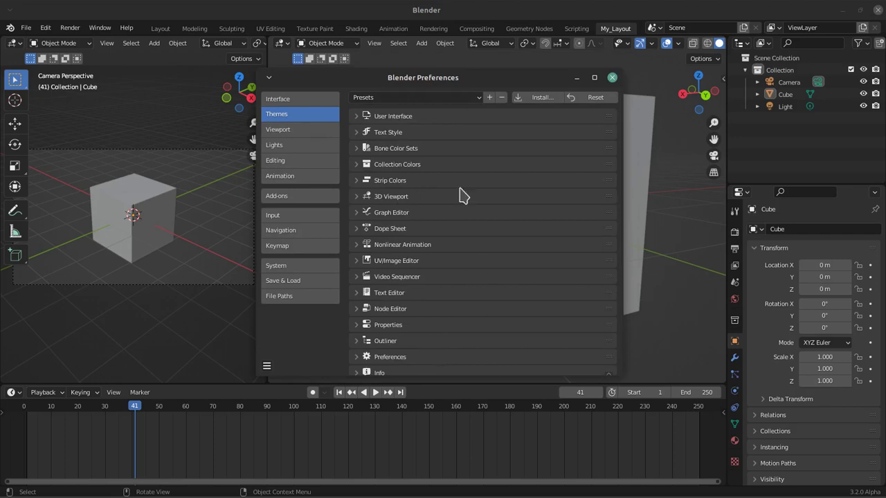
mouse_move(455, 79)
left_mouse_down()
mouse_move(214, 241)
mouse_move(528, 150)
left_mouse_up()
- Try the Blender Dark, Blender Light, Deep Grey and Maya theme presets
left_click(500, 170)
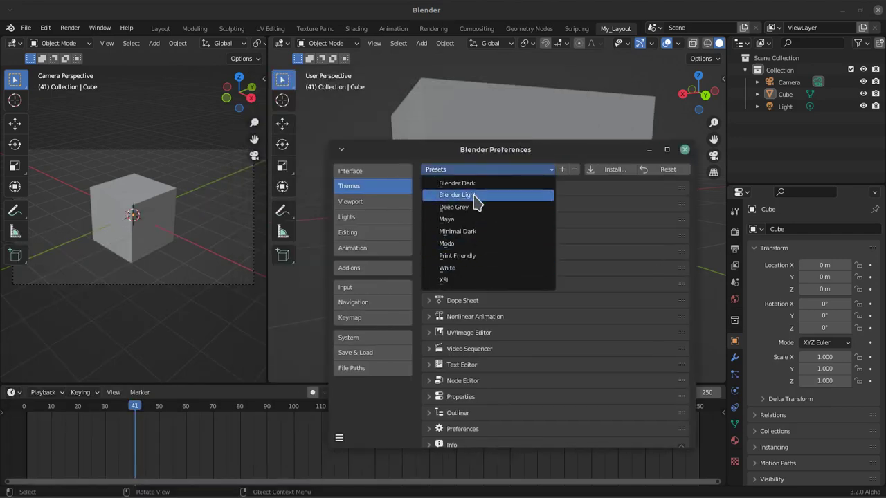
left_click(460, 184)
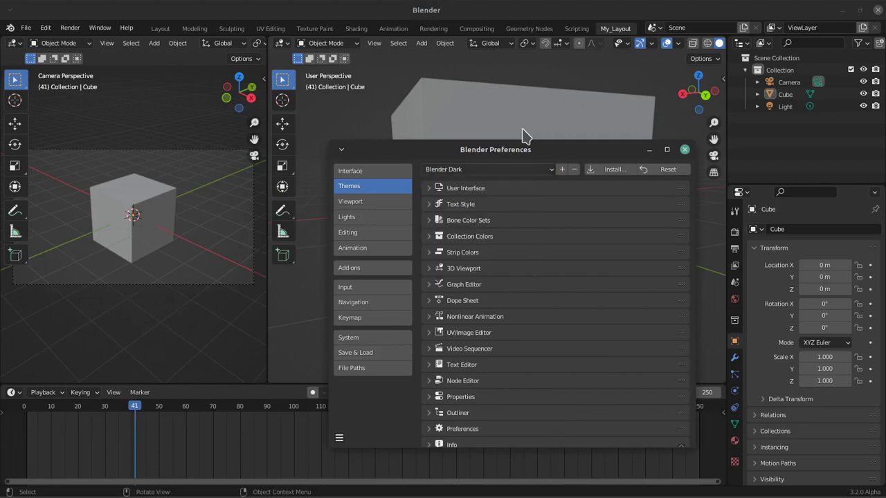
left_click(477, 170)
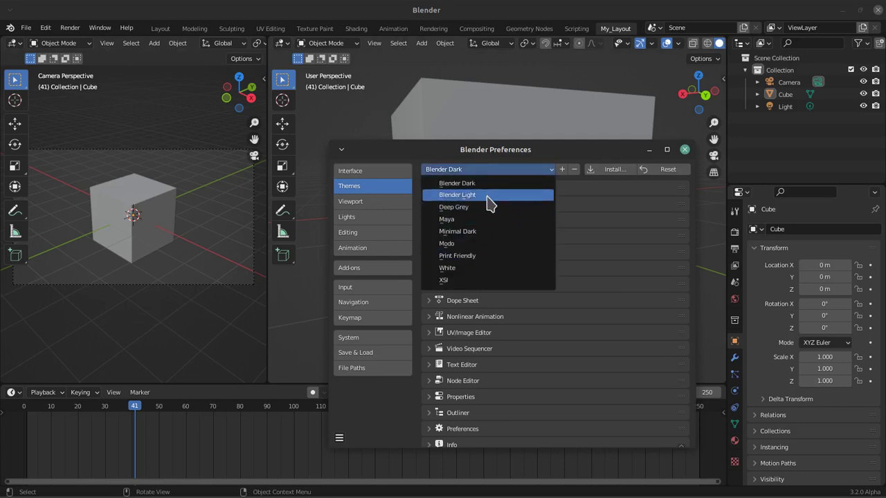
left_click(489, 198)
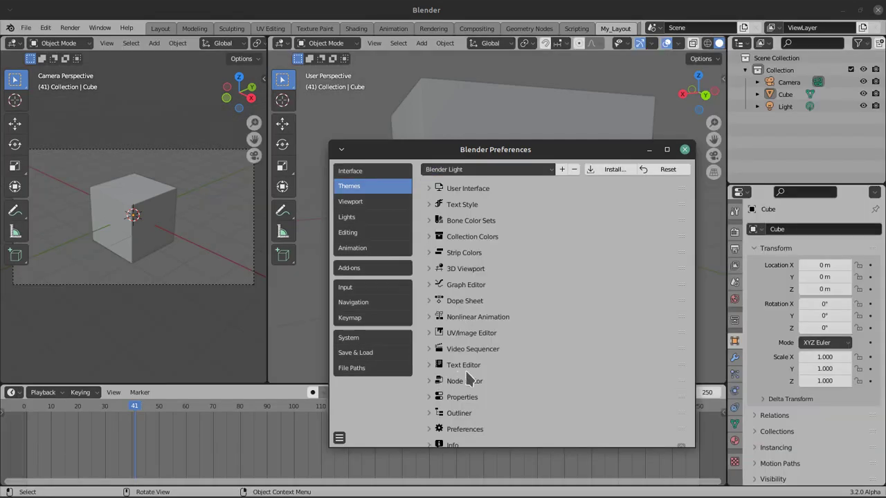
left_click(454, 172)
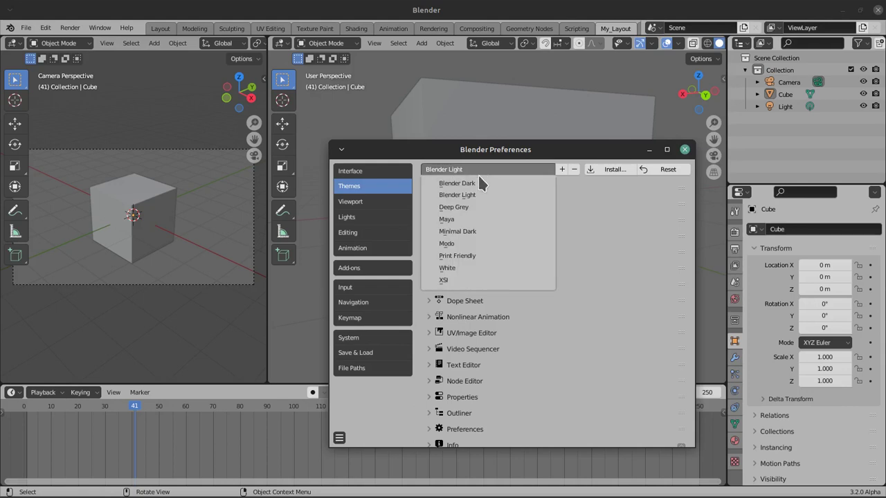
left_click(480, 208)
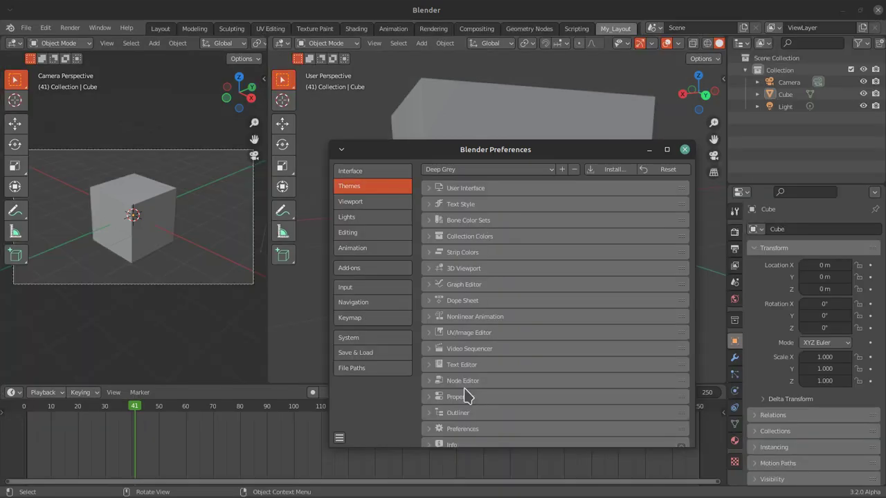
left_click(454, 170)
left_click(463, 217)
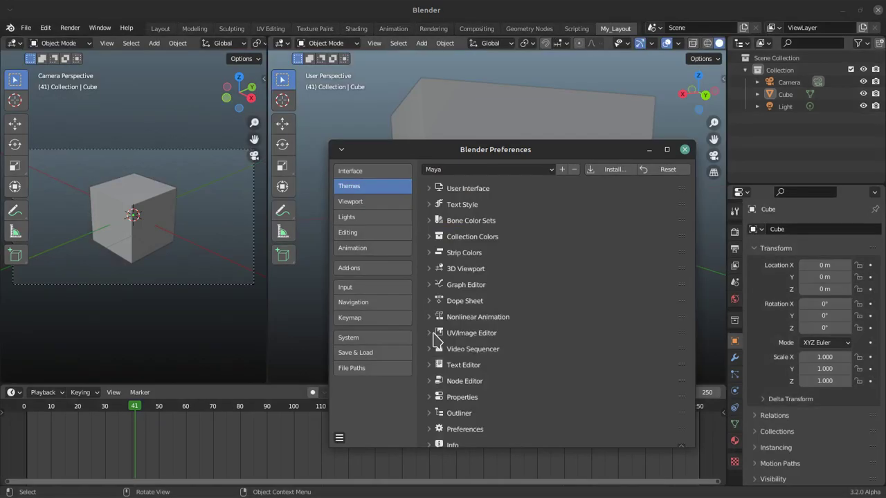
- Select the cube to compare selection colours, try Minimal Dark, then apply the Modo theme
left_click_drag(498, 150, 209, 199)
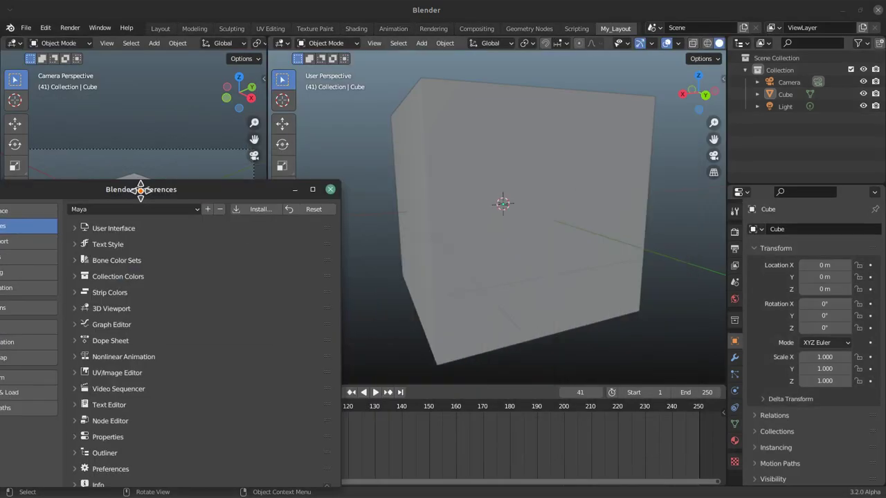
left_click(463, 157)
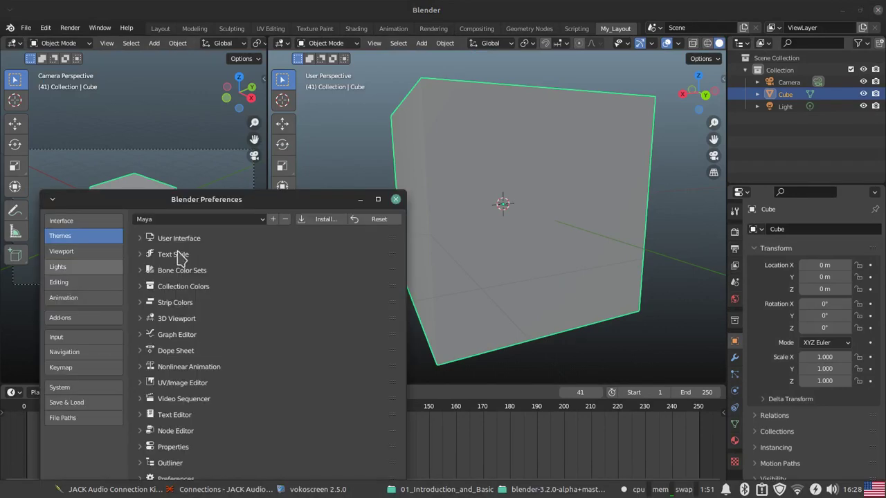
left_click(187, 220)
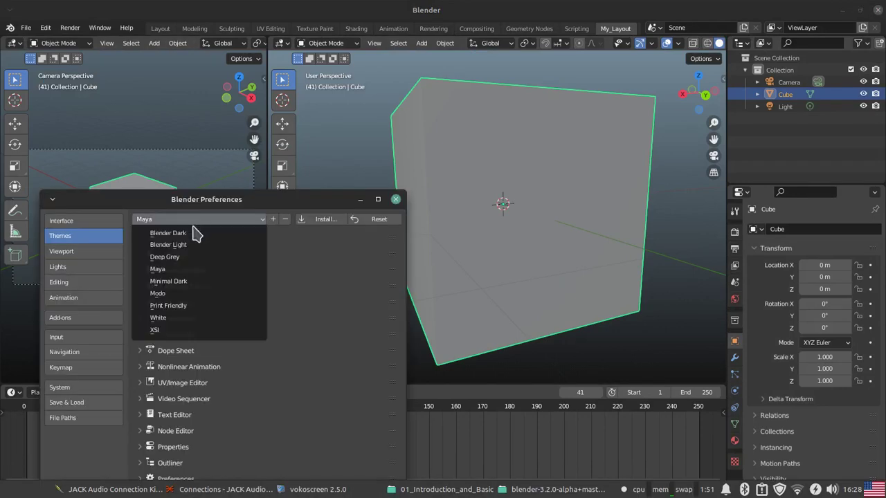
left_click(207, 283)
mouse_move(253, 203)
left_mouse_down()
mouse_move(358, 146)
mouse_move(254, 127)
mouse_move(245, 154)
mouse_move(735, 172)
mouse_move(665, 182)
mouse_move(267, 167)
mouse_move(269, 186)
left_mouse_up()
left_click(247, 205)
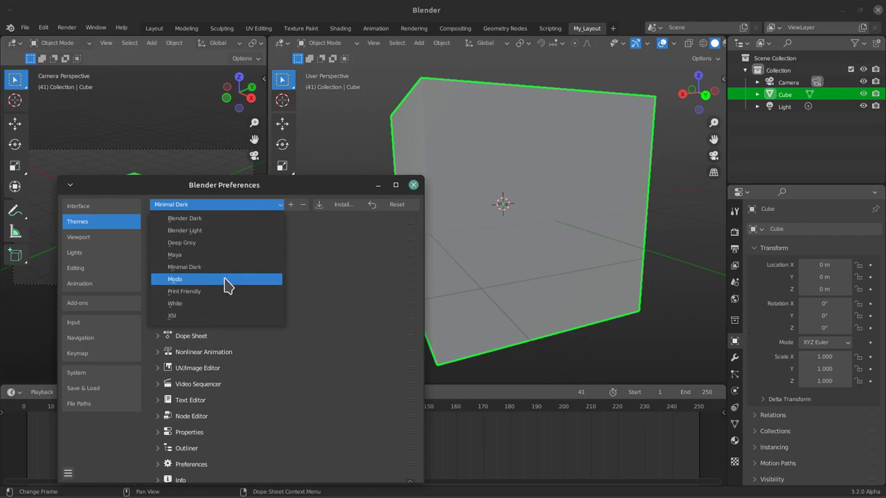
left_click(228, 286)
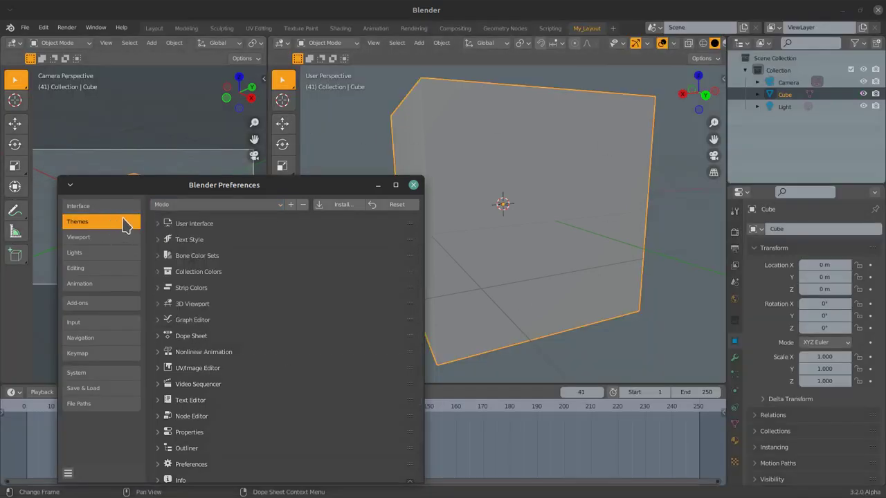
- Drag Interface Resolution Scale larger, then reset it to its default 1.00
left_click(97, 206)
mouse_move(322, 221)
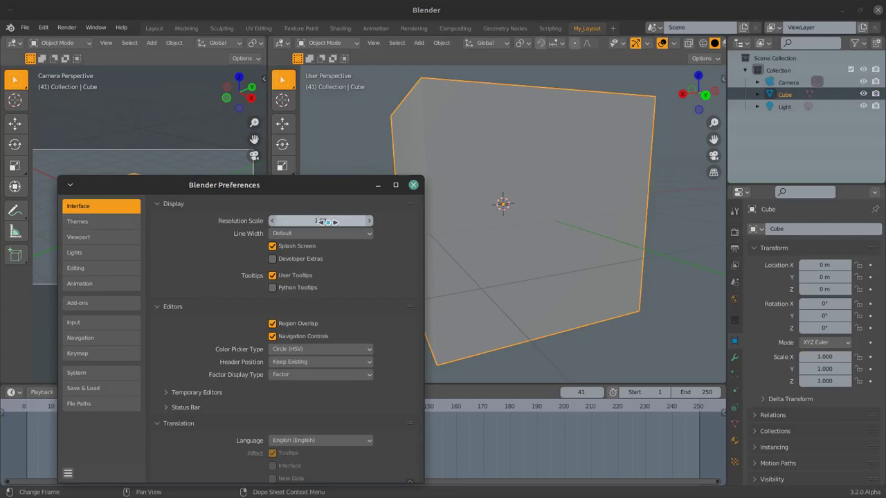
mouse_move(320, 220)
left_mouse_down()
mouse_move(360, 220)
mouse_move(305, 222)
left_mouse_up()
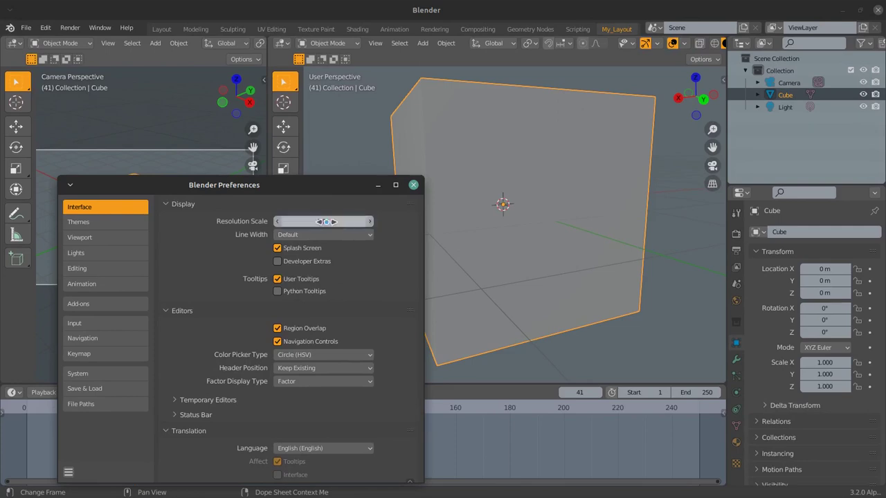
mouse_move(336, 223)
left_mouse_down()
mouse_move(367, 223)
mouse_move(321, 222)
left_mouse_up()
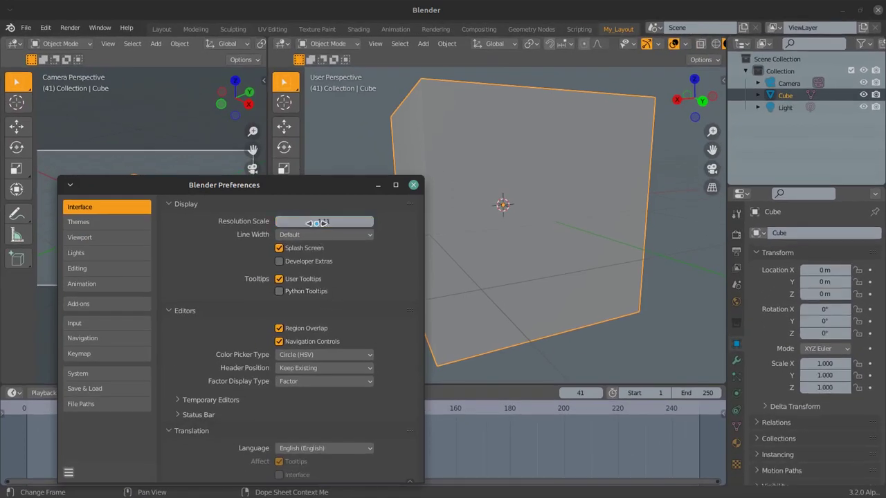
right_click(322, 222)
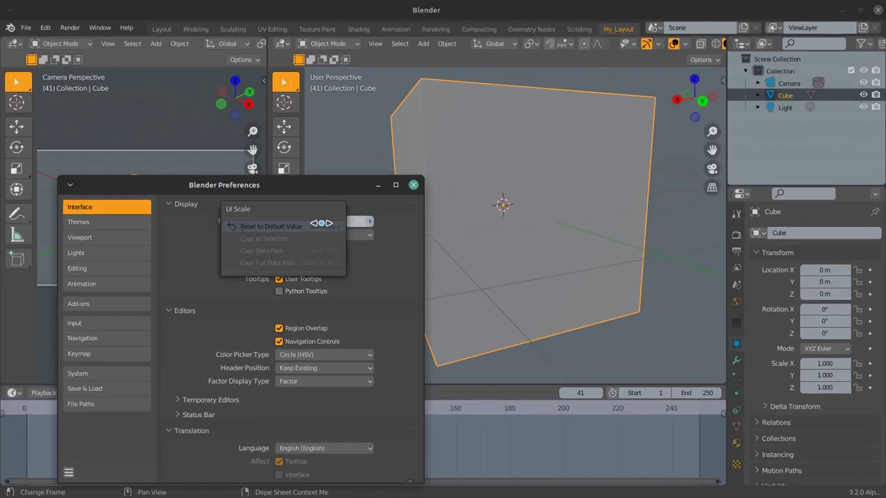
left_click(315, 226)
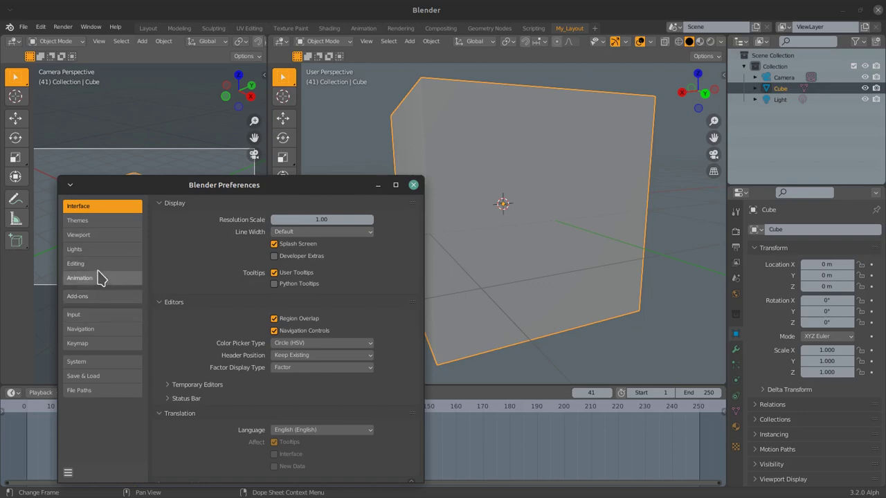
- Try the Print Friendly, White and XSI theme presets, finishing on Blender Dark
left_click(105, 221)
left_click(242, 205)
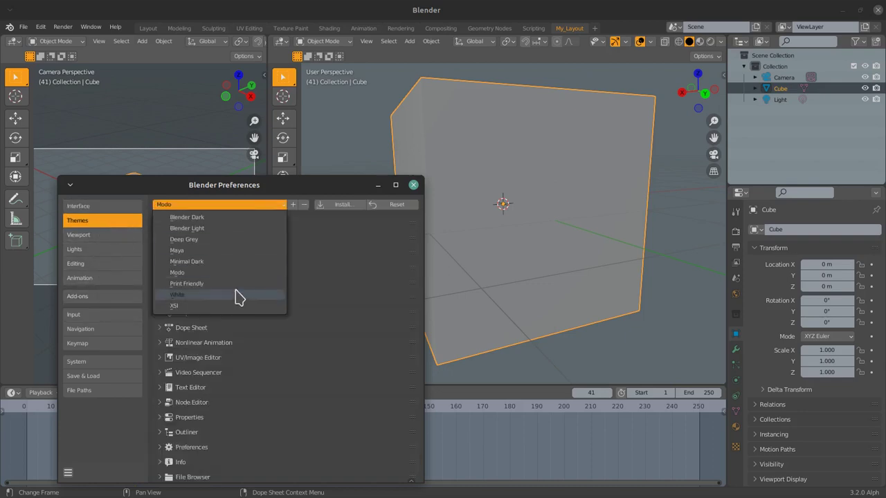
left_click(229, 284)
left_click(236, 206)
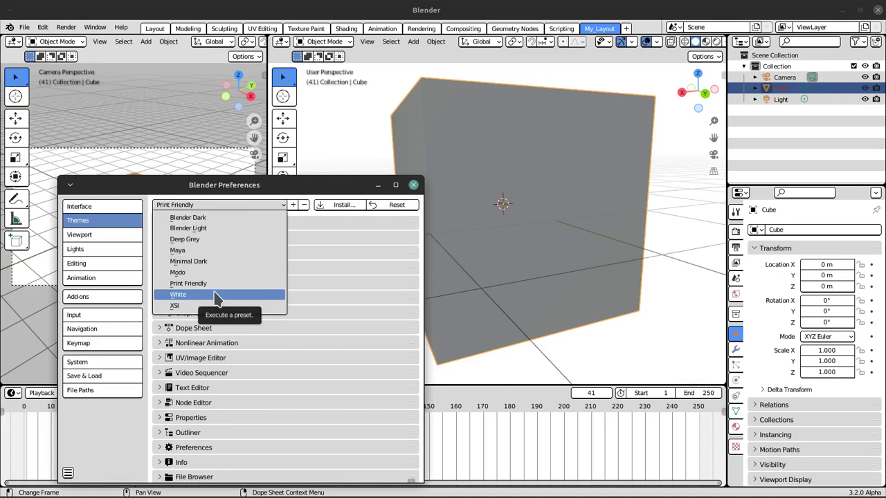
left_click(215, 295)
left_click(232, 206)
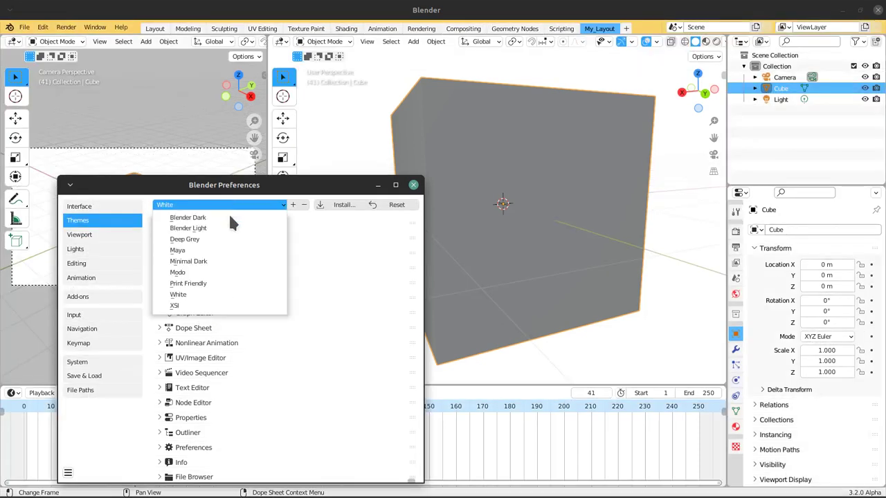
left_click(213, 310)
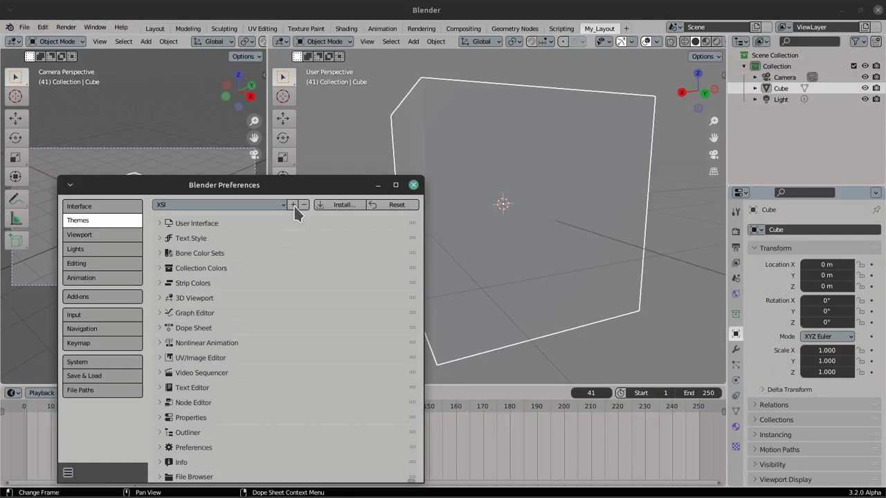
left_click_drag(295, 184, 472, 162)
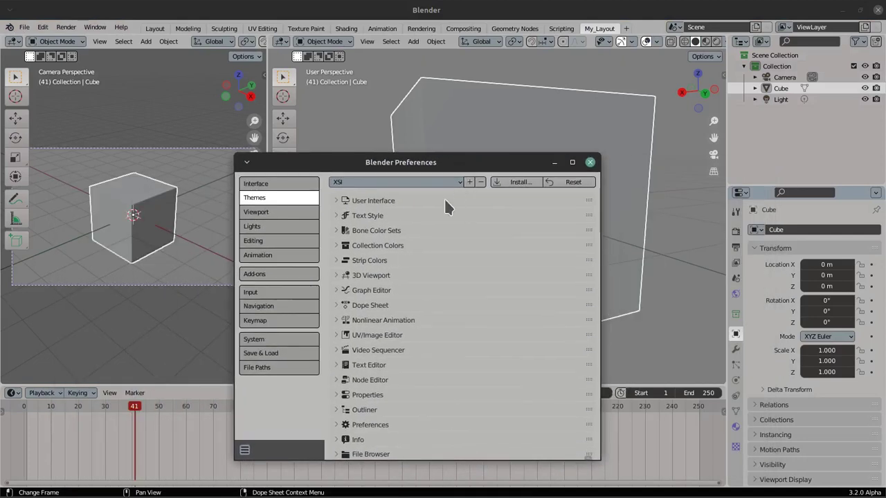
left_click(443, 182)
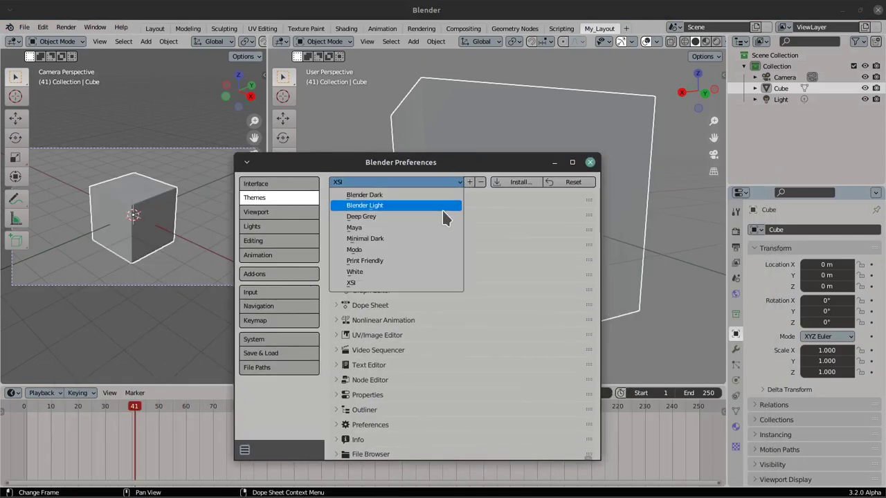
left_click(415, 194)
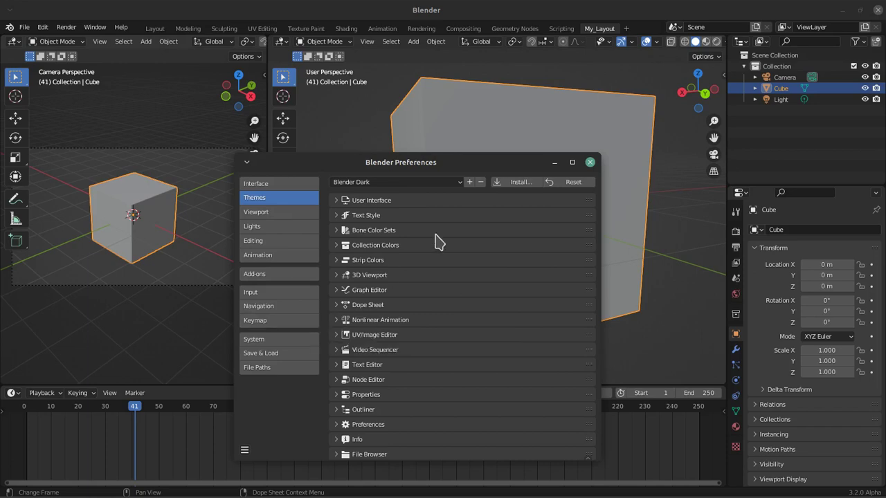
- Cancel the theme-install file browser and reposition the Preferences window
left_click(526, 184)
left_click_drag(413, 158, 379, 84)
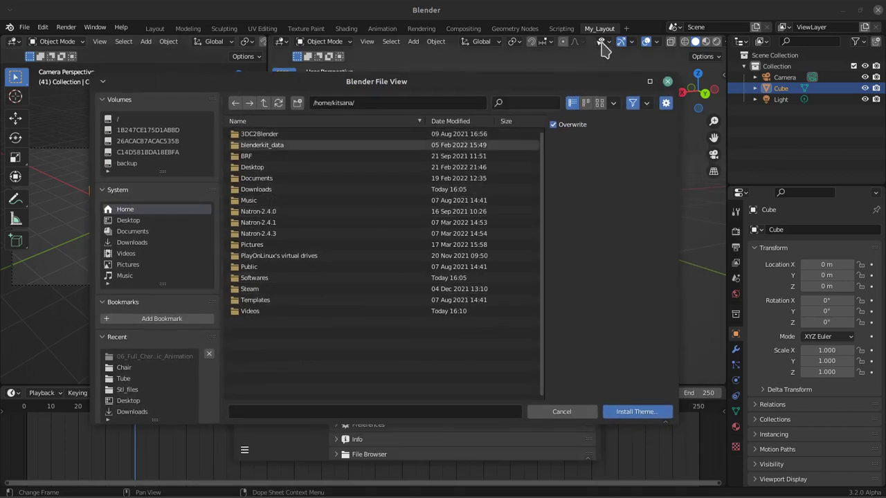
left_click(667, 81)
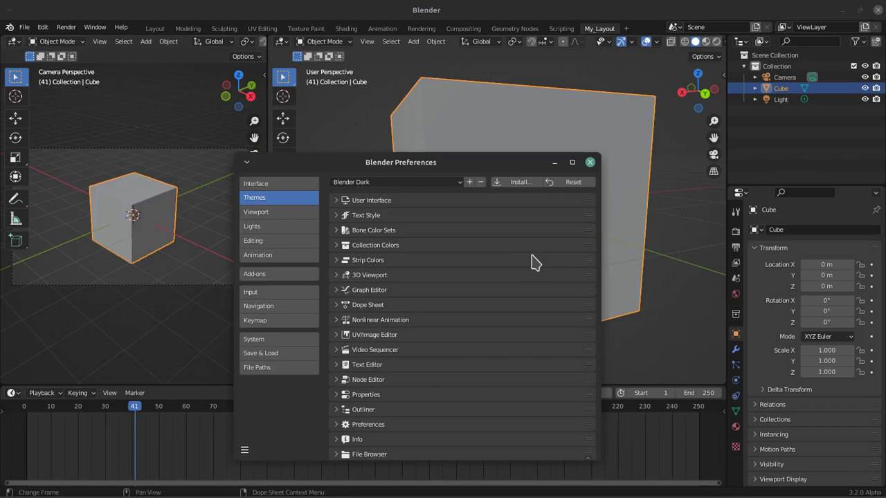
left_click_drag(497, 162, 626, 172)
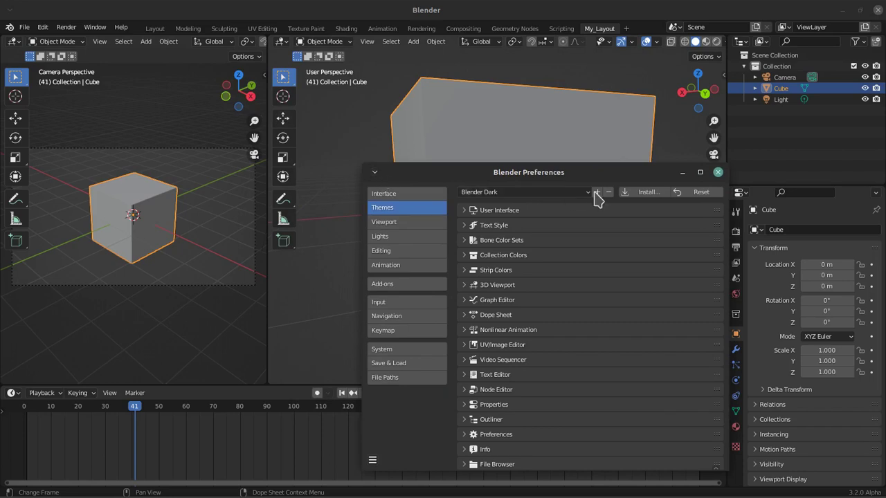
mouse_move(580, 175)
left_mouse_down()
mouse_move(506, 146)
mouse_move(517, 161)
mouse_move(545, 162)
left_mouse_up()
- Show Viewport preferences and try a larger Gizmo Size, keeping 75 px
left_click(358, 213)
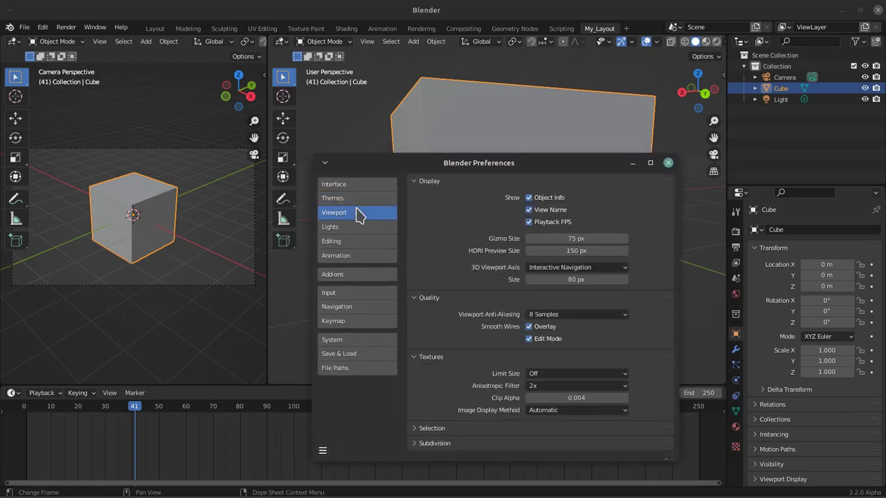
left_click_drag(508, 166, 269, 234)
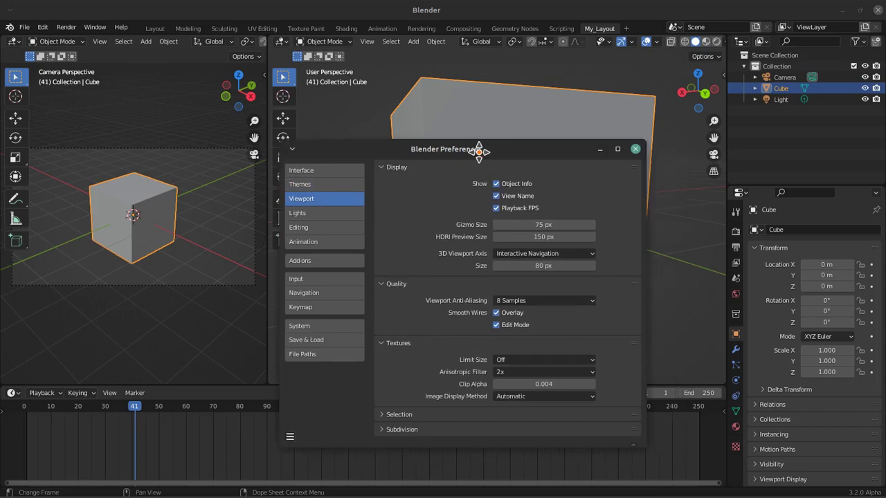
left_click_drag(317, 275, 329, 275)
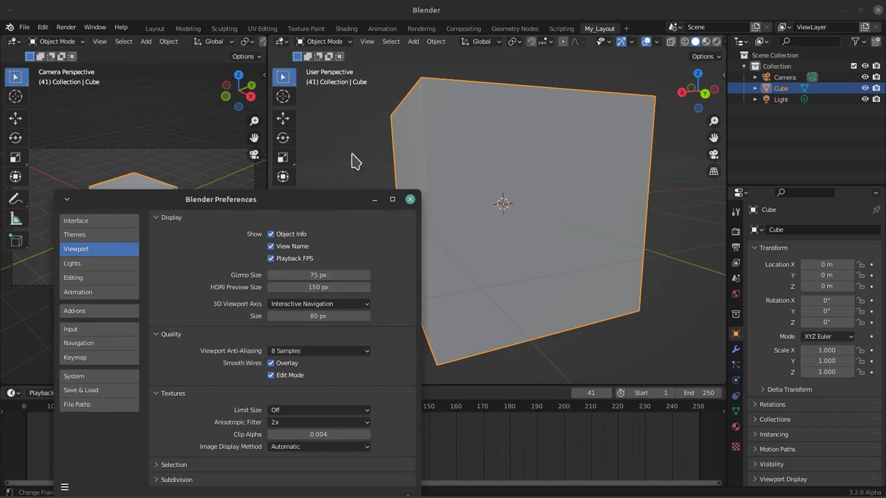
left_click(284, 119)
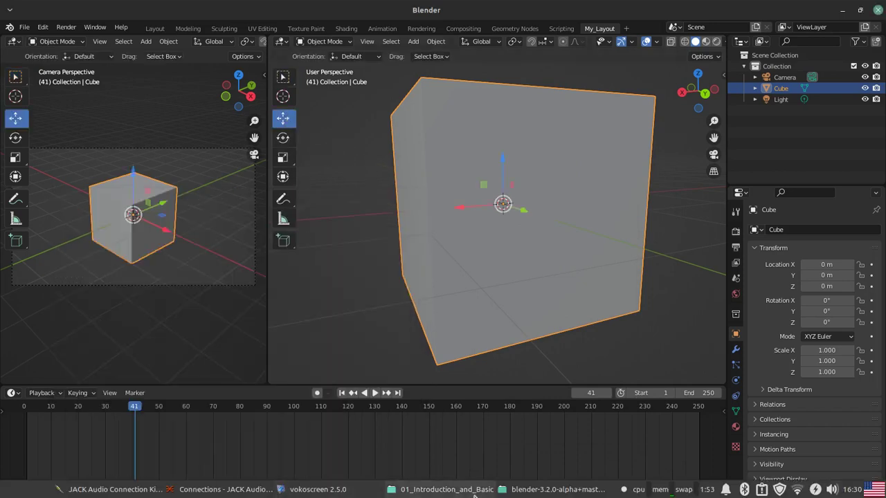
left_click(60, 490)
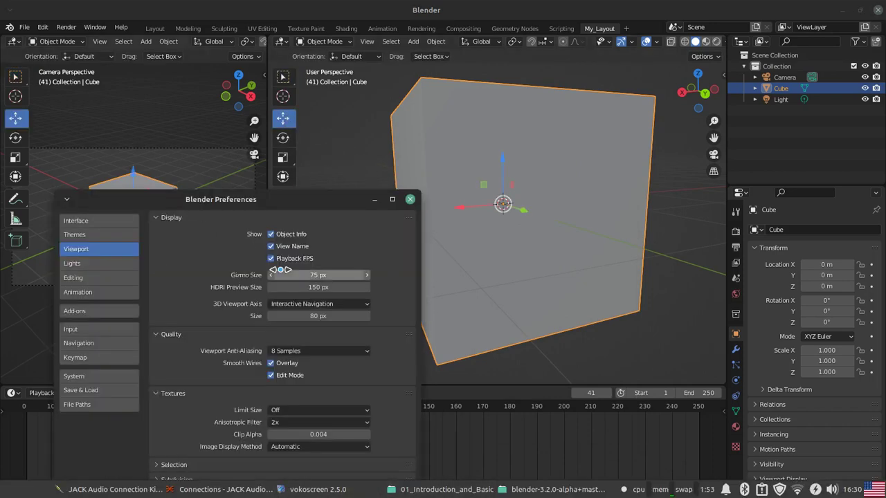
- Raise HDRI Preview Size, return it to 150 px, and close Preferences
left_click_drag(290, 287, 360, 288)
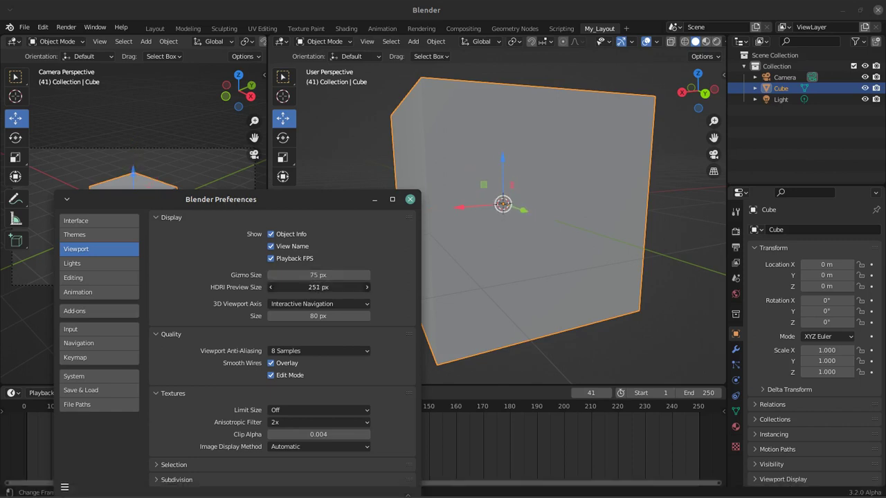
left_click_drag(291, 287, 286, 300)
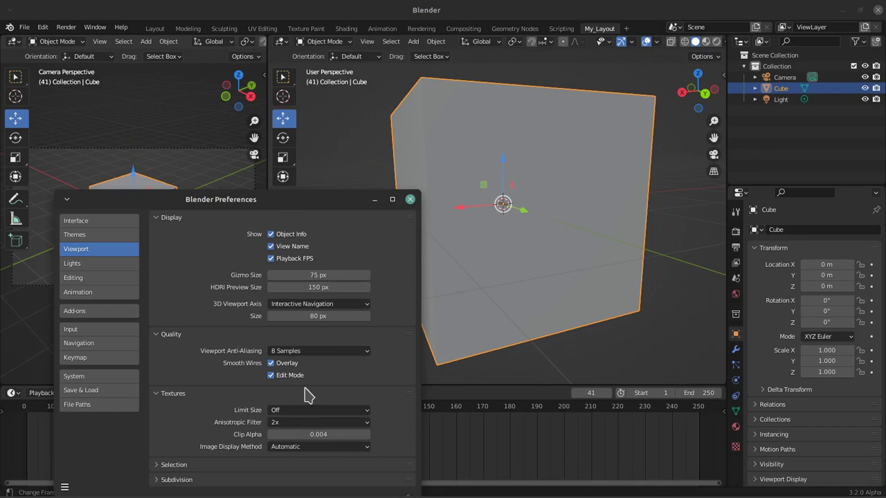
left_click_drag(222, 198, 319, 126)
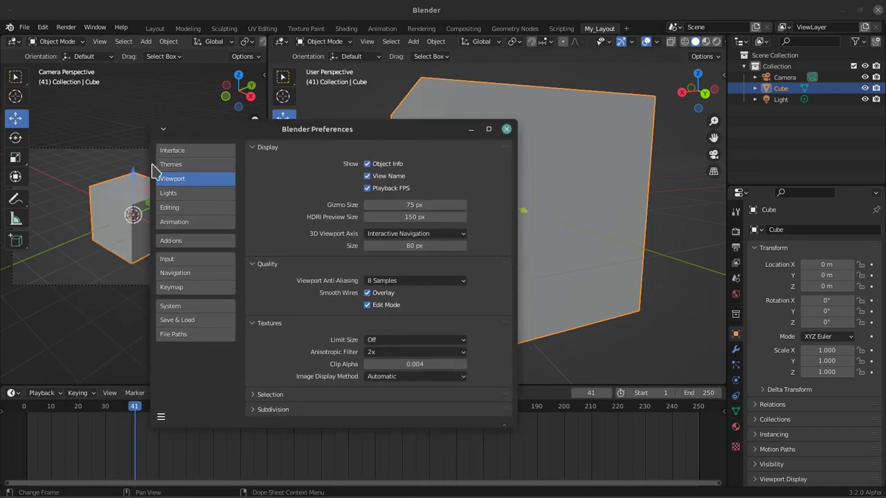
left_click(507, 130)
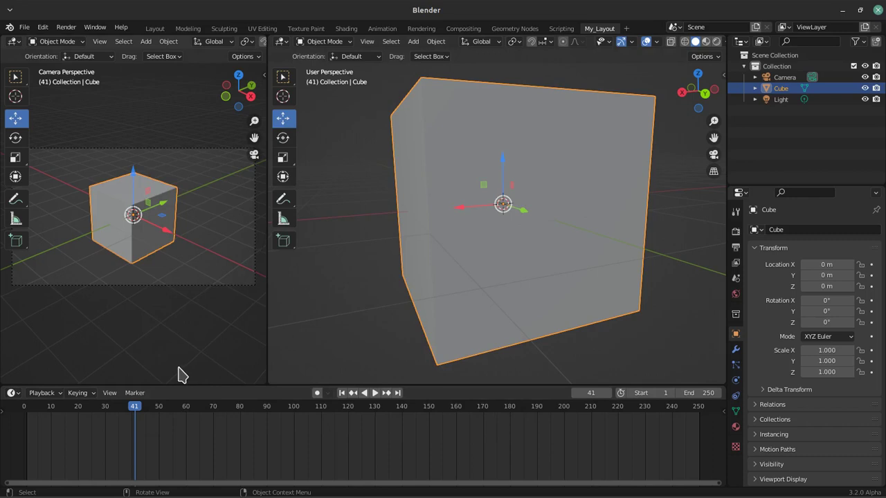
left_click(91, 30)
- Toggle Blender to fullscreen and back to the normal windowed view
left_click(104, 29)
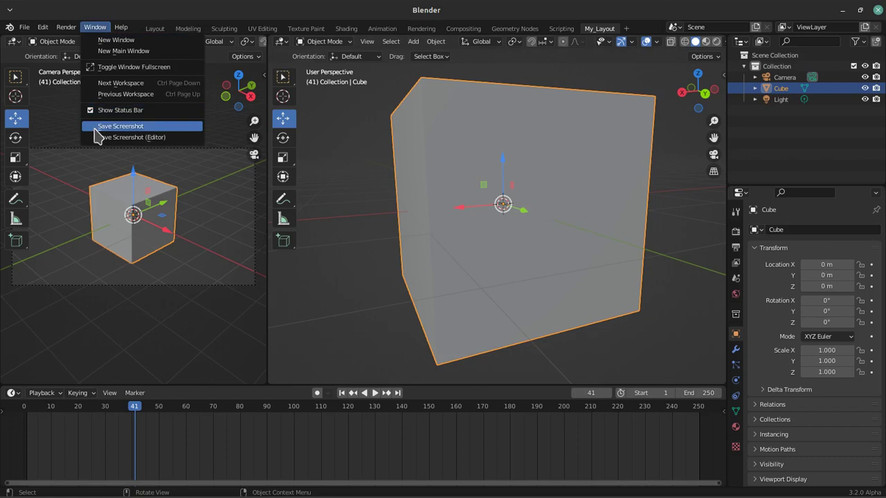
left_click(140, 67)
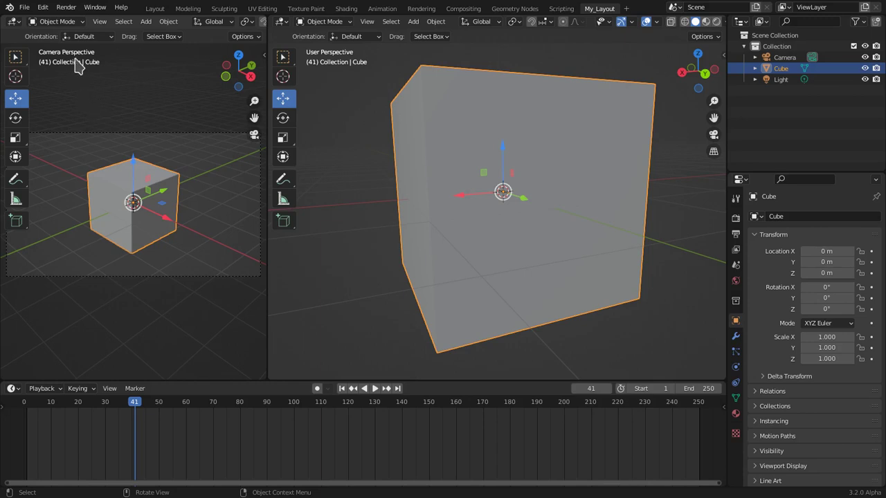
left_click(98, 8)
left_click(111, 47)
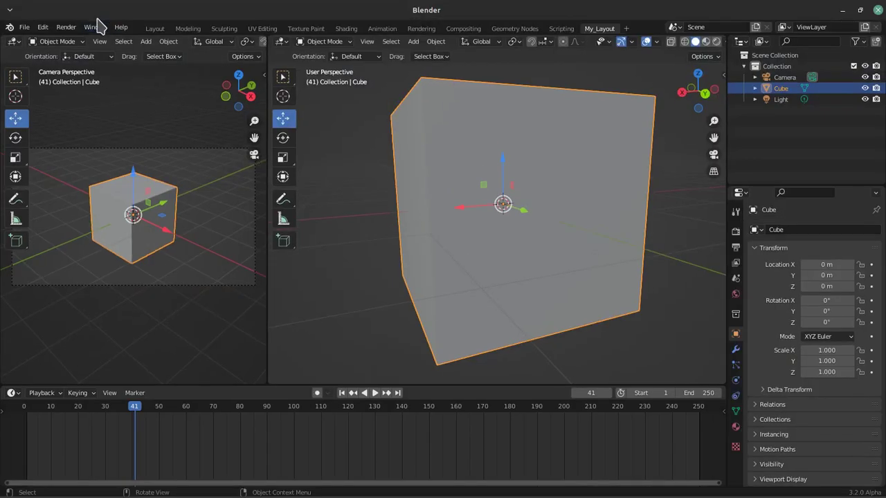
- Move to the Layout workspace, step through Modeling, Sculpting and Texture Paint tabs, then return
left_click(97, 27)
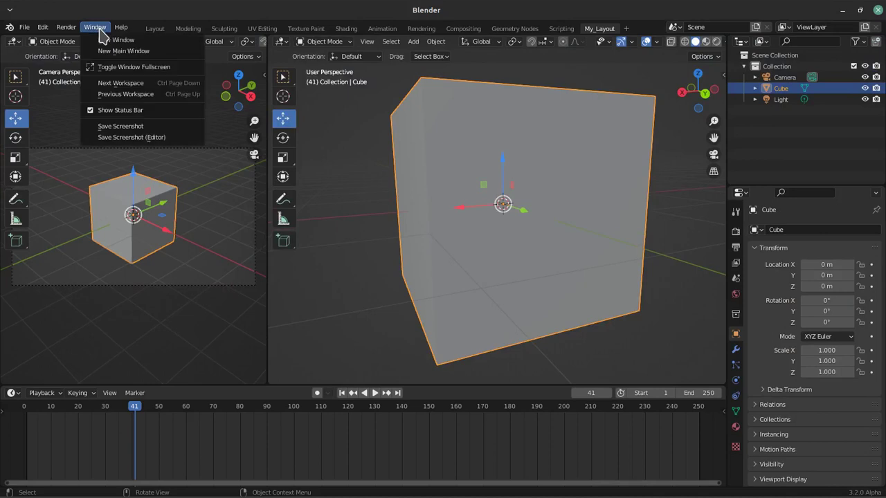
left_click(118, 86)
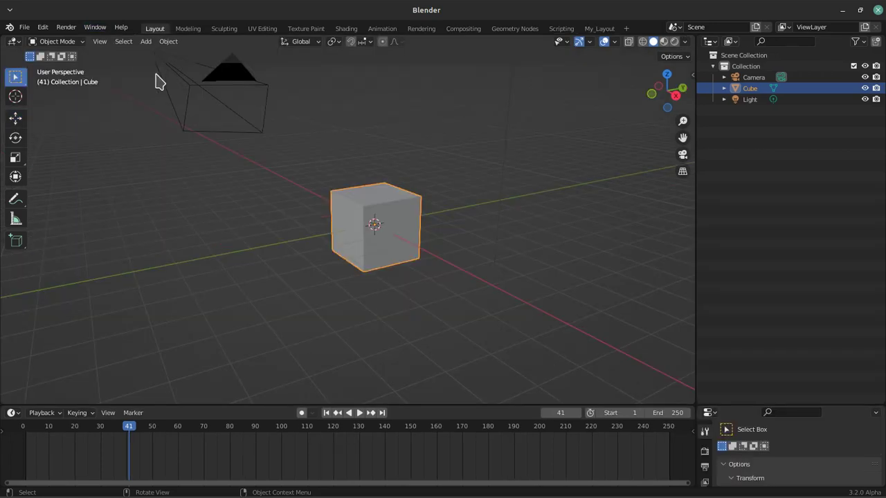
left_click(187, 28)
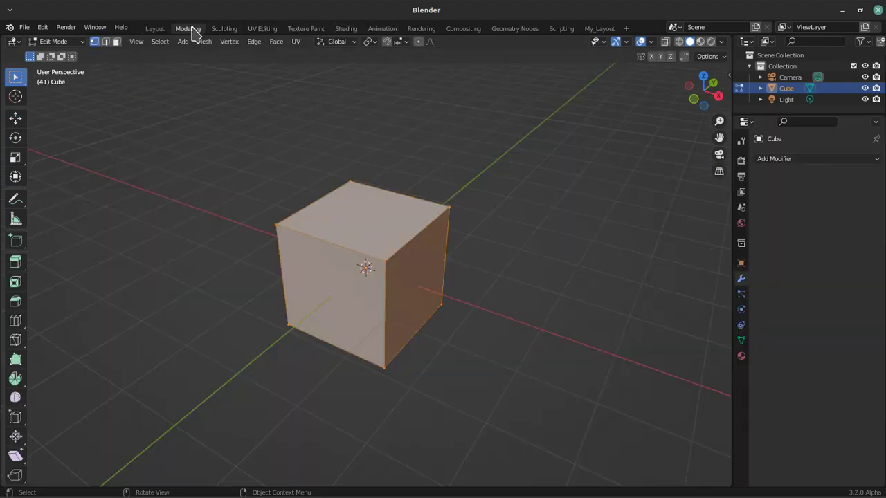
left_click(223, 28)
left_click(306, 28)
left_click(346, 29)
left_click(156, 28)
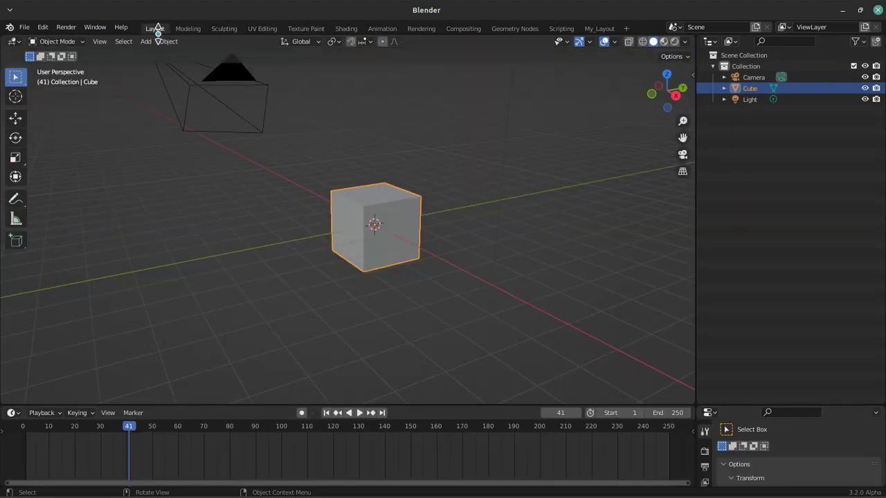
left_click(95, 27)
- Cycle backward through the workspaces with Ctrl+PageUp, passing My_Layout
key("ctrl")
key("ctrl+Page_Up")
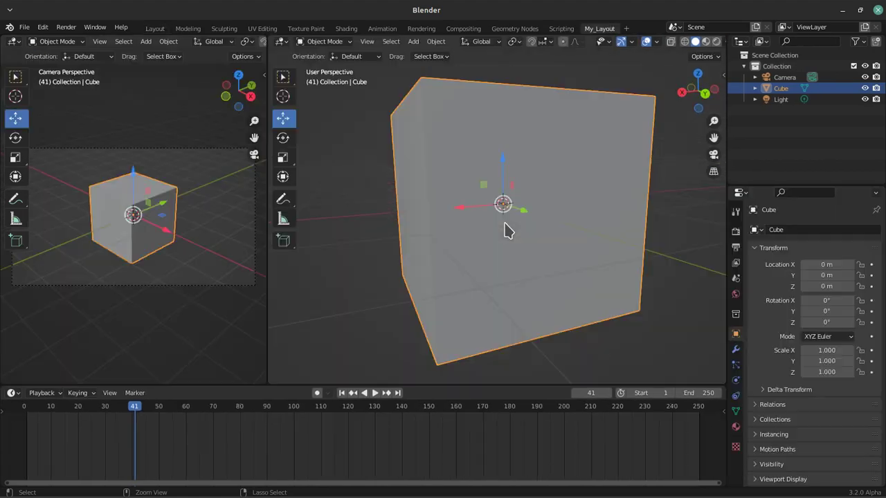
key("ctrl+Page_Up")
key("ctrl+Page_Up")
key("ctrl+Page_Up")
key("ctrl+Page_Up")
key("ctrl+Page_Up")
key("ctrl+Page_Up")
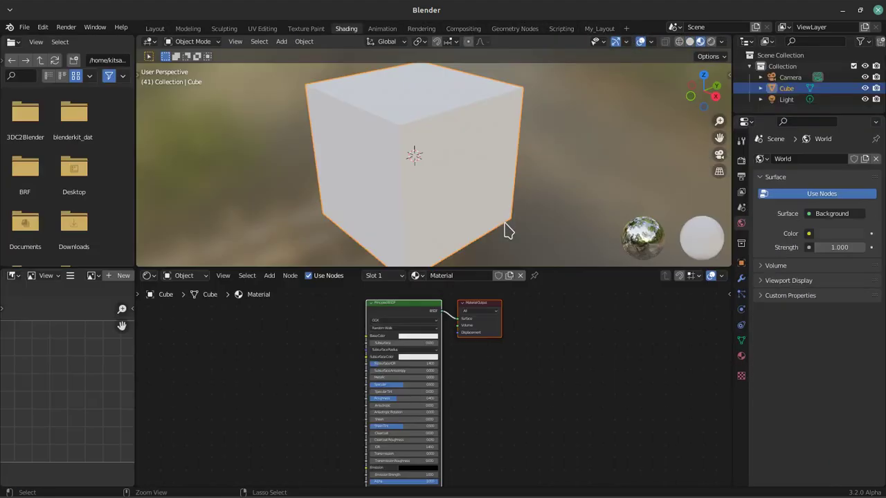
key("ctrl+Page_Up")
key("ctrl+Page_Up")
key("ctrl+Page_Up")
key("ctrl+Page_Up")
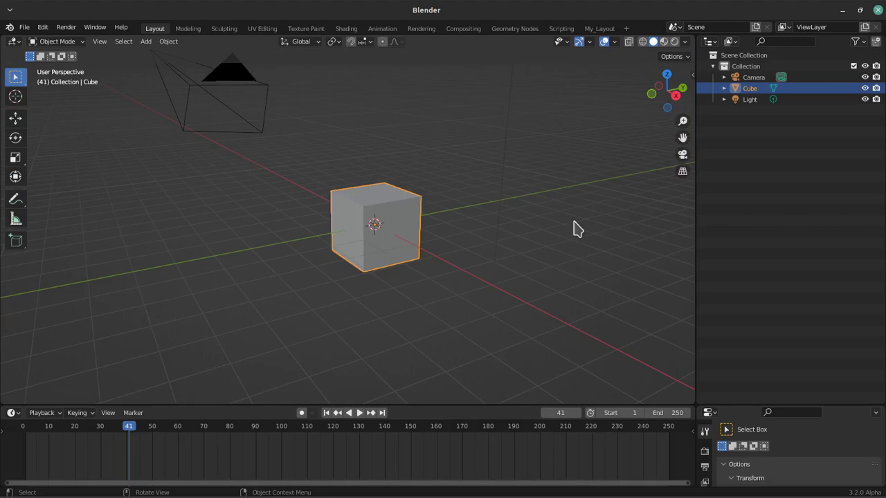
left_click(95, 27)
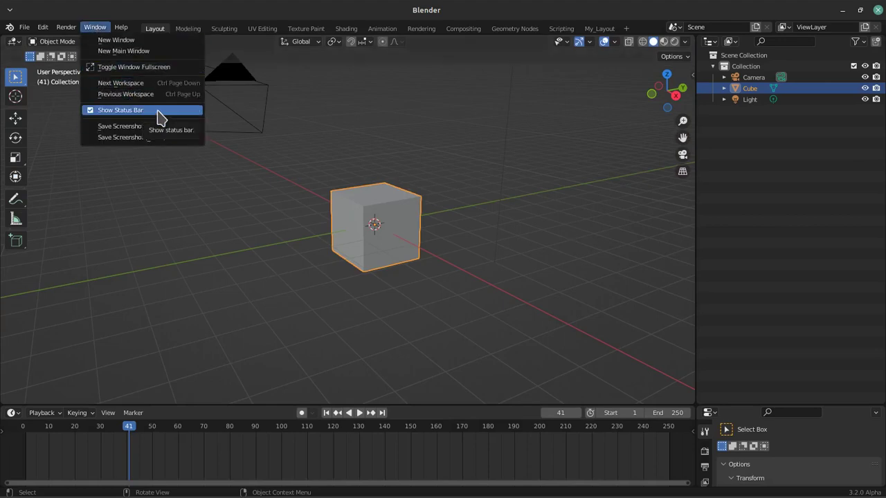
left_click(158, 111)
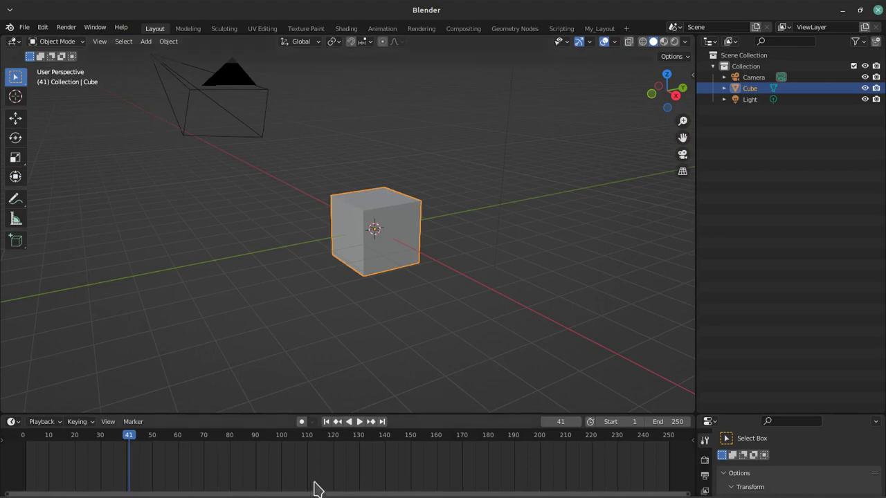
left_click(104, 28)
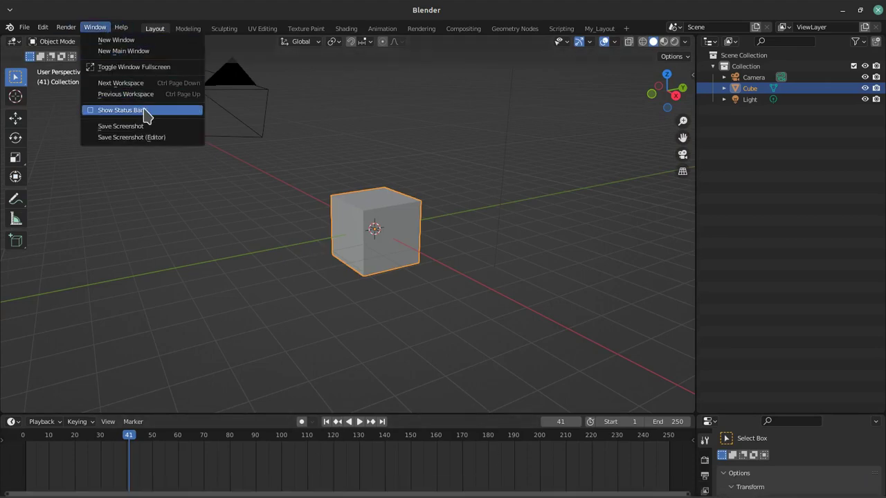
left_click(142, 111)
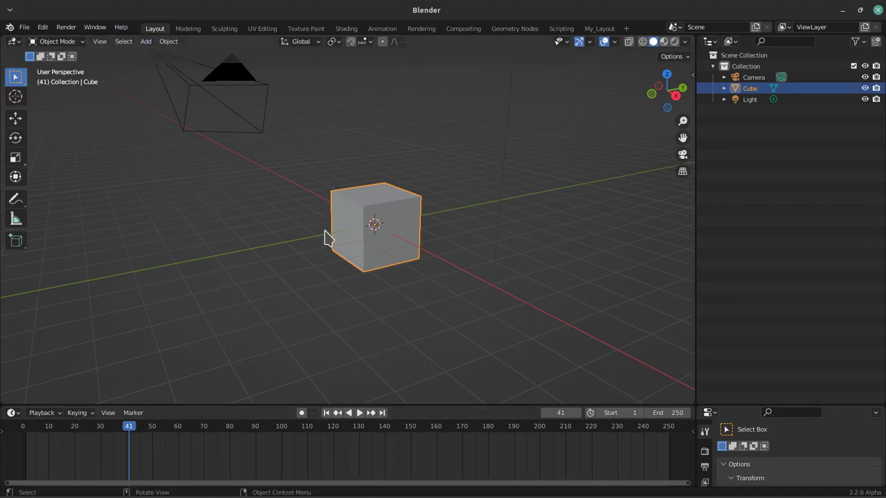
left_click(122, 31)
left_click(119, 27)
left_click(96, 31)
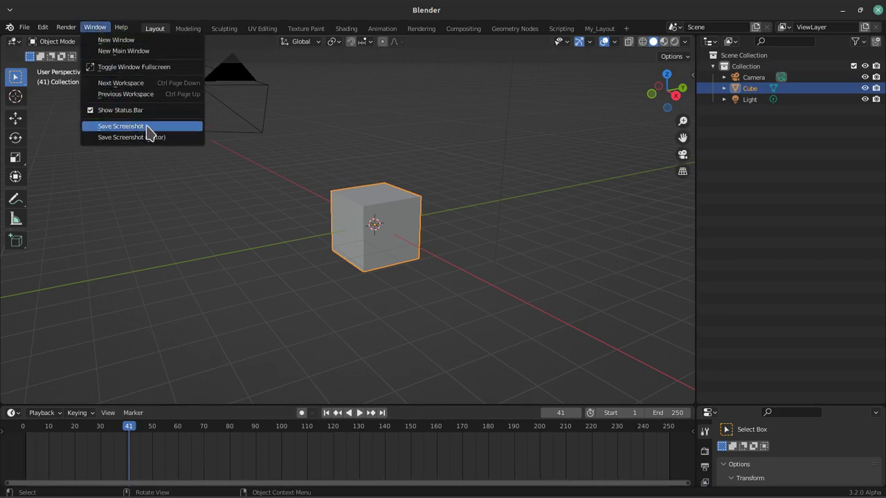
left_click(152, 130)
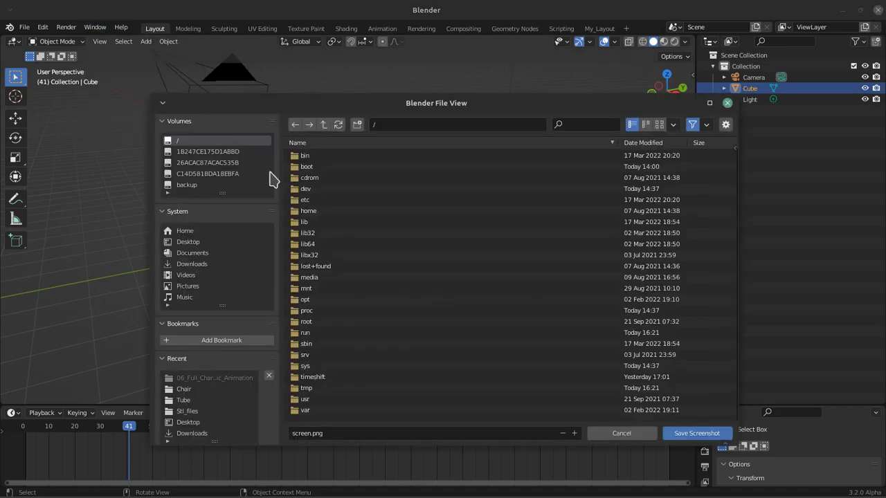
left_click_drag(352, 103, 305, 70)
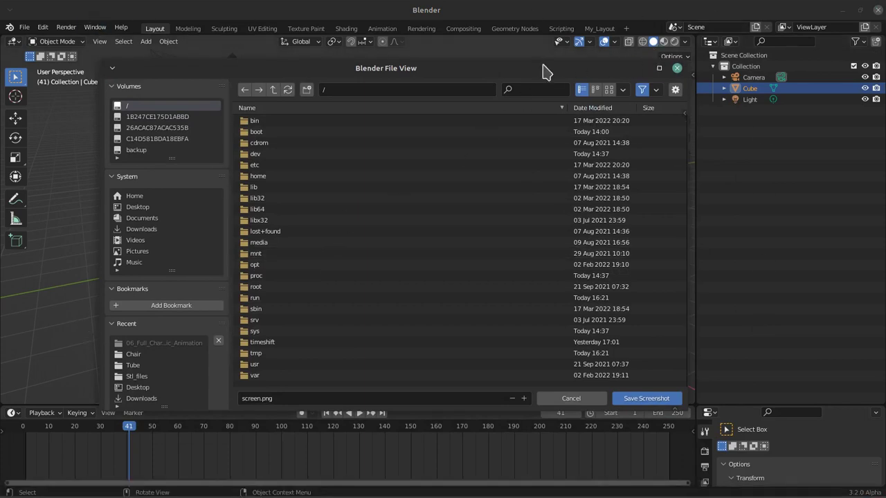
left_click(677, 68)
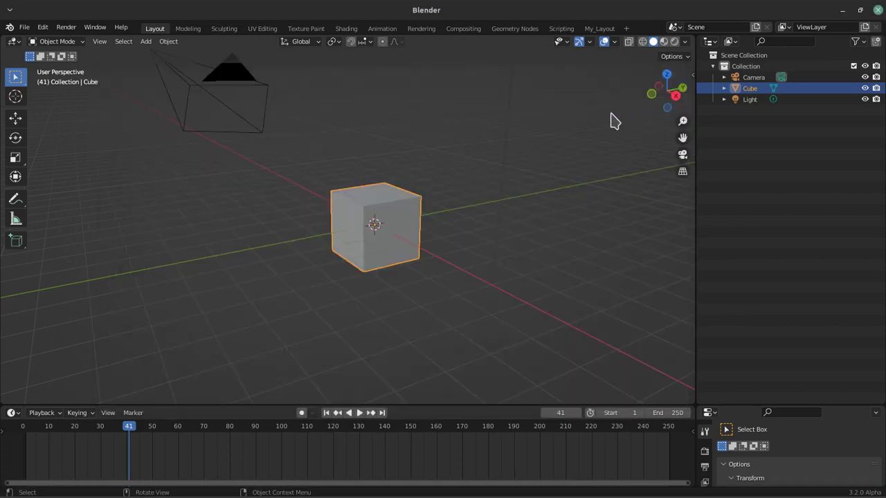
- Back in the Layout workspace, show Scene Statistics in the status bar
left_click(187, 29)
left_click(155, 29)
right_click(445, 493)
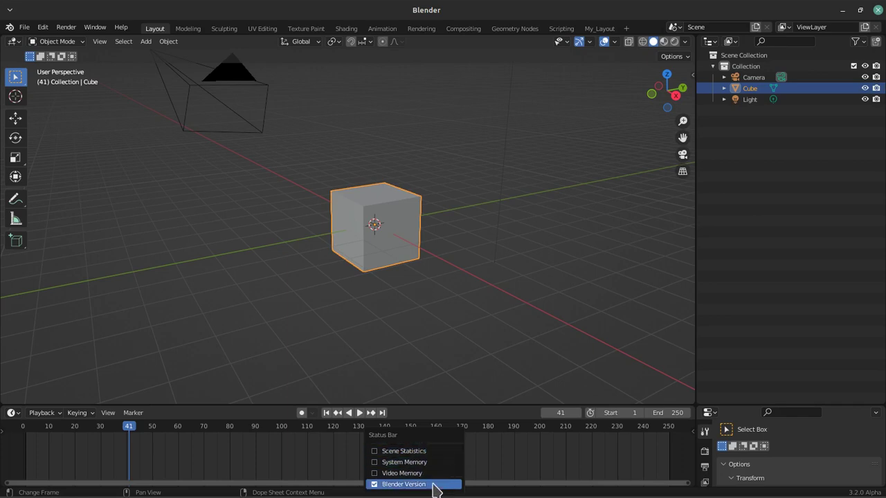
left_click(394, 452)
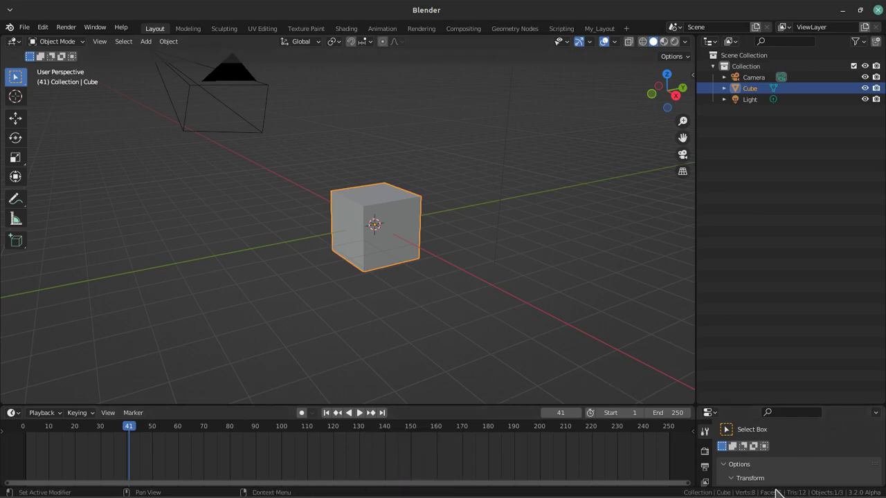
- Add System Memory and Video Memory readouts to the status bar
right_click(447, 493)
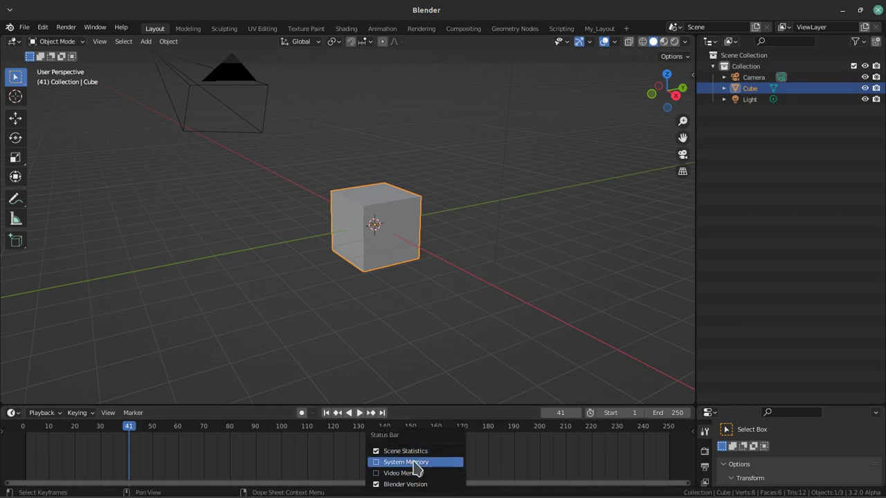
left_click(408, 464)
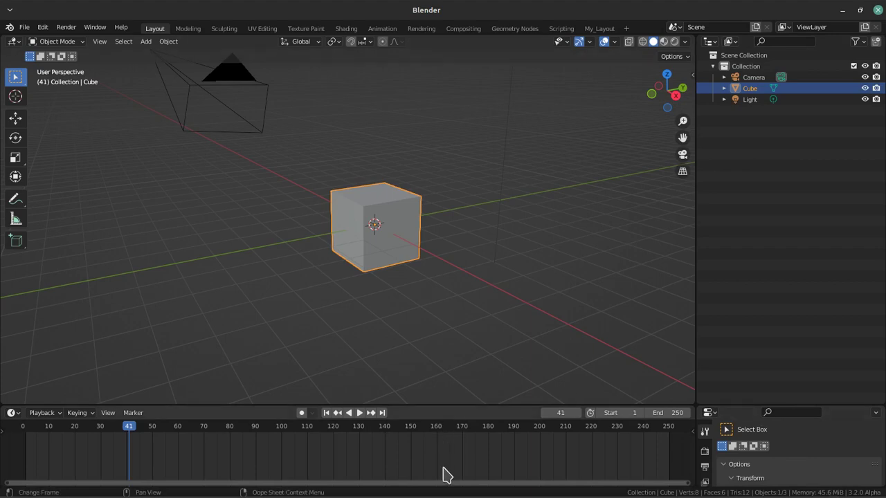
right_click(444, 491)
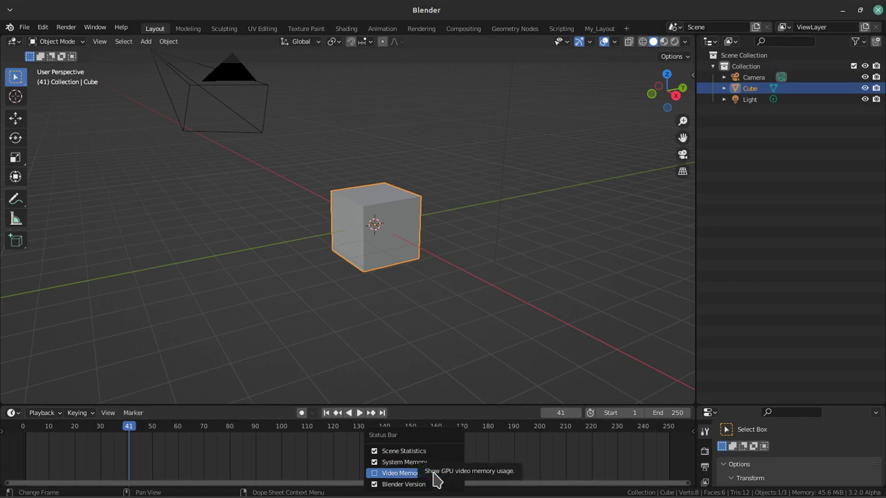
left_click(435, 477)
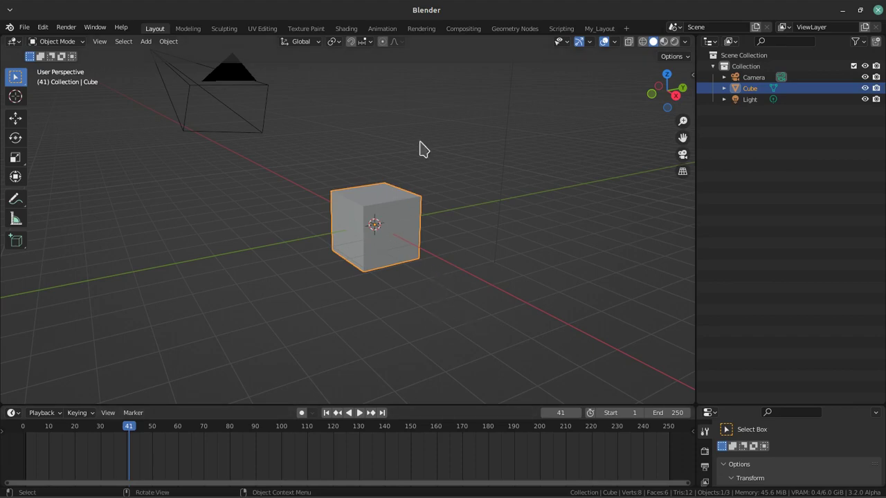
scroll(420, 270, "up", 3)
scroll(423, 225, "up", 1)
scroll(433, 235, "up", 1)
scroll(378, 222, "up", 1)
middle_click_drag(378, 222, 380, 265)
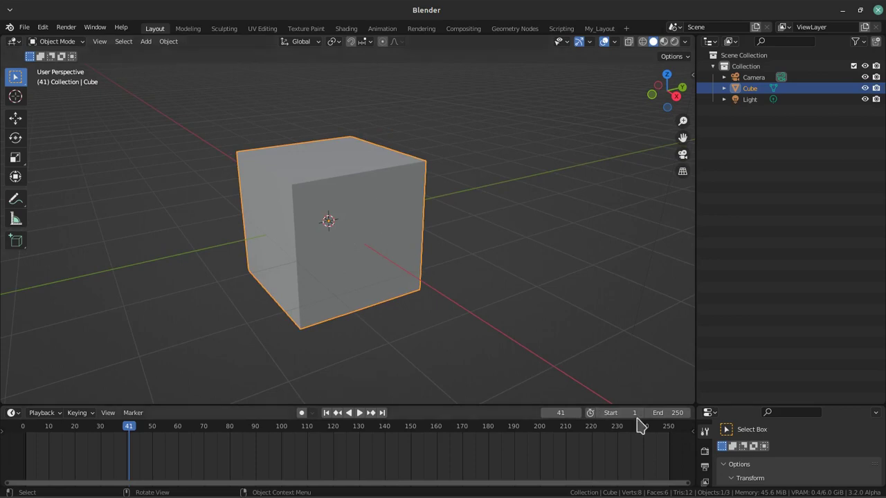
scroll(498, 279, "down", 5)
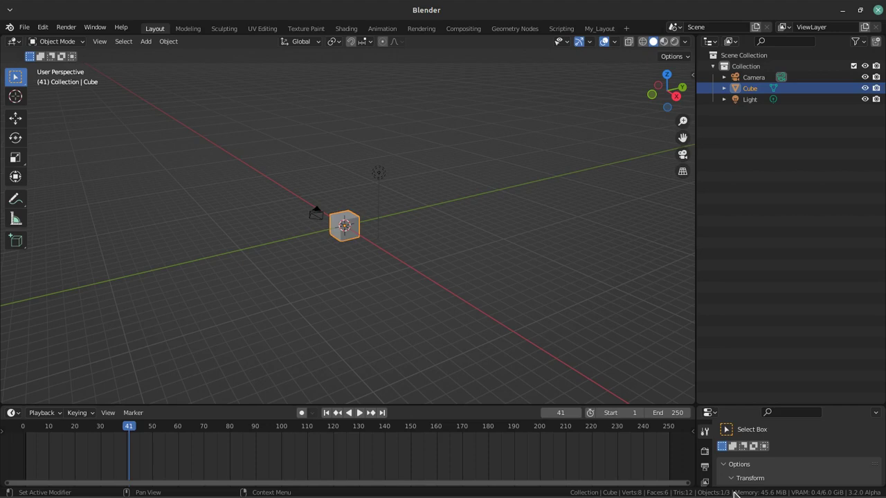
scroll(405, 295, "up", 3)
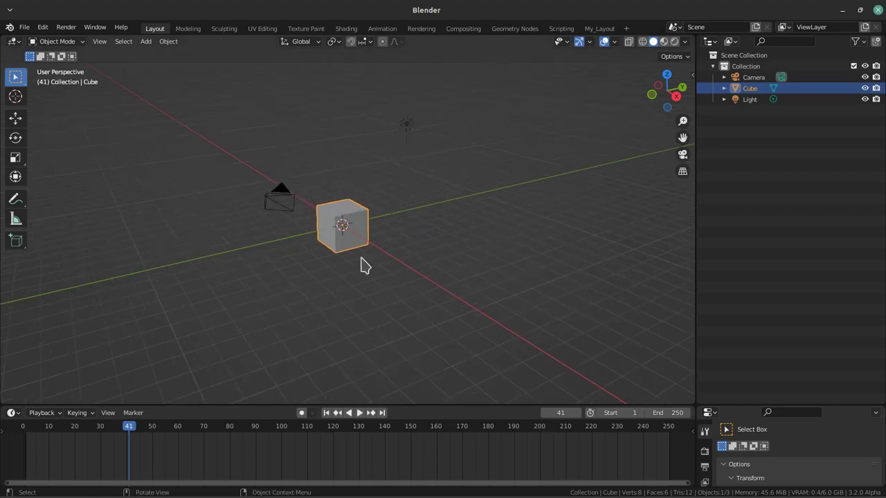
left_click(406, 124, "shift")
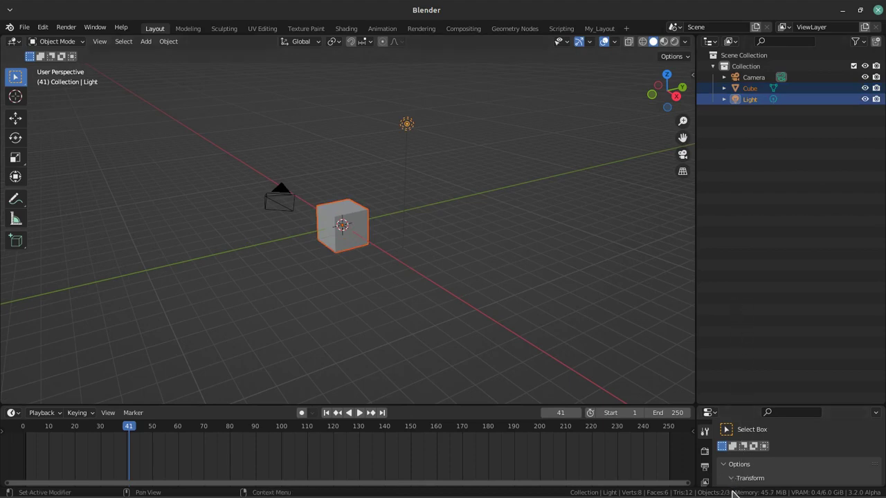
left_click(512, 287)
left_click(365, 211)
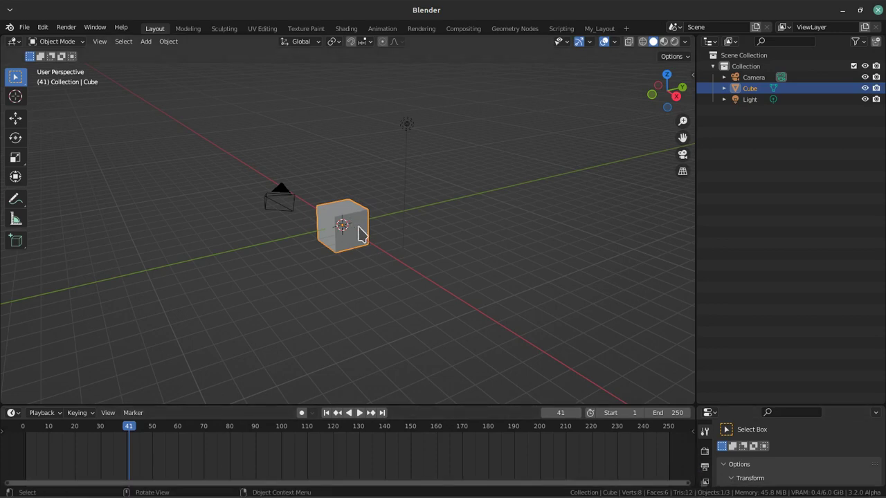
left_click(409, 125)
left_click(278, 209)
left_click(423, 126)
left_click(403, 137)
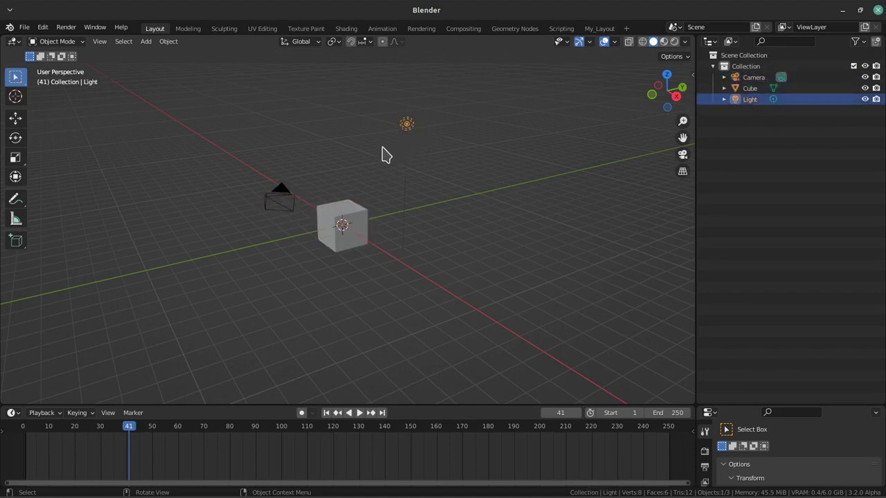
left_click(283, 211)
left_click(404, 132)
left_click(304, 197)
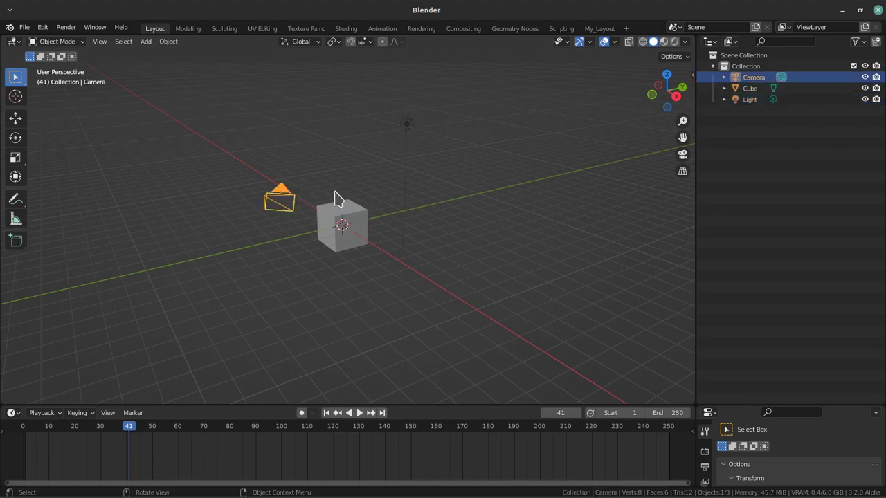
left_click(346, 221)
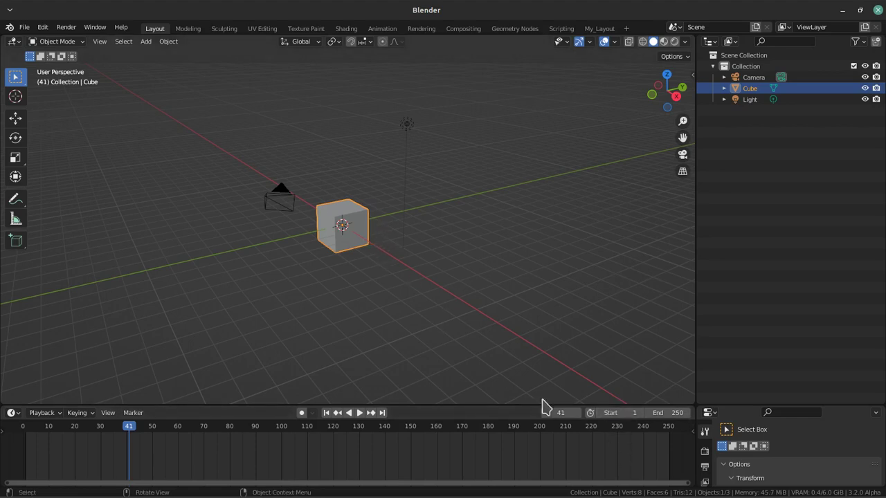
left_click(479, 216)
left_click(318, 222)
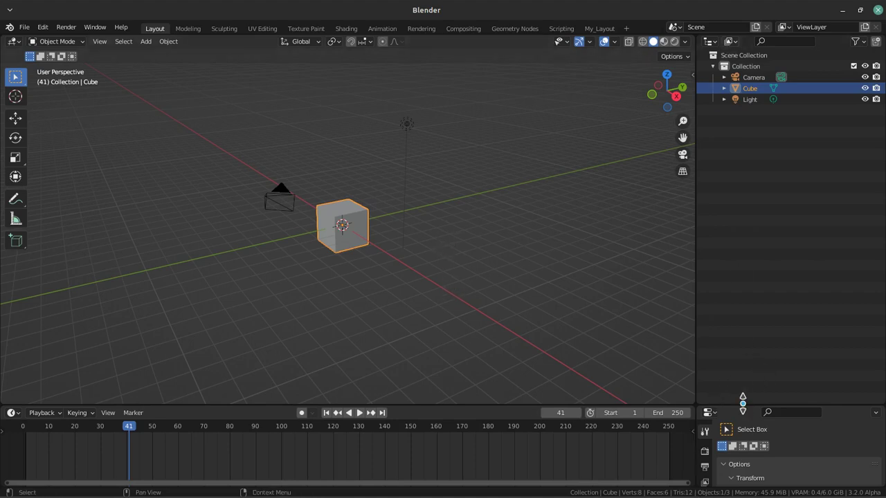
- Enlarge the properties area and give the Cube a Subdivision Surface modifier at viewport level 3
left_click_drag(744, 406, 750, 242)
left_click(704, 404)
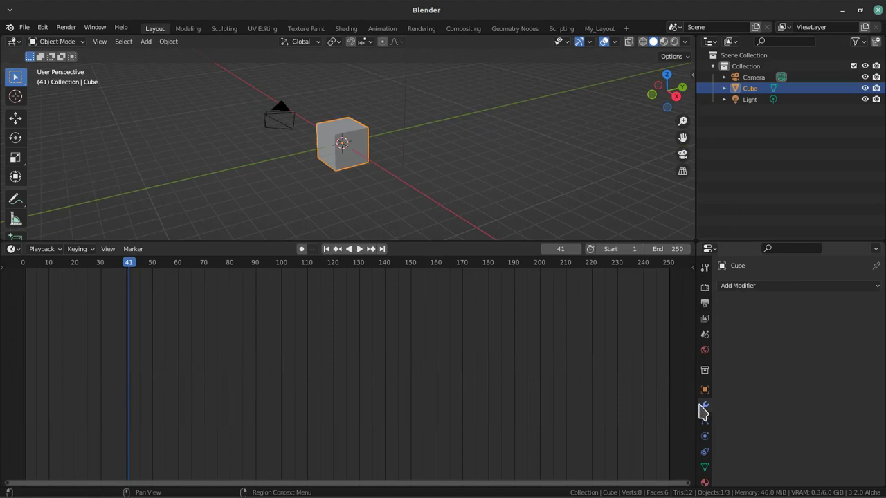
left_click(744, 286)
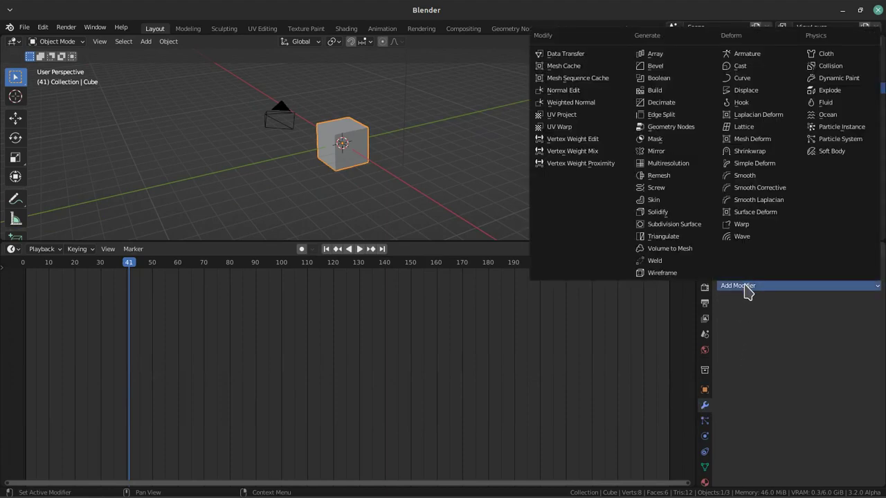
left_click(678, 225)
left_click(861, 334)
left_click(861, 335)
scroll(389, 172, "up", 5)
scroll(374, 138, "up", 1)
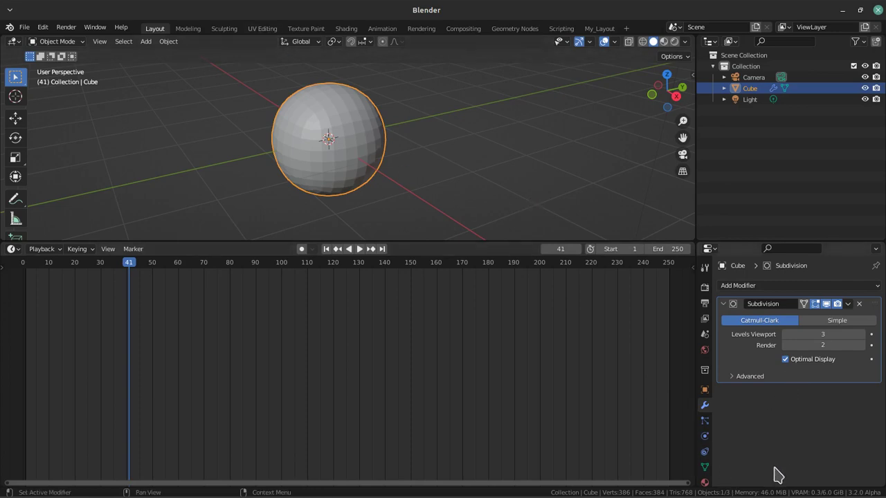
- Set the Subdivision viewport level to 6 with Optimal Display enabled
mouse_move(346, 178)
middle_mouse_down()
mouse_move(339, 160)
mouse_move(471, 194)
middle_mouse_up()
left_click_drag(856, 340, 863, 340)
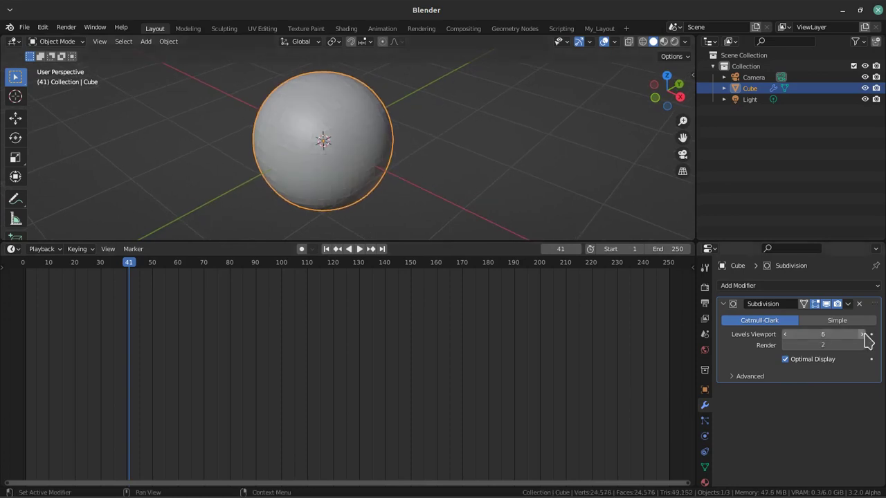
left_click(784, 359)
scroll(449, 202, "up", 1)
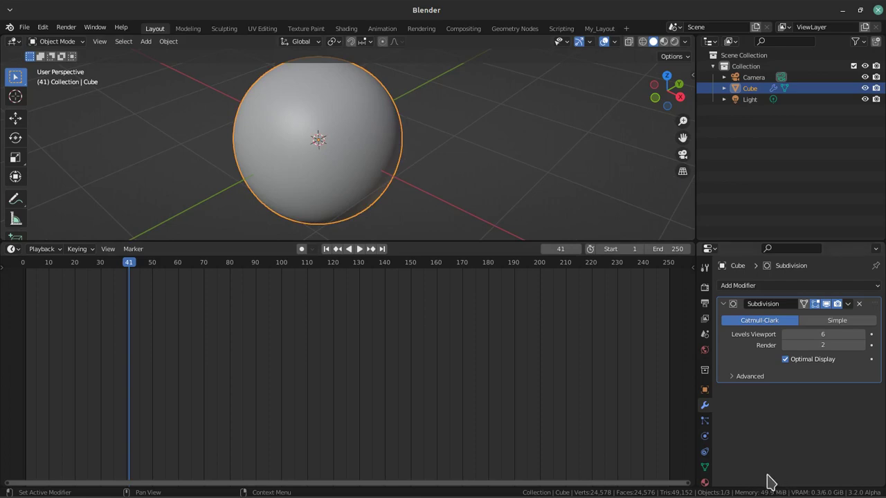
- Orbit the viewport to inspect the smooth sphere from several angles
mouse_move(336, 99)
middle_mouse_down()
mouse_move(360, 131)
mouse_move(322, 155)
mouse_move(469, 162)
mouse_move(413, 173)
middle_mouse_up()
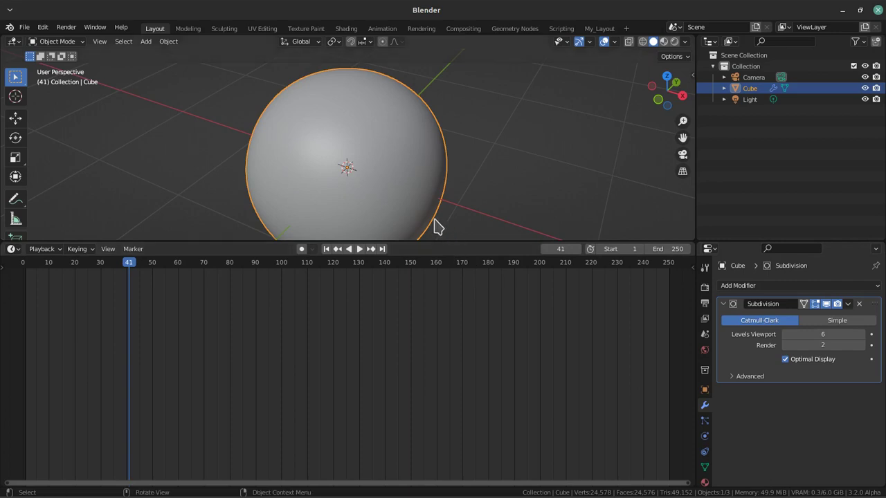
scroll(510, 148, "down", 2)
middle_click_drag(510, 148, 381, 130)
scroll(382, 131, "up", 3)
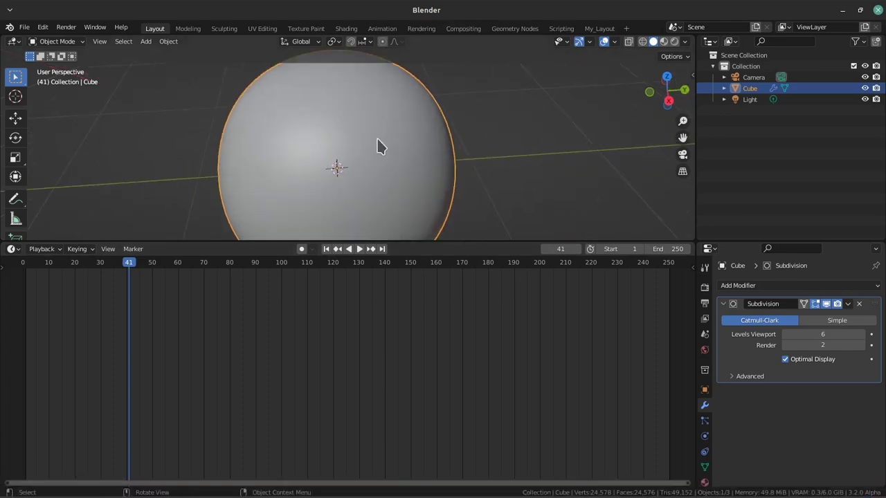